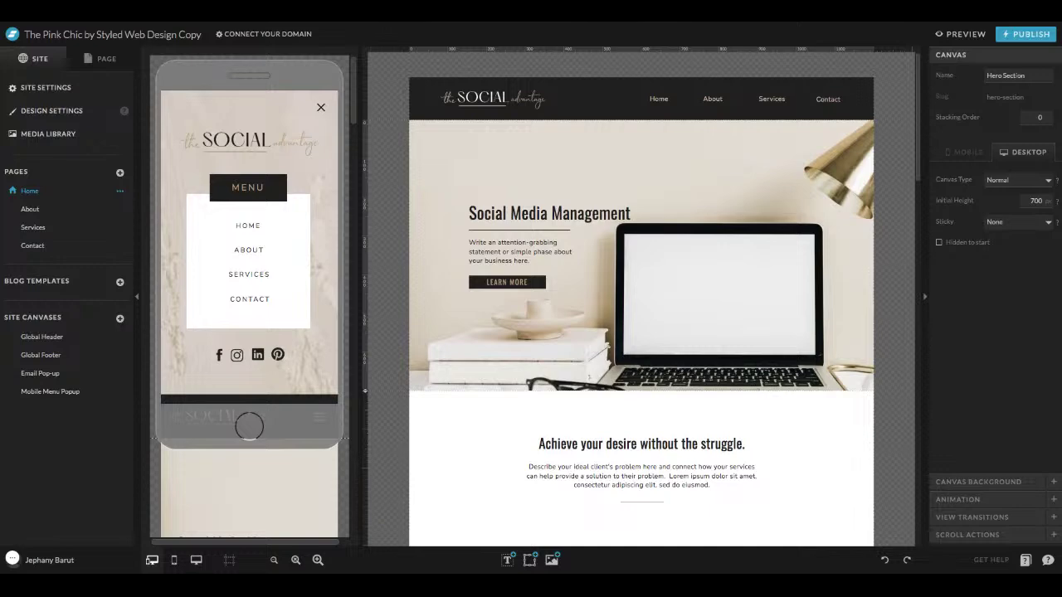
- Look over the Home page's list of sections and the account's site design and account settings options
mouse_move(179, 130)
mouse_move(191, 205)
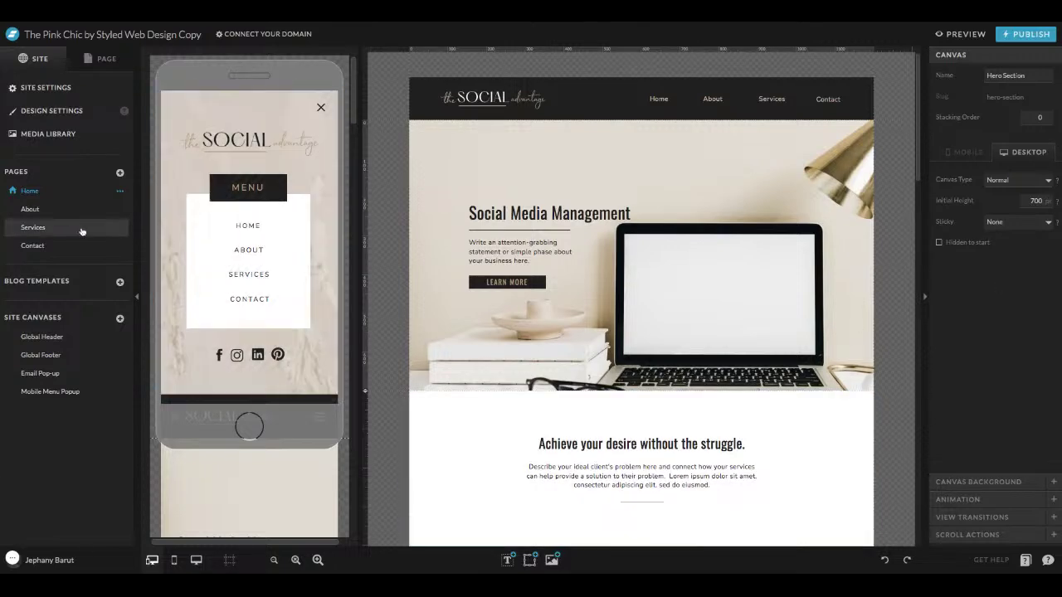
left_click(172, 236)
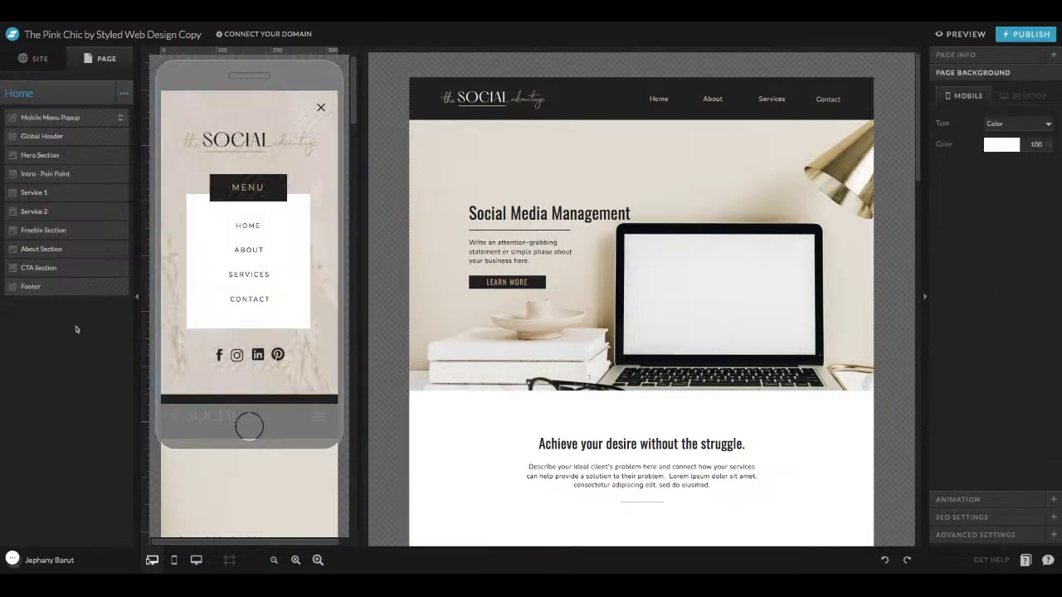
left_click(36, 58)
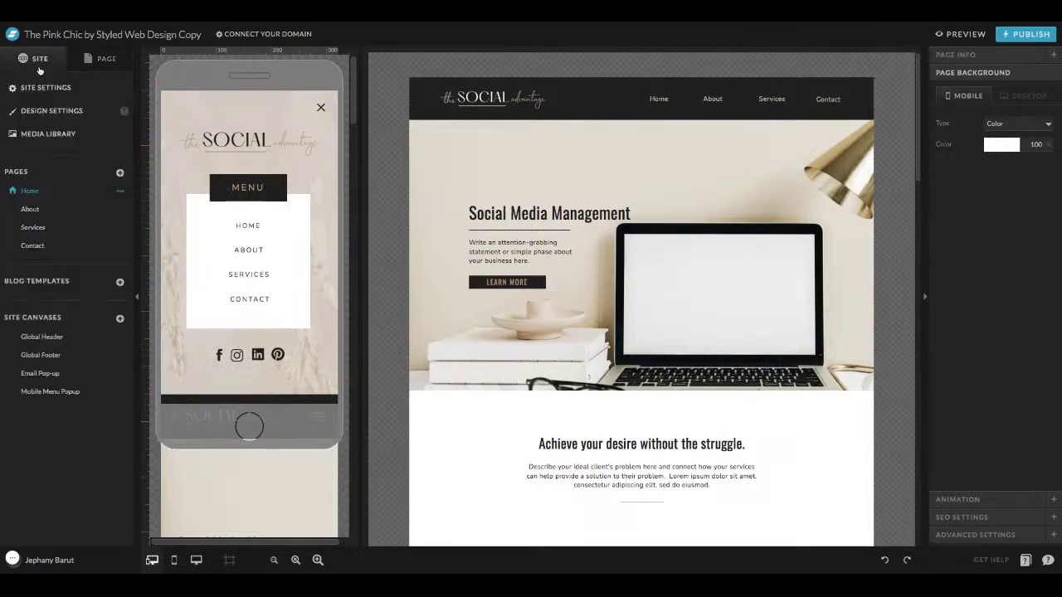
left_click(50, 563)
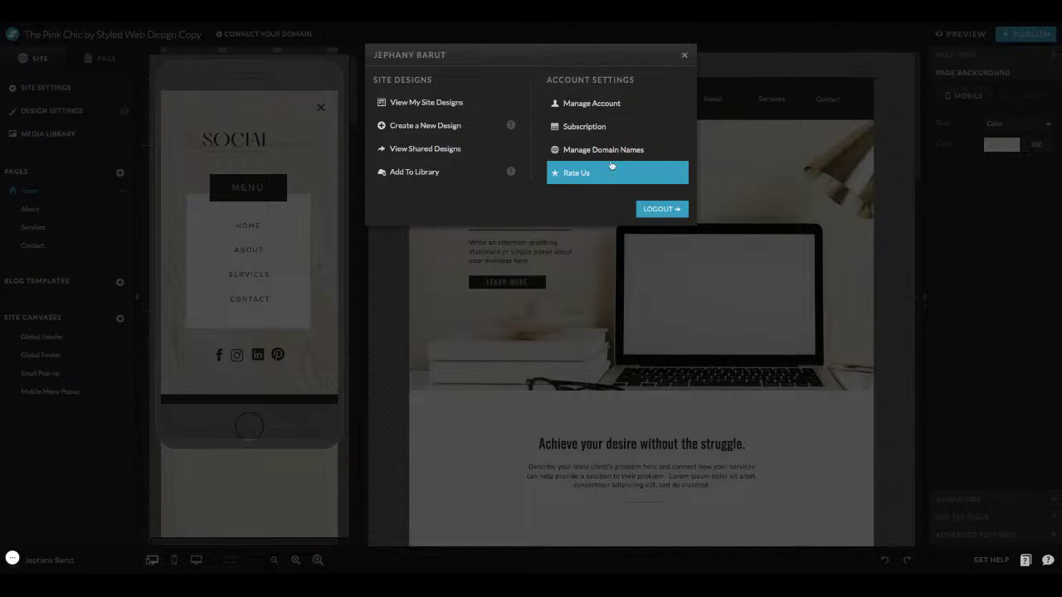
left_click(684, 56)
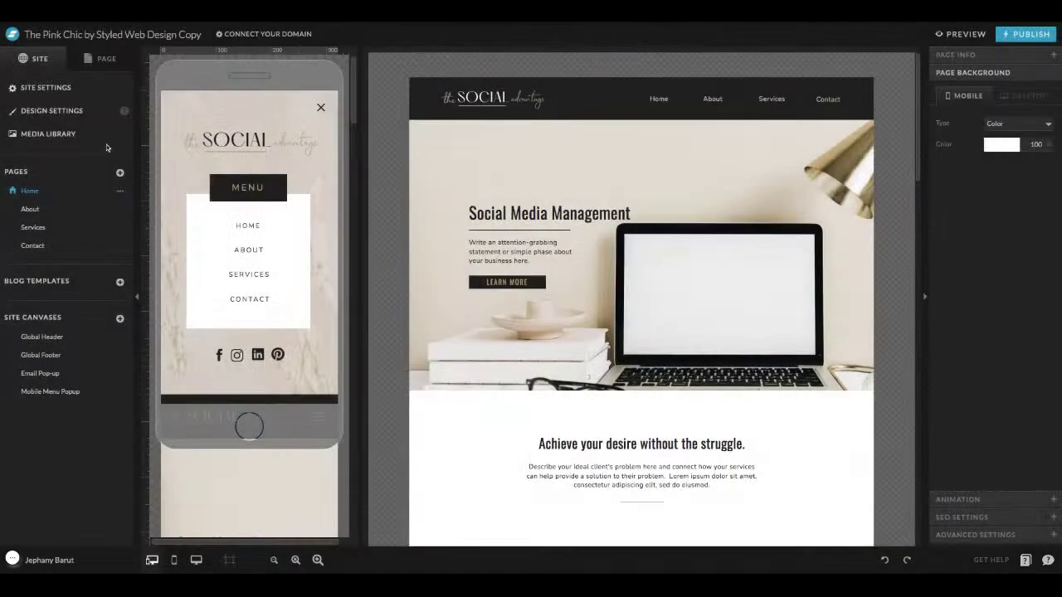
left_click(48, 88)
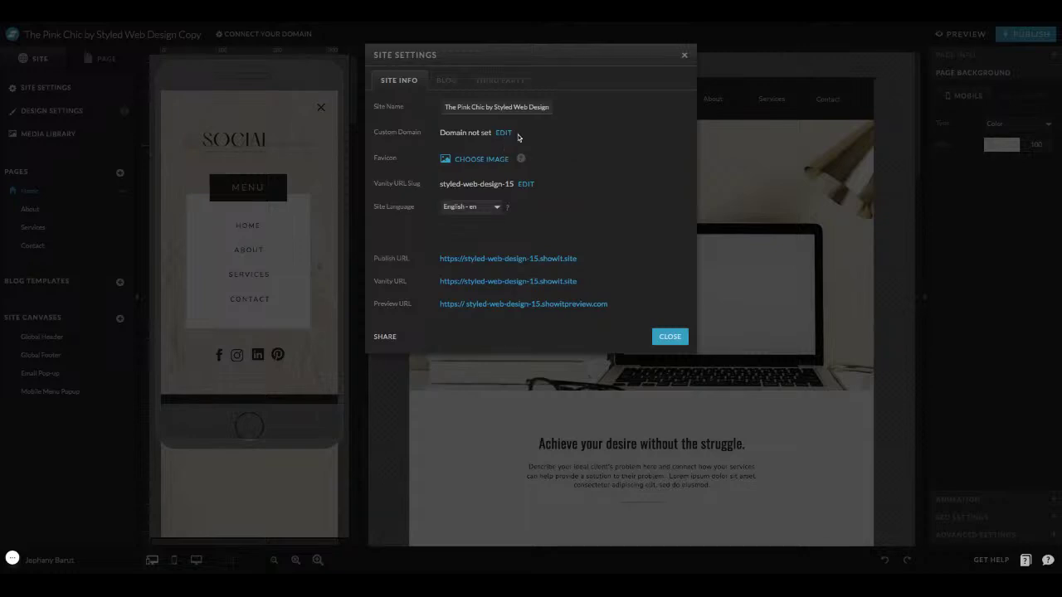
left_click(525, 184)
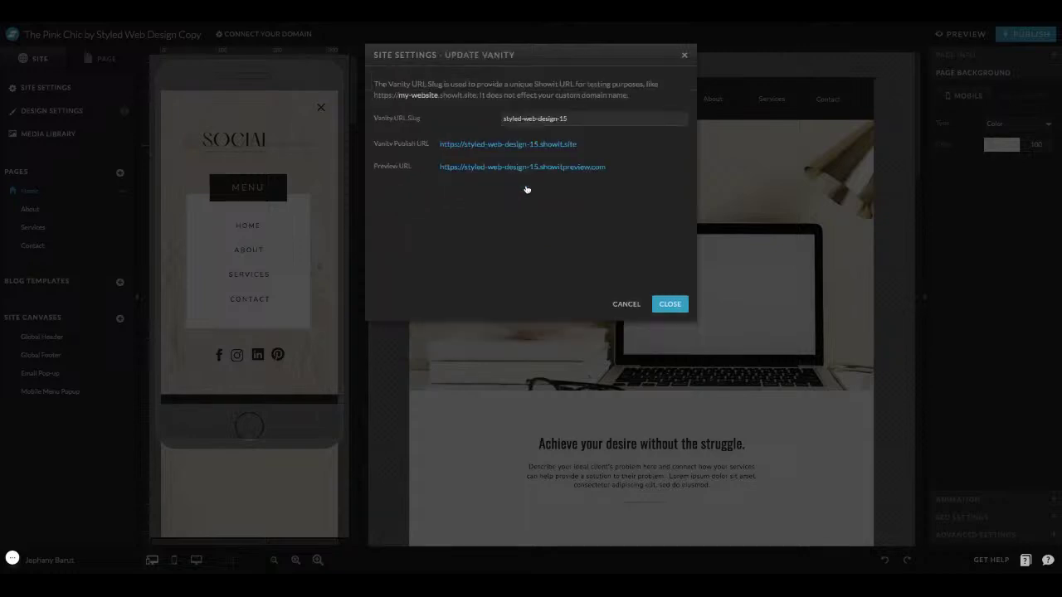
triple_click(553, 118)
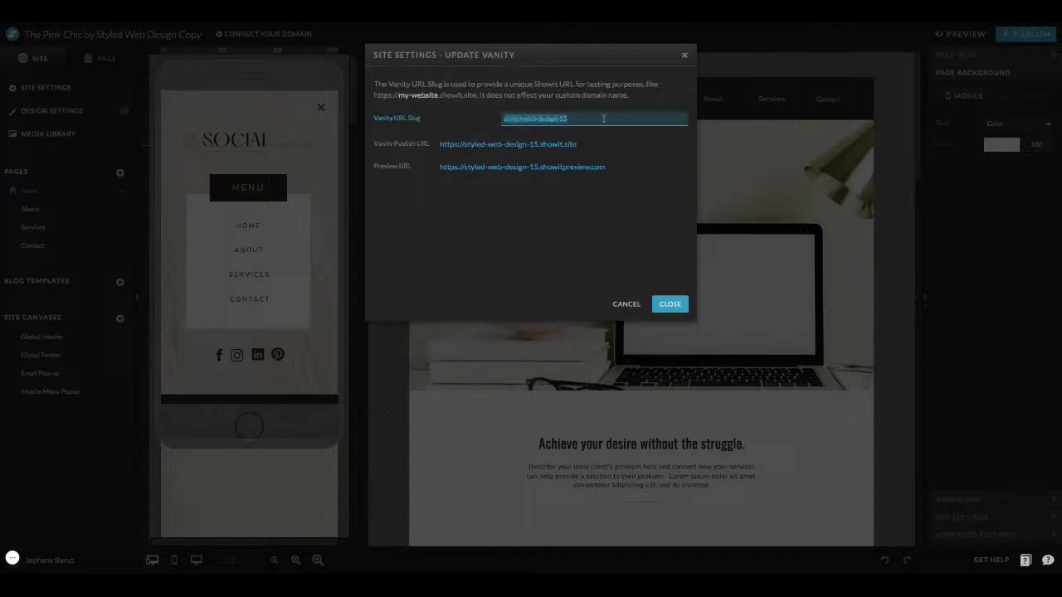
left_click(684, 54)
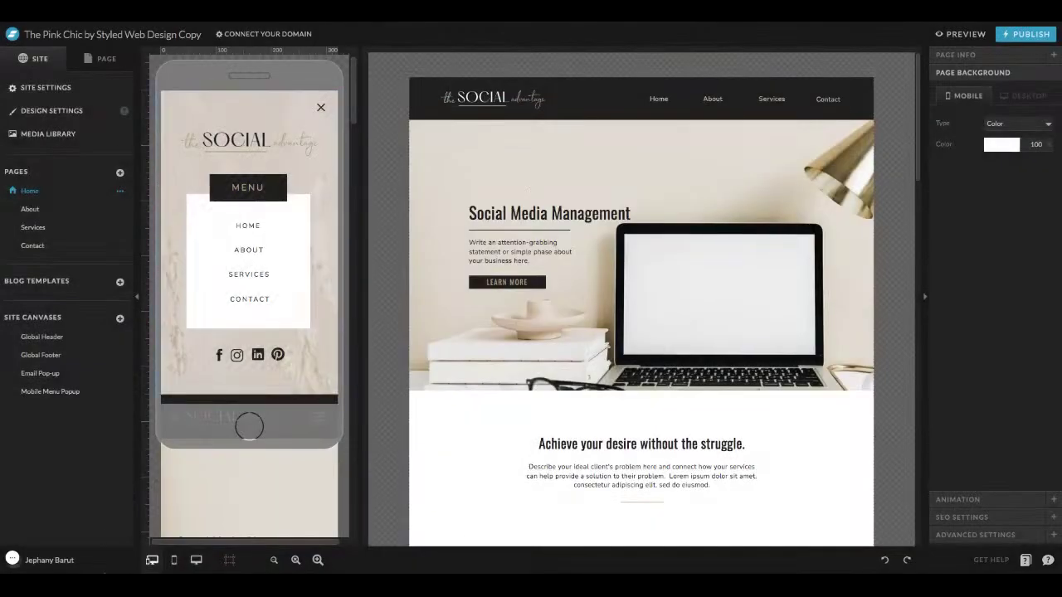
- Change the site's vanity URL slug to "pinkchic" and save it in the site settings
left_click(45, 87)
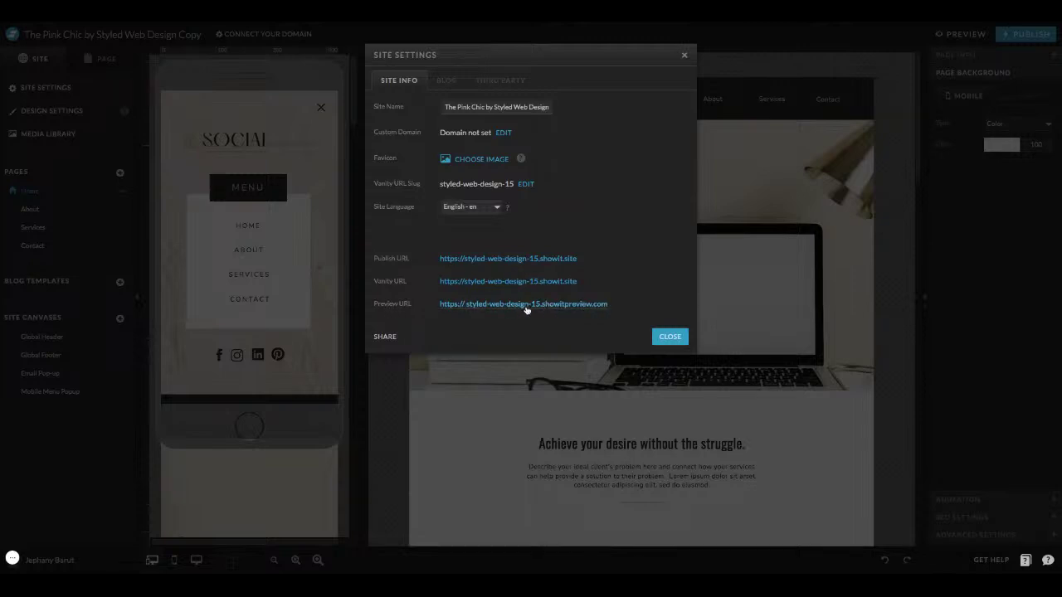
left_click(526, 185)
left_click(586, 116)
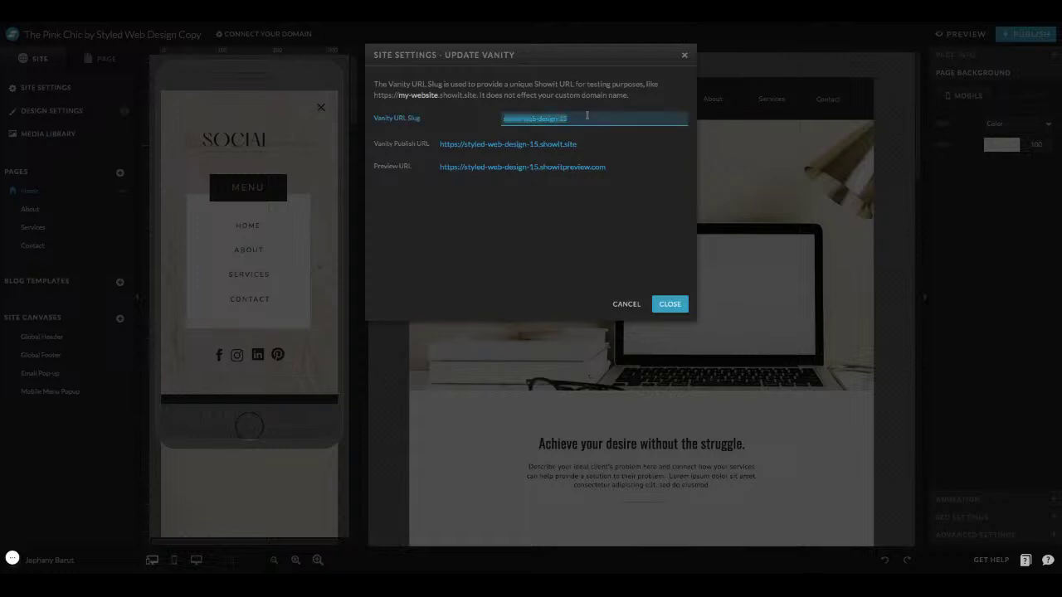
type("pinkc")
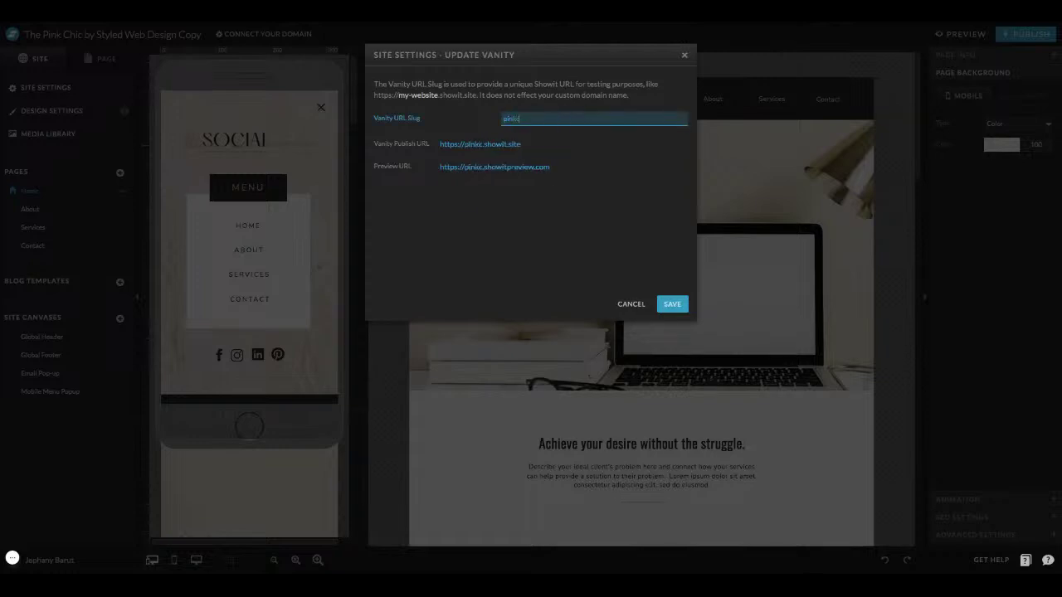
key("BackSpace")
type("kchih")
key("BackSpace")
type("c")
left_click(672, 304)
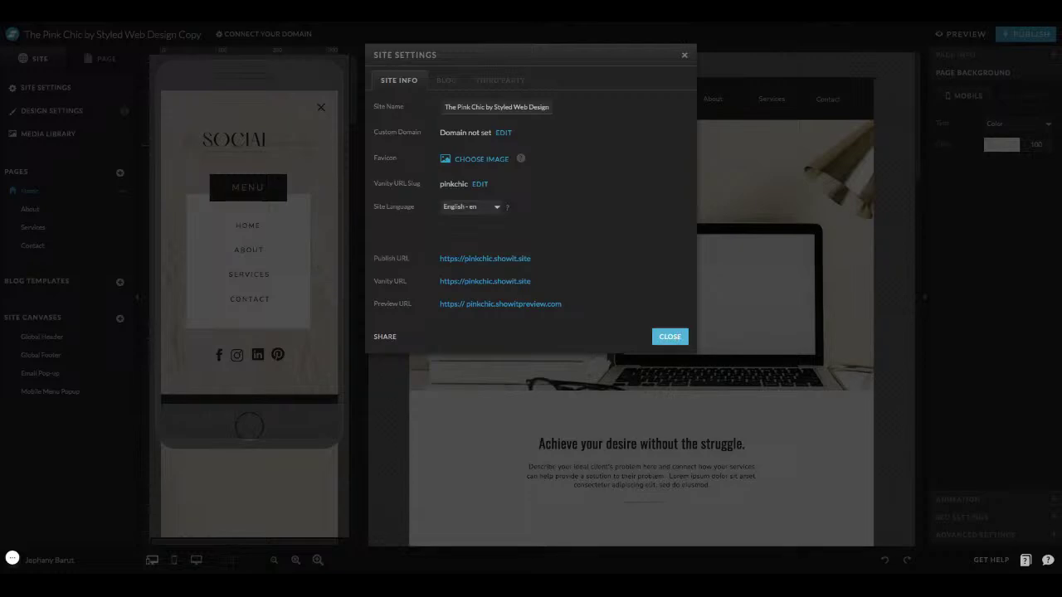
left_click(669, 336)
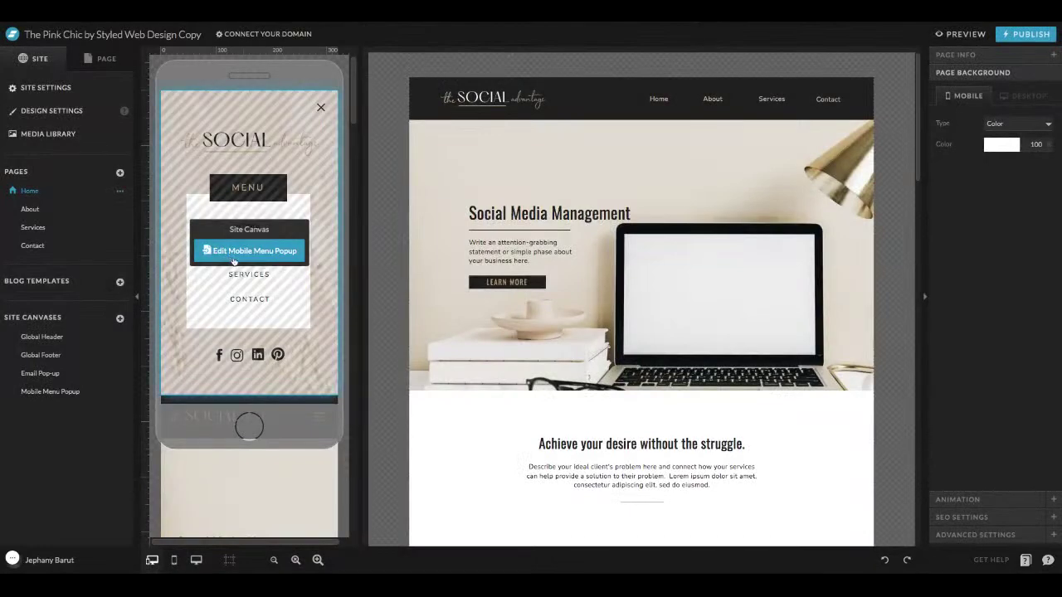
- Review the site's color palette and type styles, and browse the Pink Chic Assets folder in the media library
left_click(39, 111)
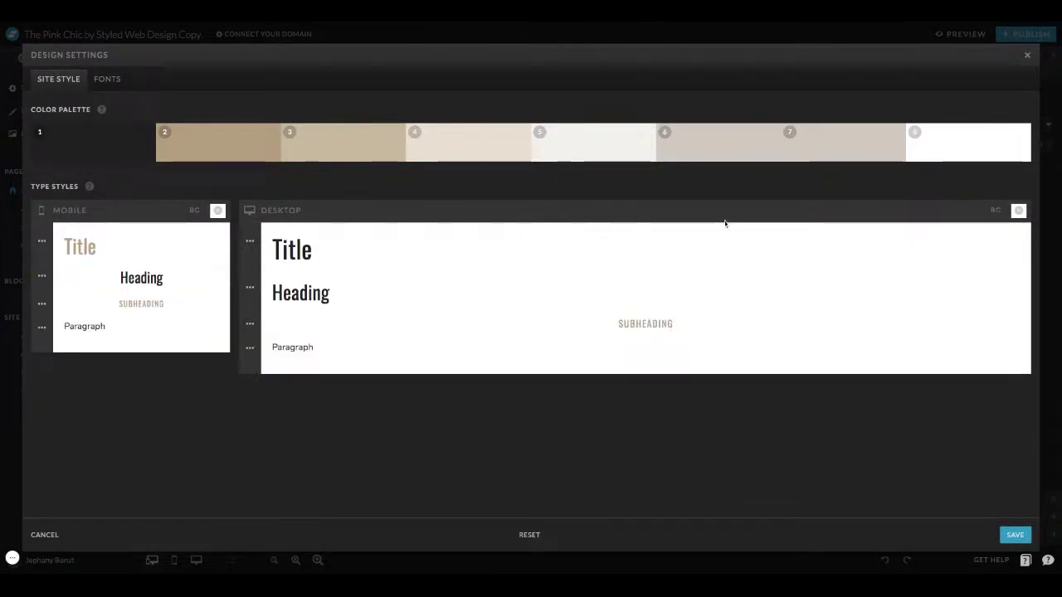
left_click(1027, 55)
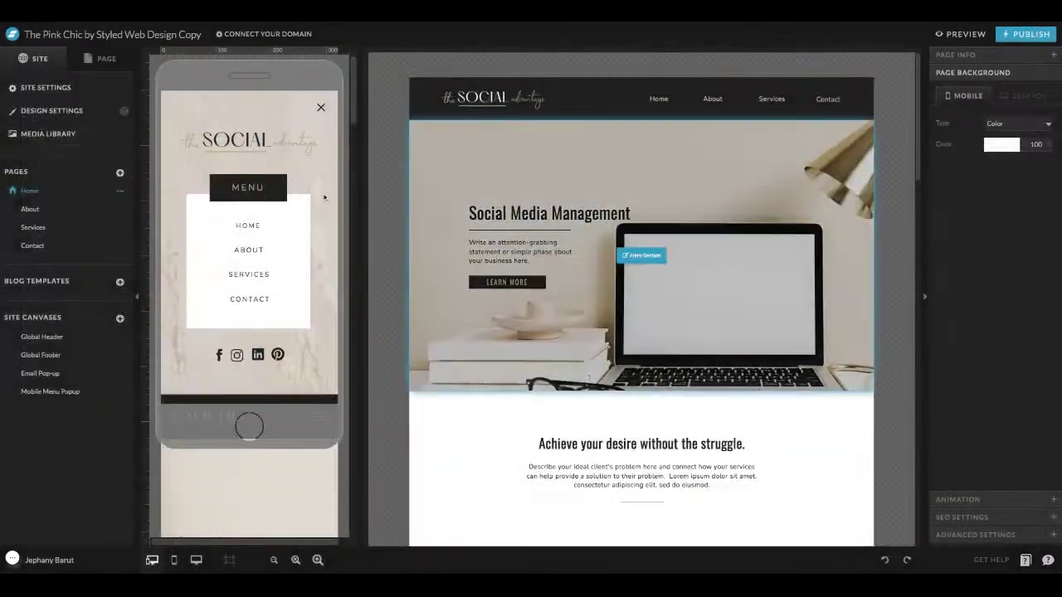
left_click(49, 137)
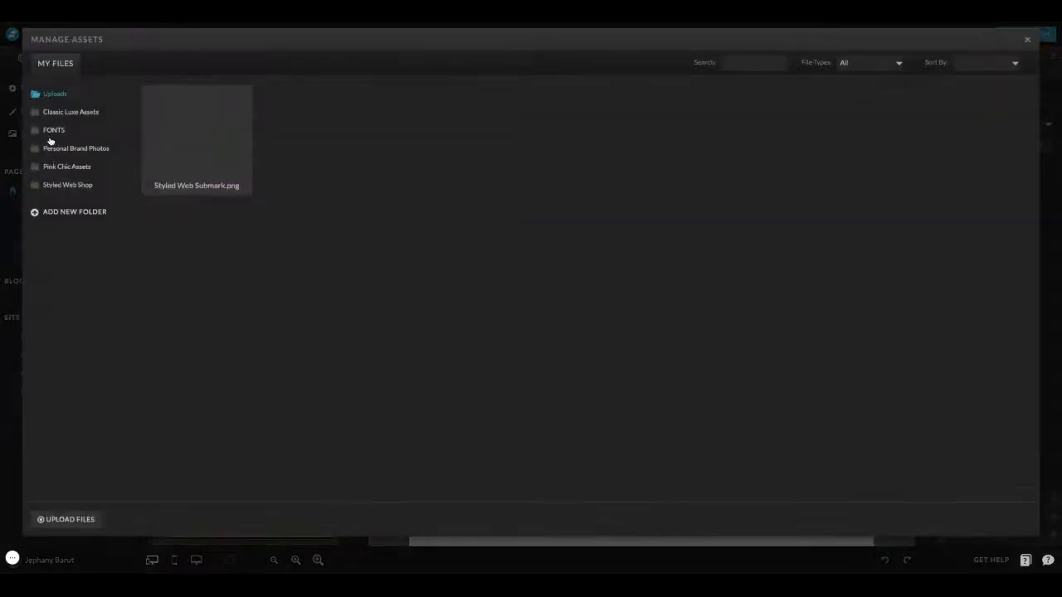
left_click(73, 183)
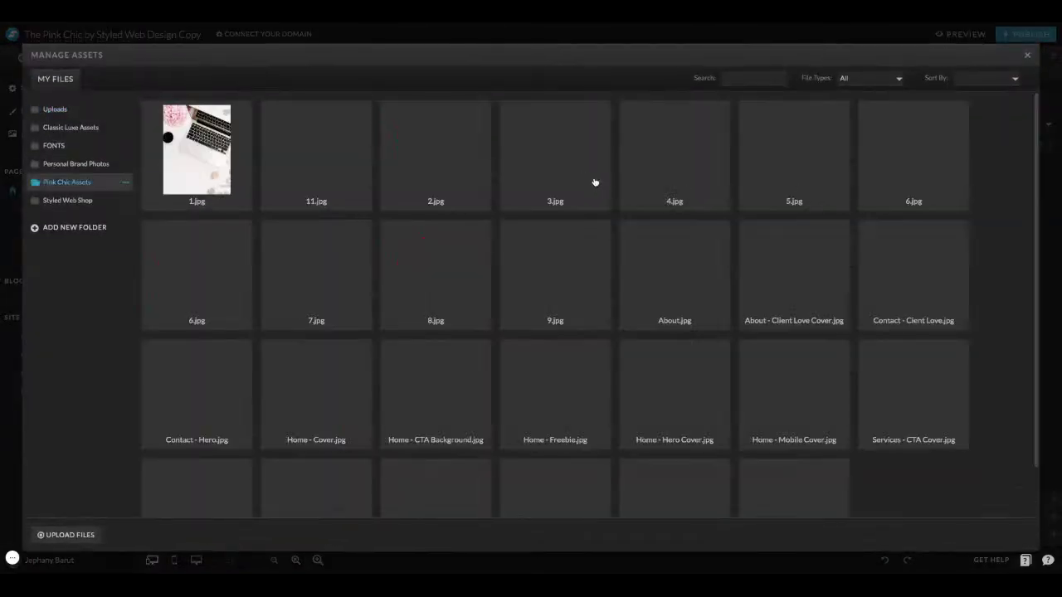
scroll(595, 182, "down", 1)
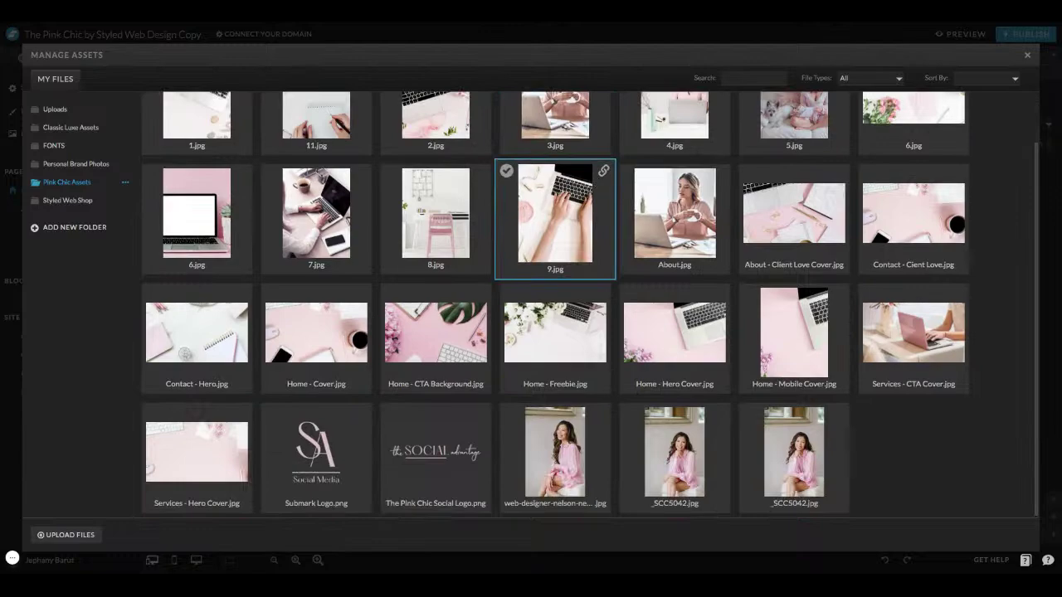
scroll(554, 216, "up", 1)
left_click(1026, 54)
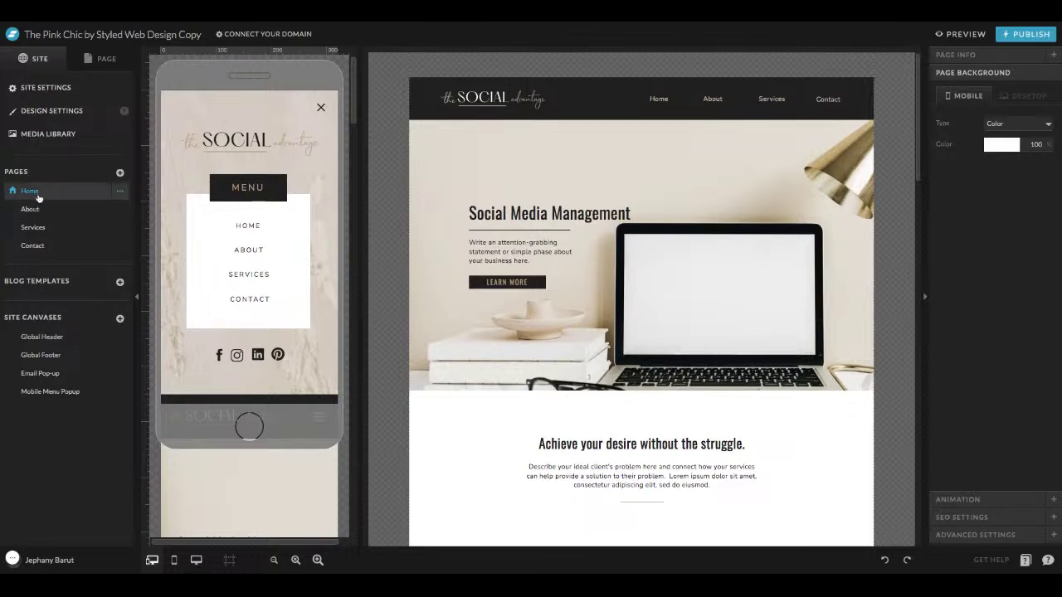
- View the About and Contact pages, and the Global Header, Global Footer and Email Pop-up site canvases
left_click(40, 229)
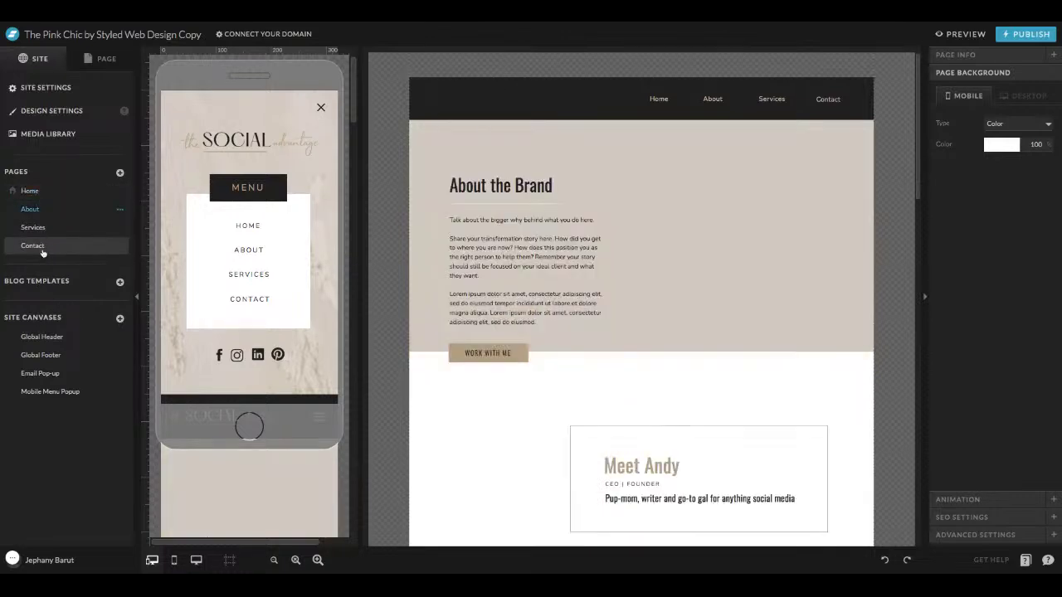
left_click(45, 248)
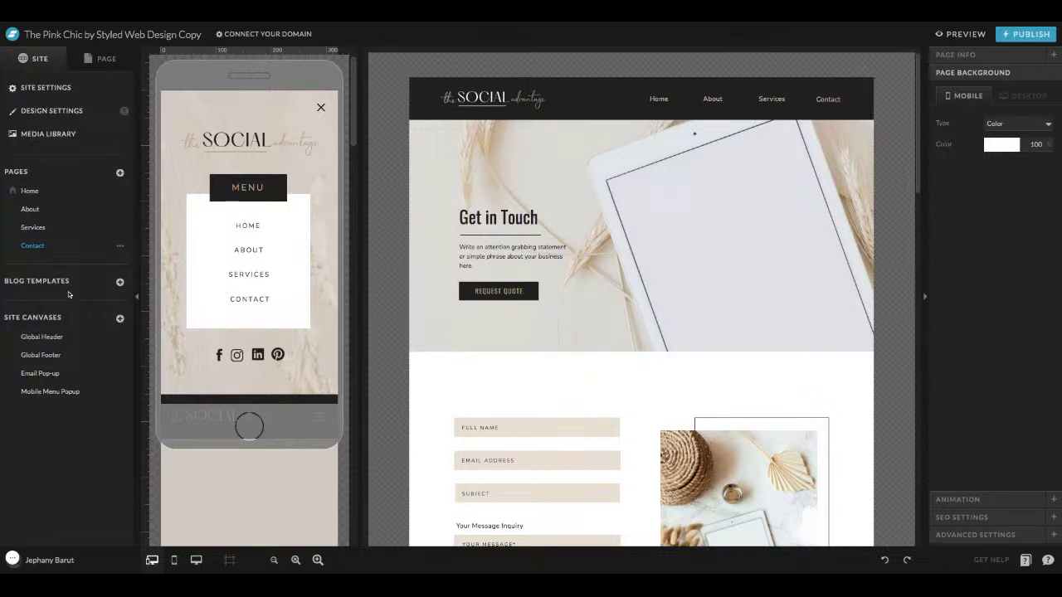
left_click(42, 337)
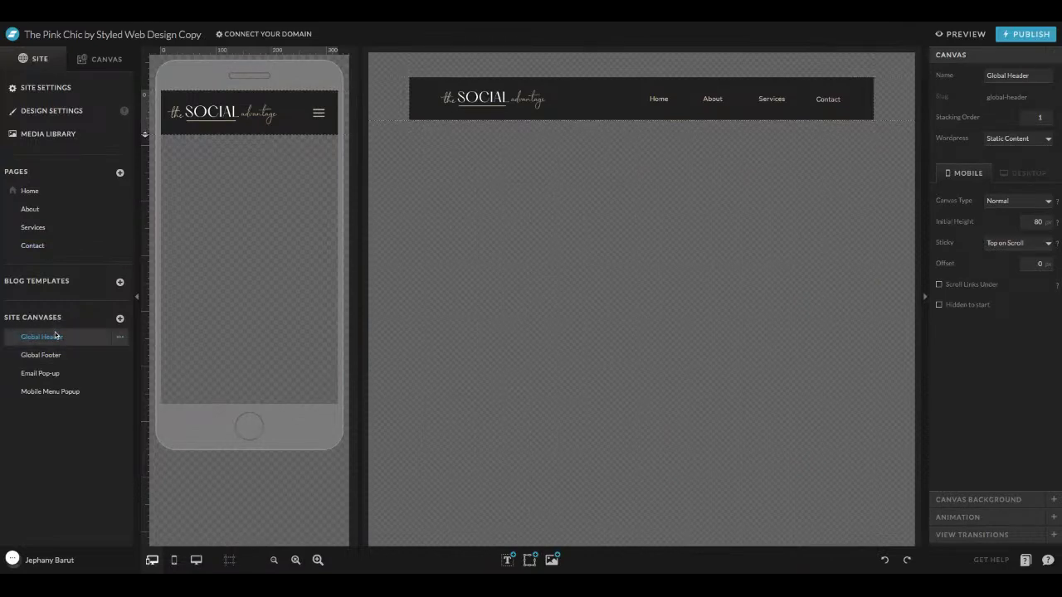
left_click(63, 356)
left_click(70, 374)
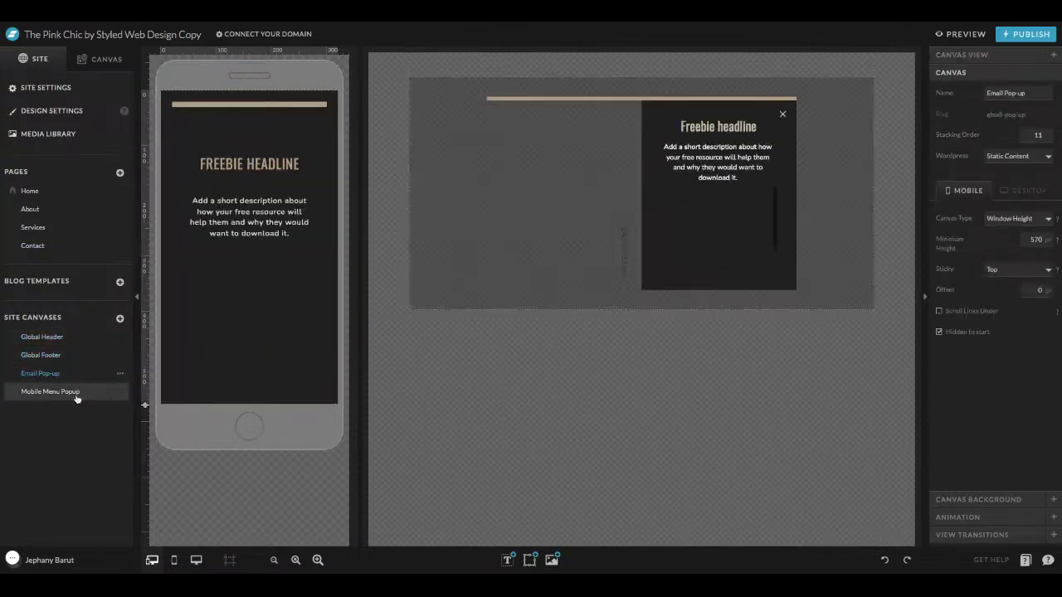
left_click(66, 337)
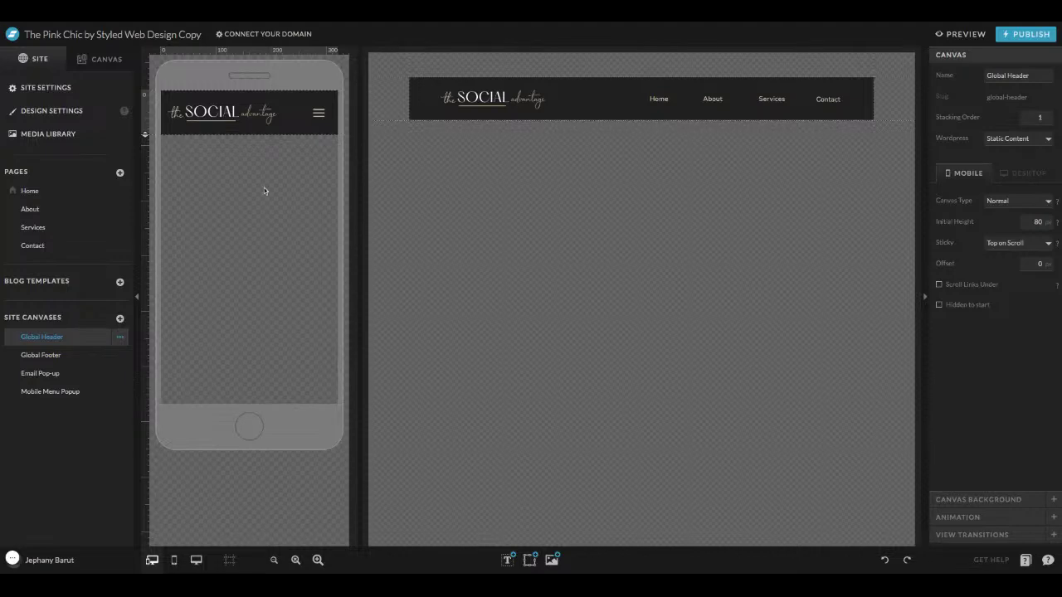
mouse_move(618, 83)
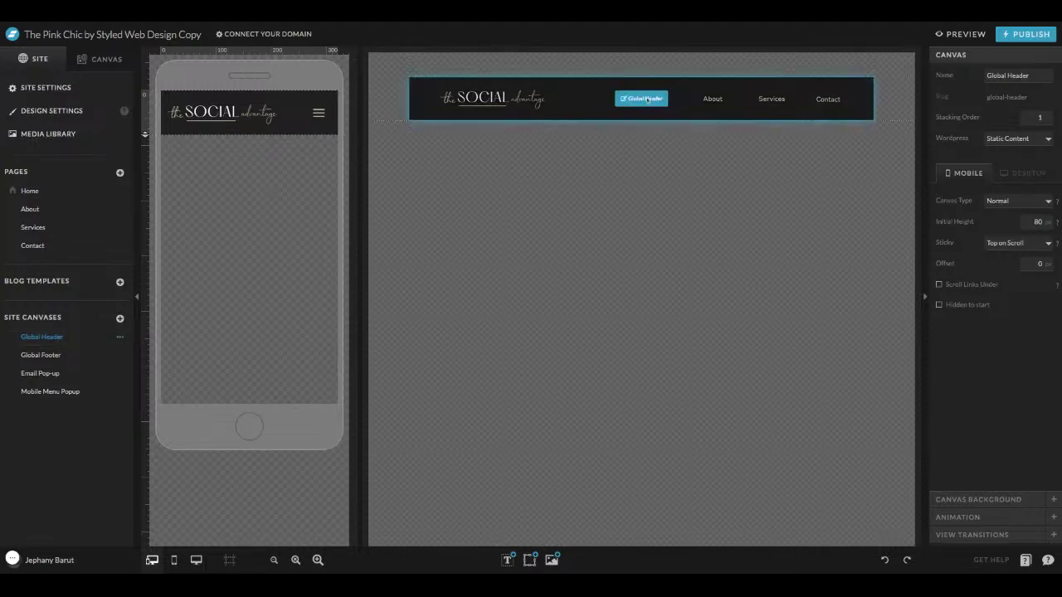
left_click(647, 99)
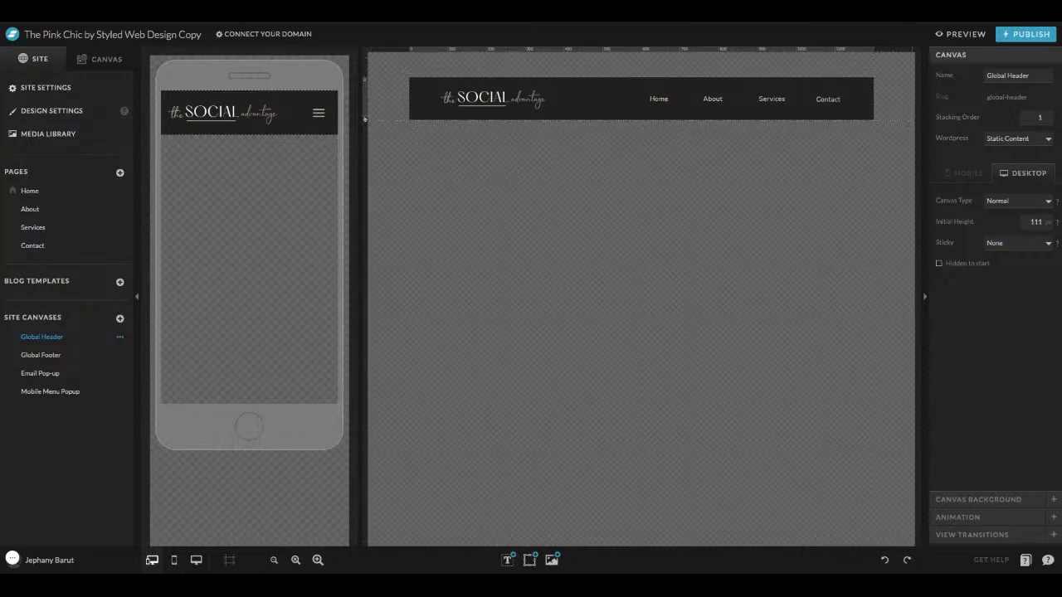
left_click(33, 373)
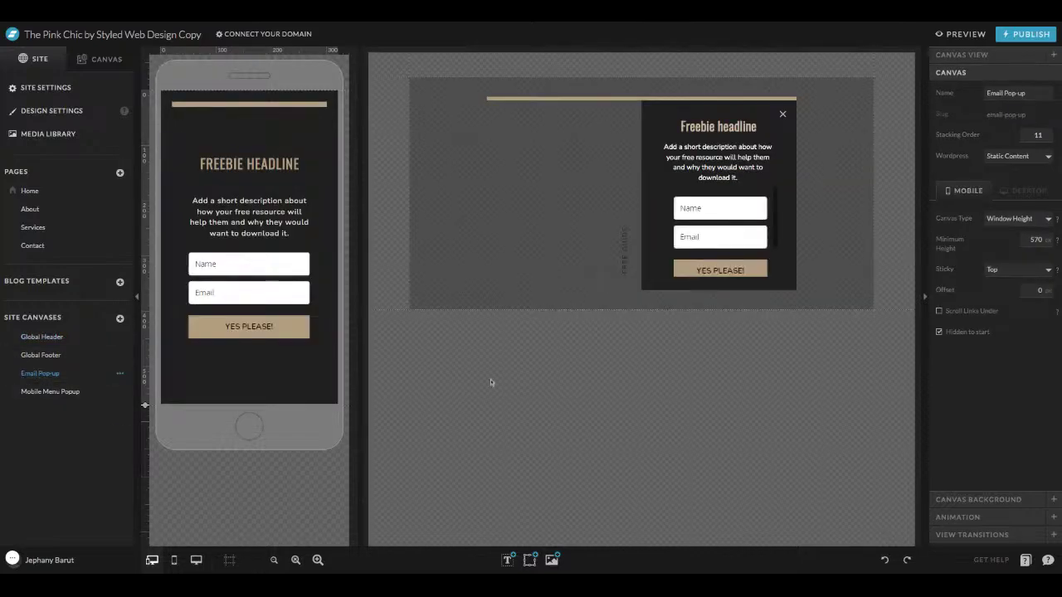
left_click(54, 393)
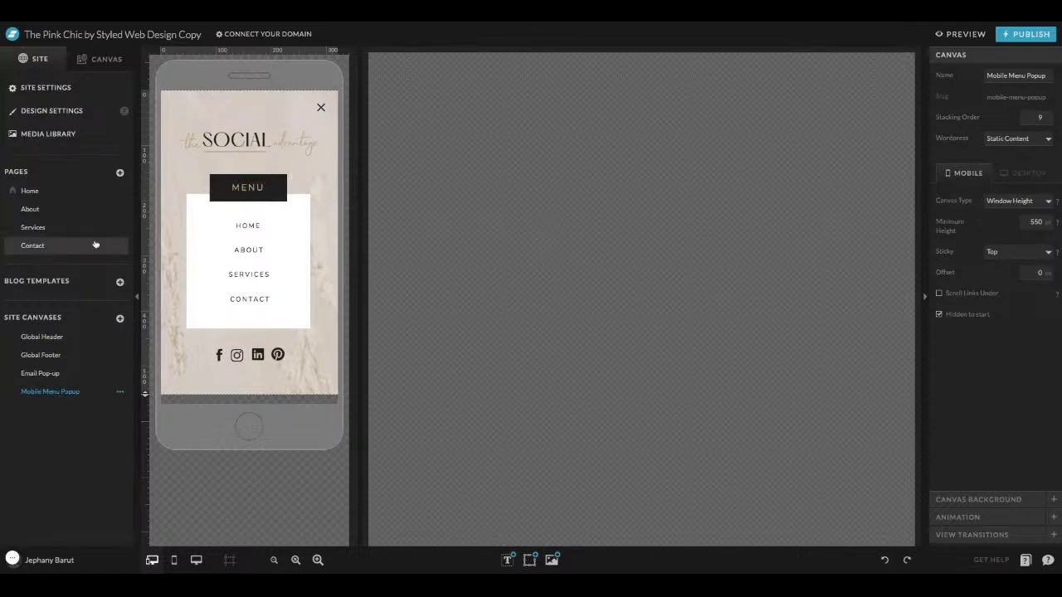
left_click(104, 62)
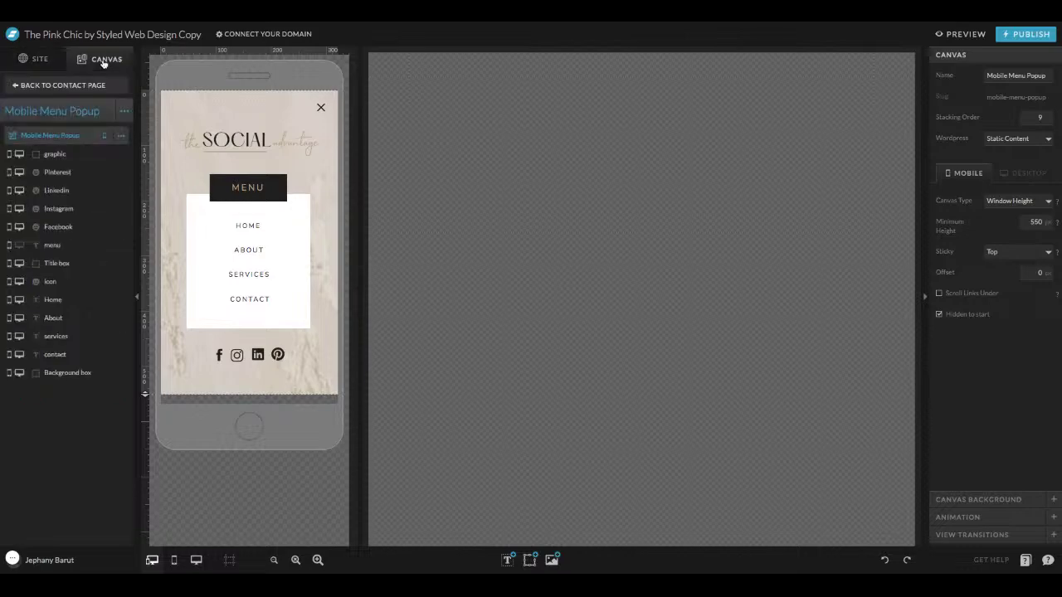
left_click(49, 59)
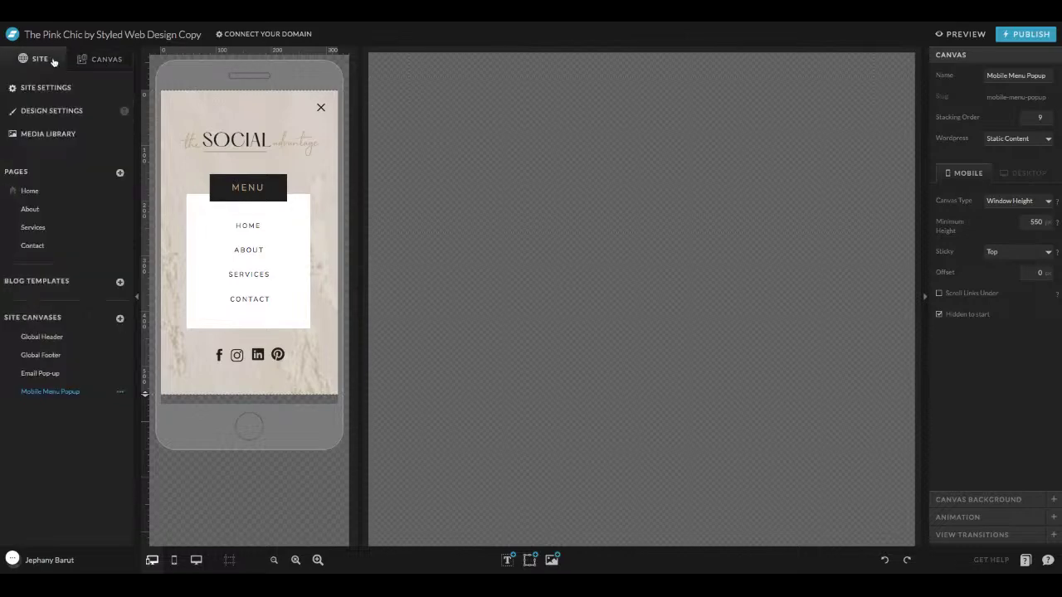
- Examine the section lists of the Home page and the About page
left_click(64, 201)
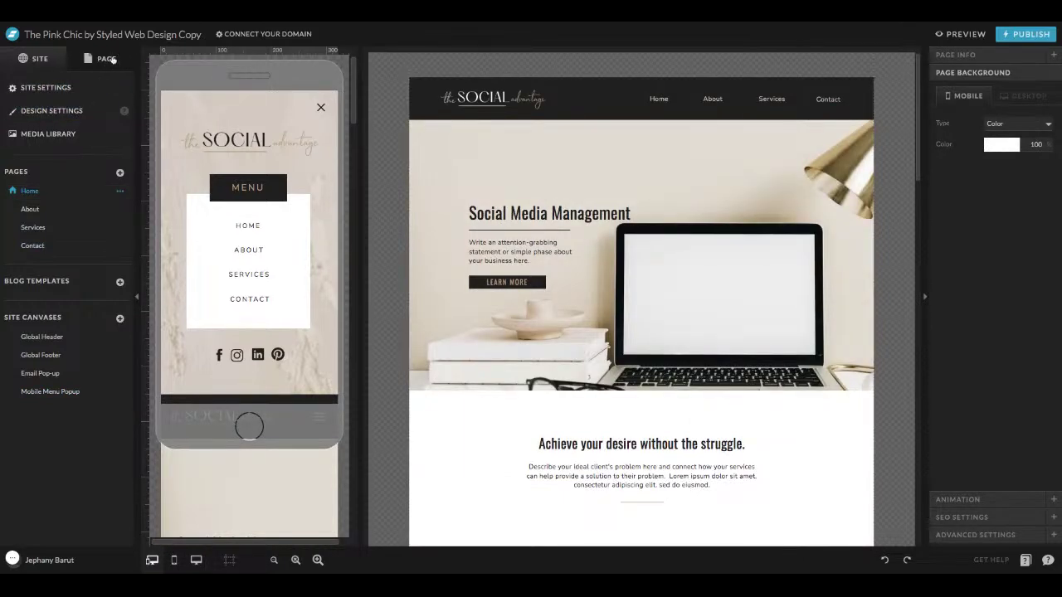
left_click(112, 60)
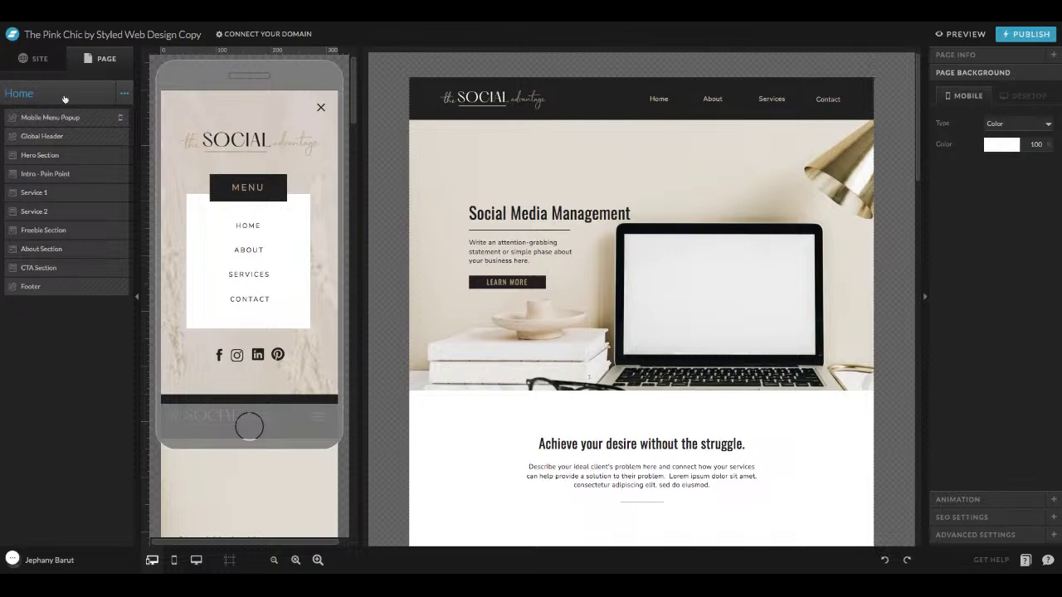
left_click(36, 62)
left_click(41, 212)
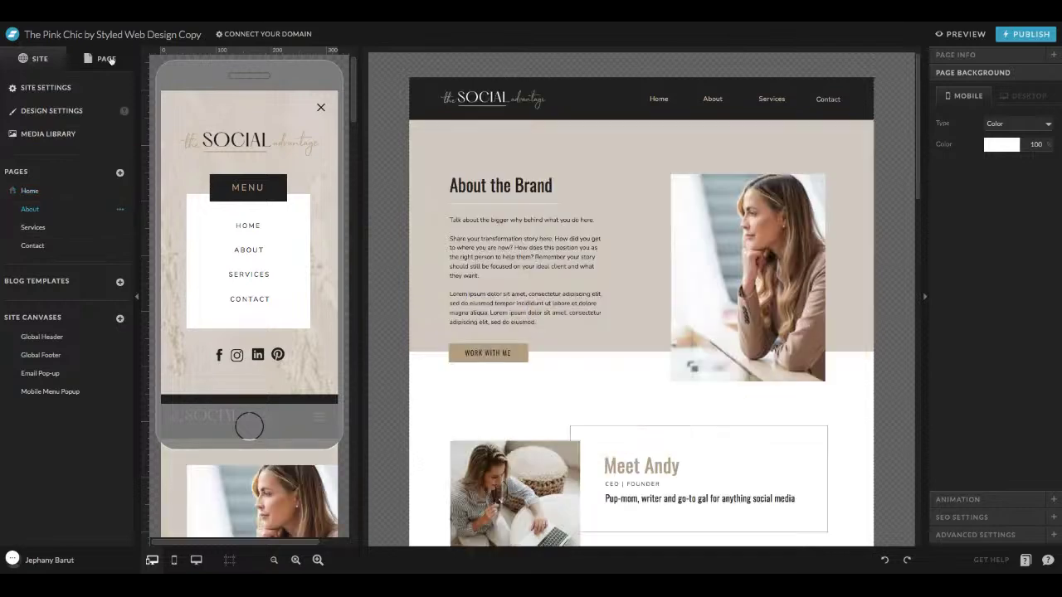
left_click(108, 59)
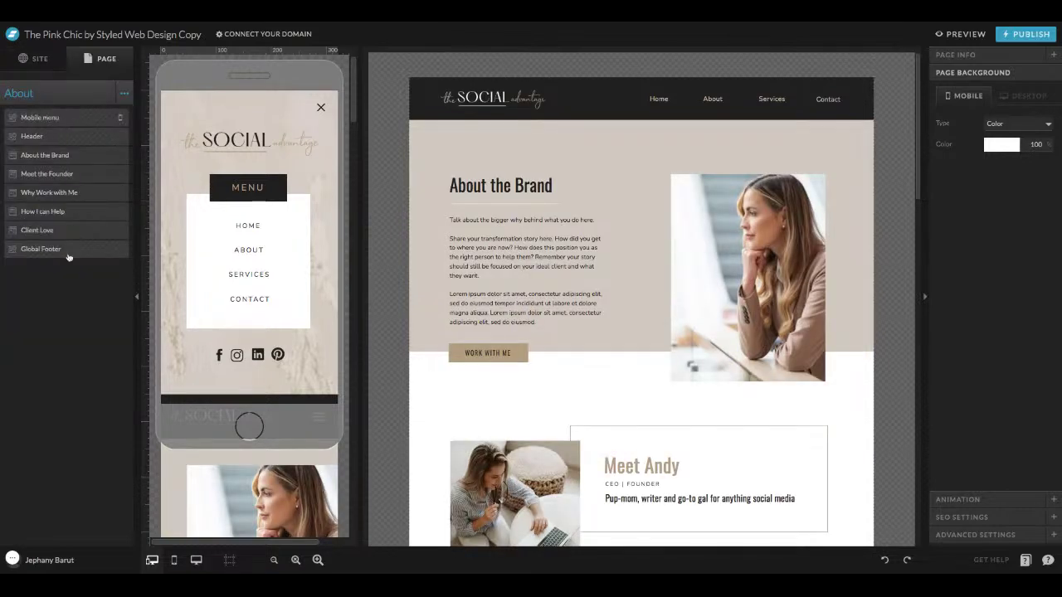
- Open the Services page and examine its section list, including the Header, Welcome and Package 1 canvases
left_click(37, 58)
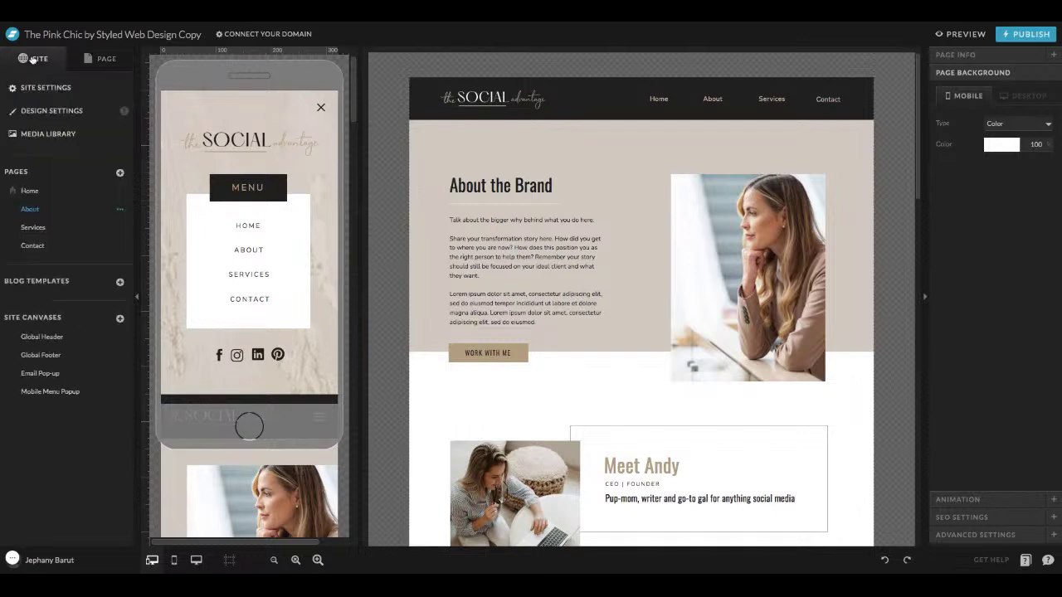
left_click(43, 230)
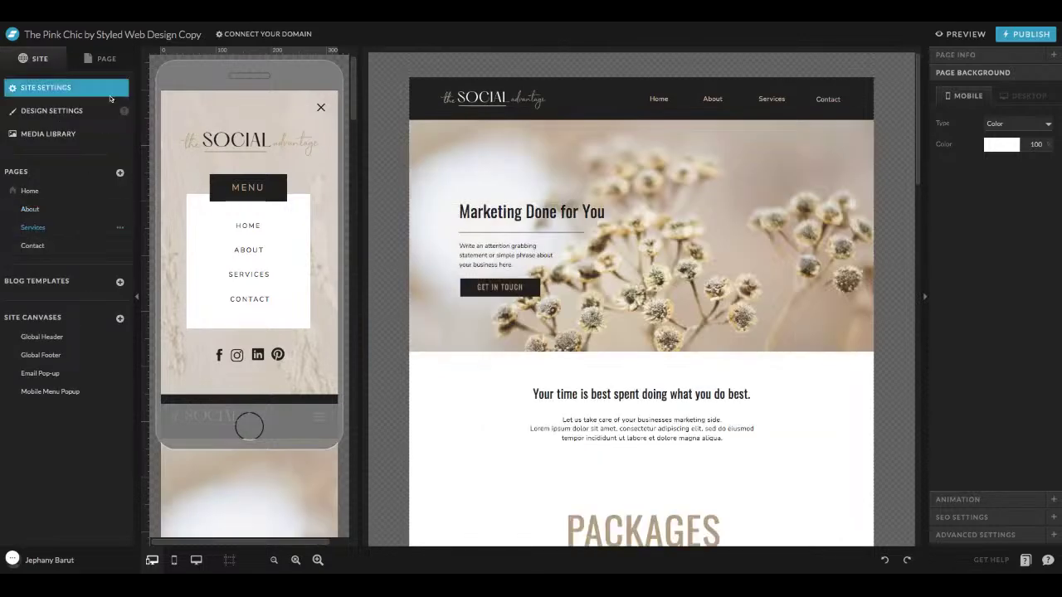
left_click(88, 63)
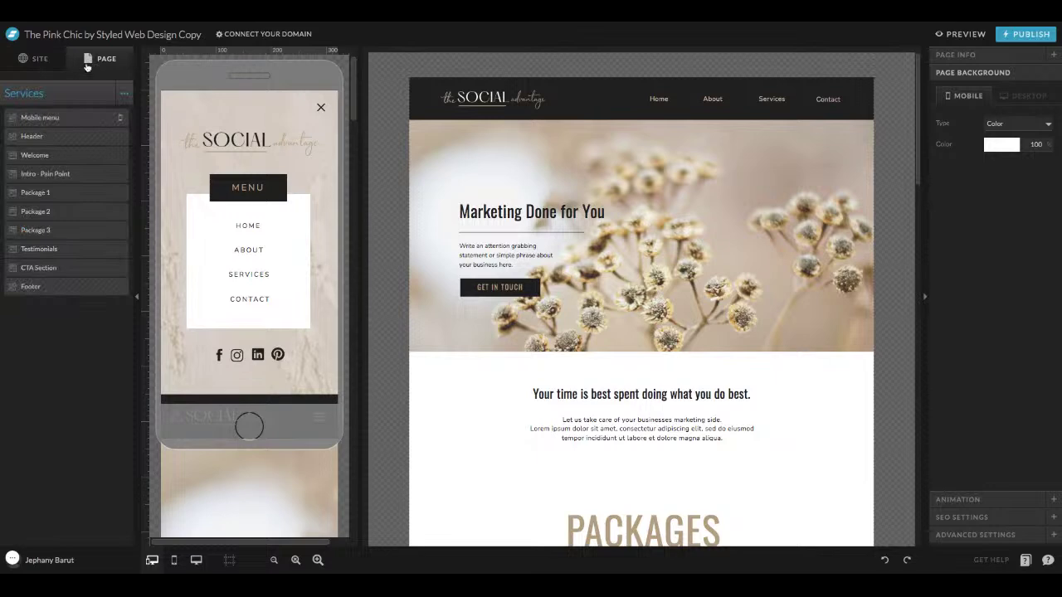
left_click(71, 140)
left_click(67, 158)
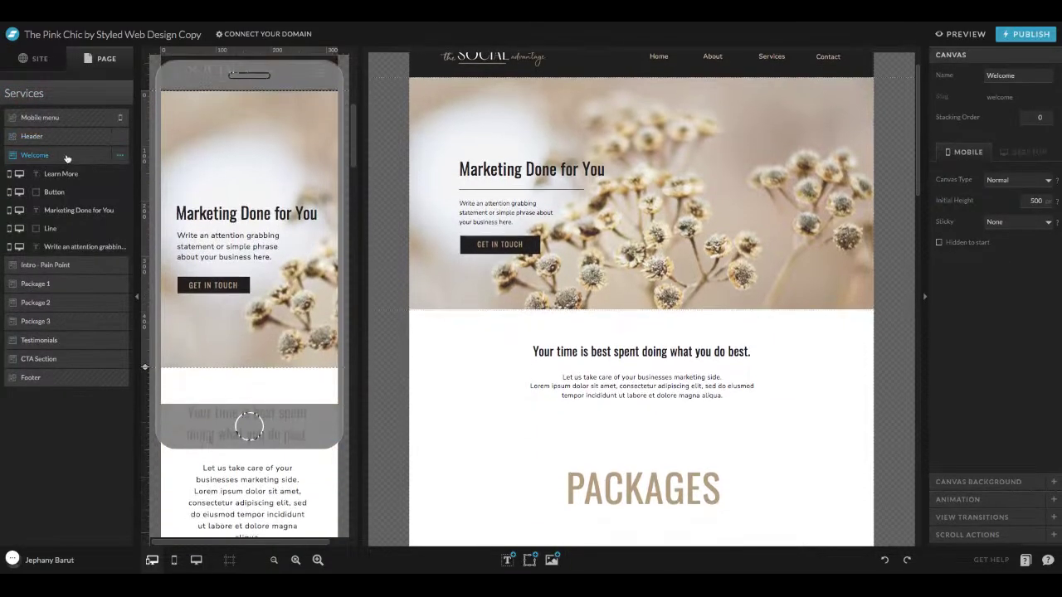
left_click(52, 283)
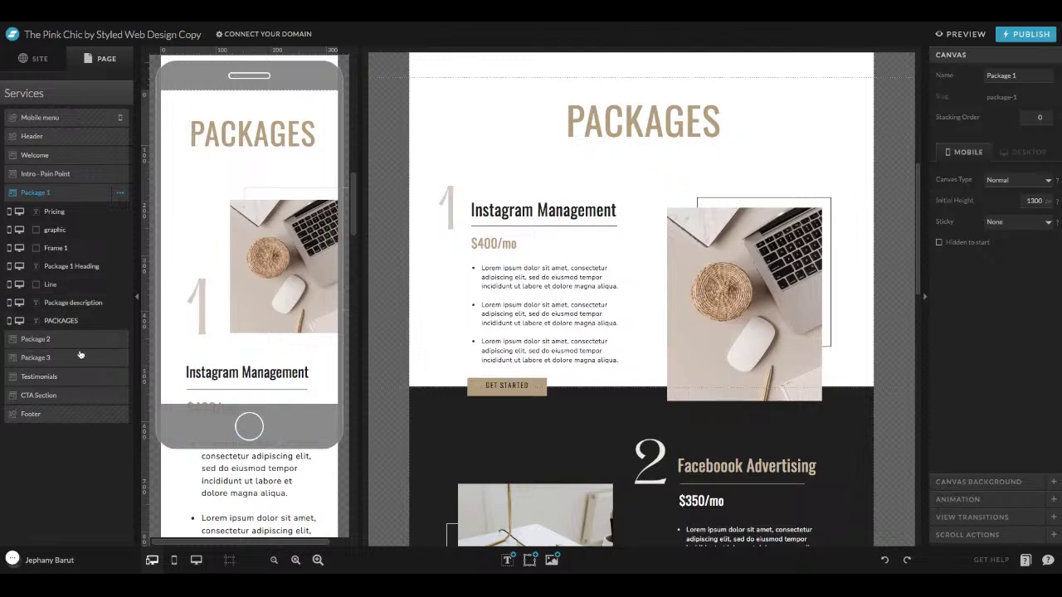
- View the Contact page, then inspect the Logo, Home, About, Contact and Services elements of the Global Header site canvas
left_click(40, 59)
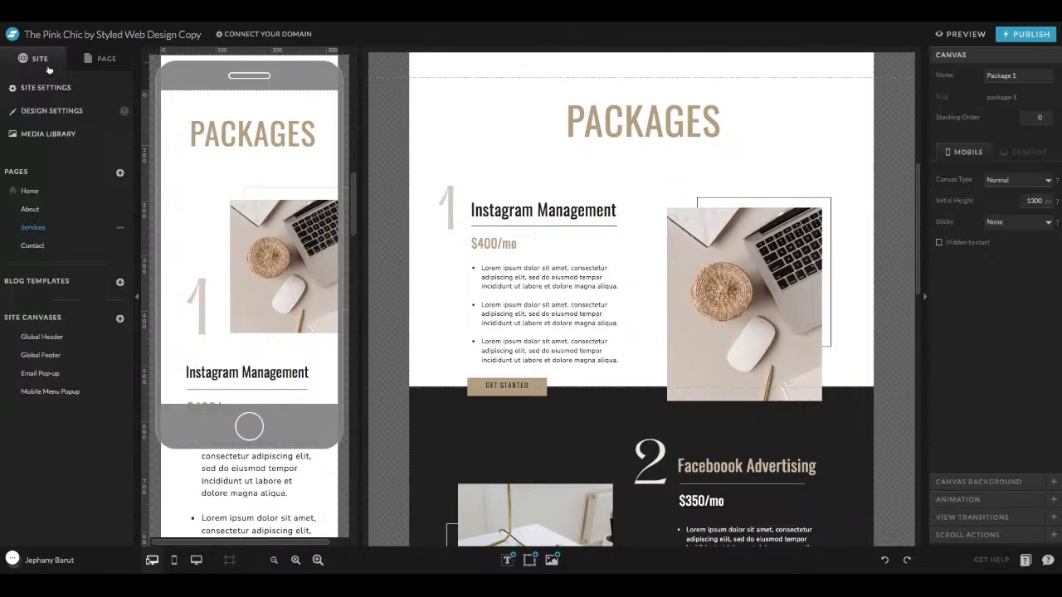
left_click(47, 245)
left_click(54, 337)
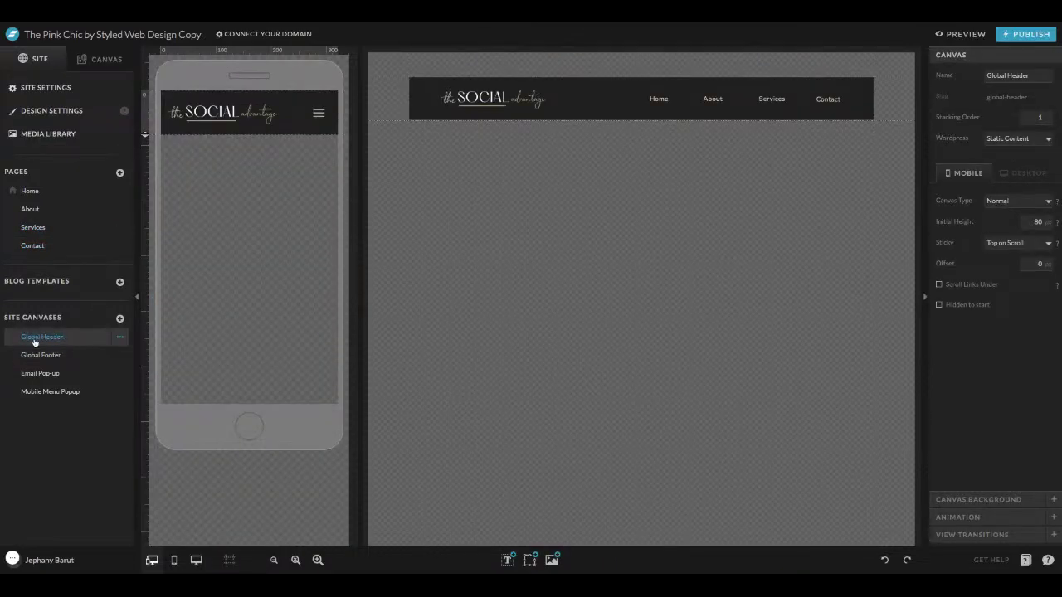
left_click(112, 58)
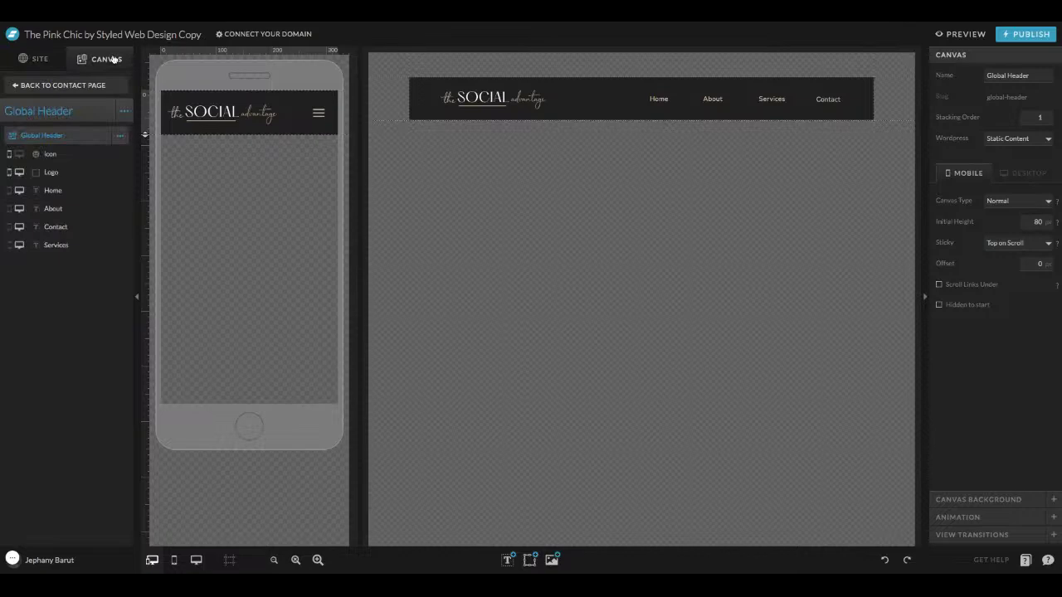
left_click(68, 172)
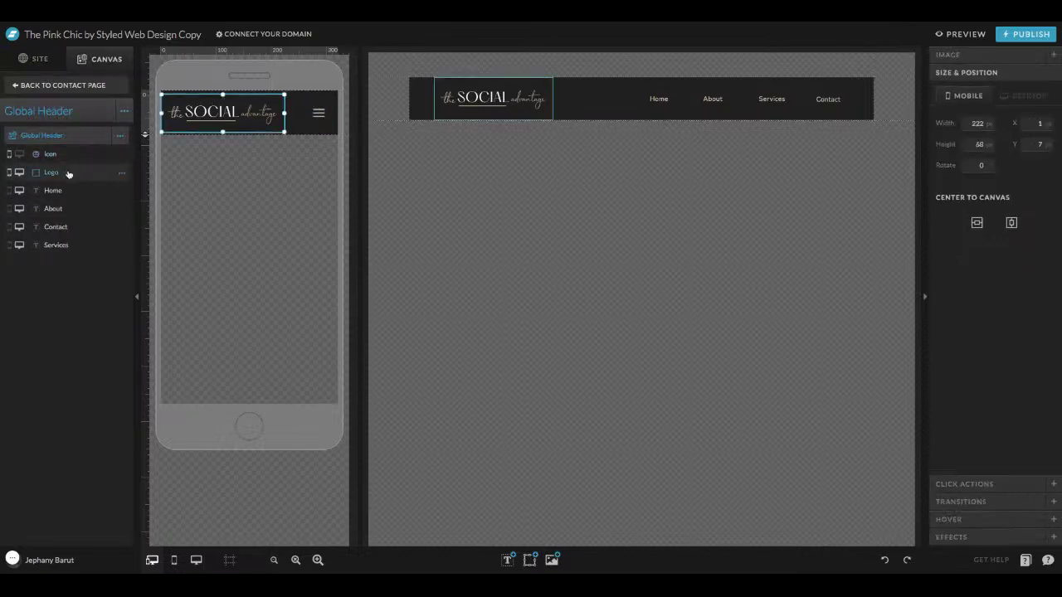
left_click(68, 190)
left_click(70, 208)
left_click(73, 228)
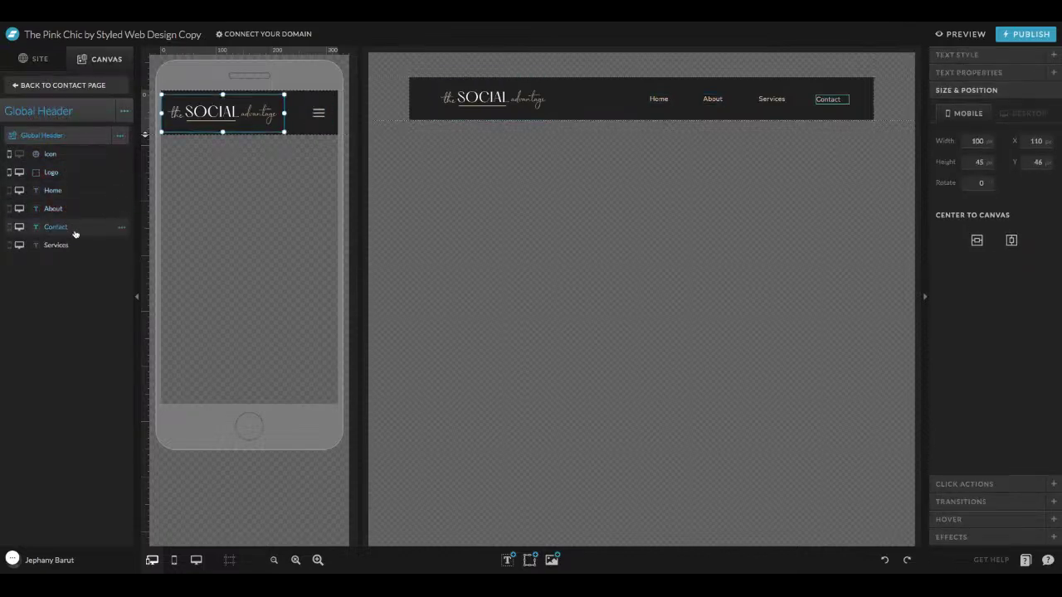
left_click(74, 246)
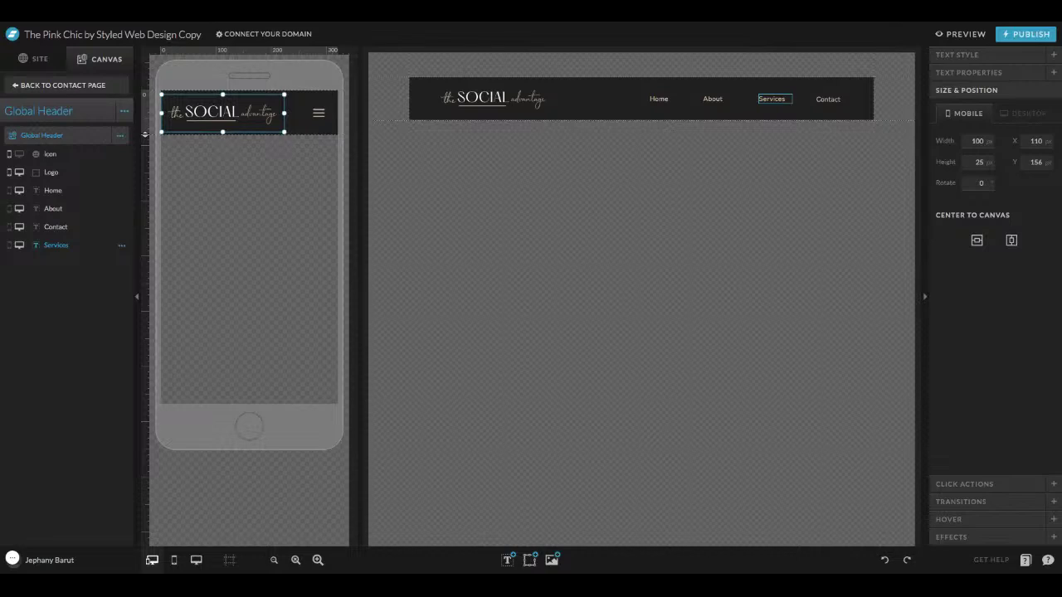
- Return to the Contact page and examine its Hero and Contact Form sections in the desktop layout
left_click(64, 85)
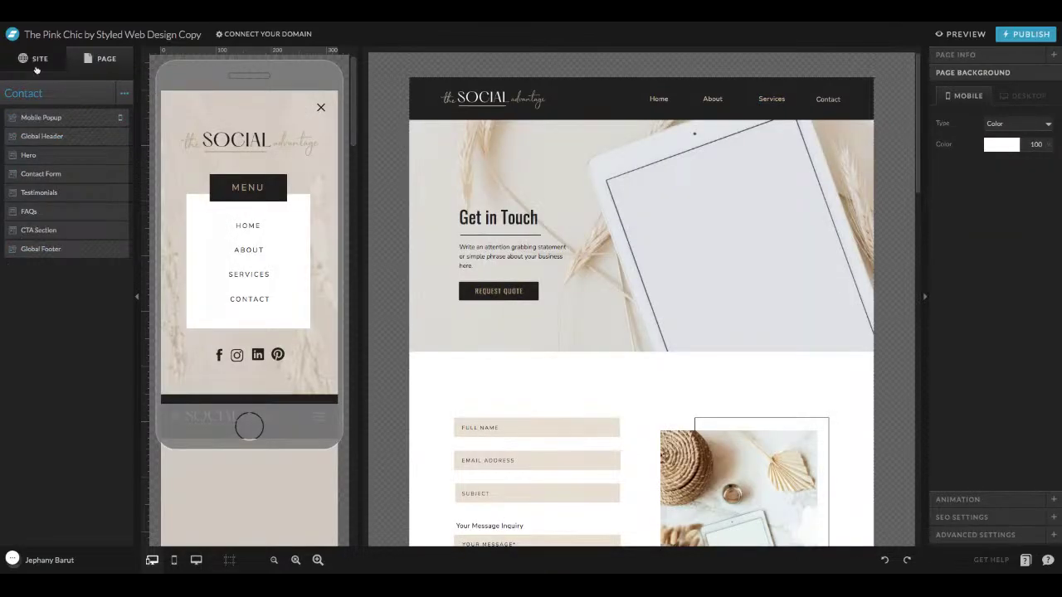
left_click(35, 58)
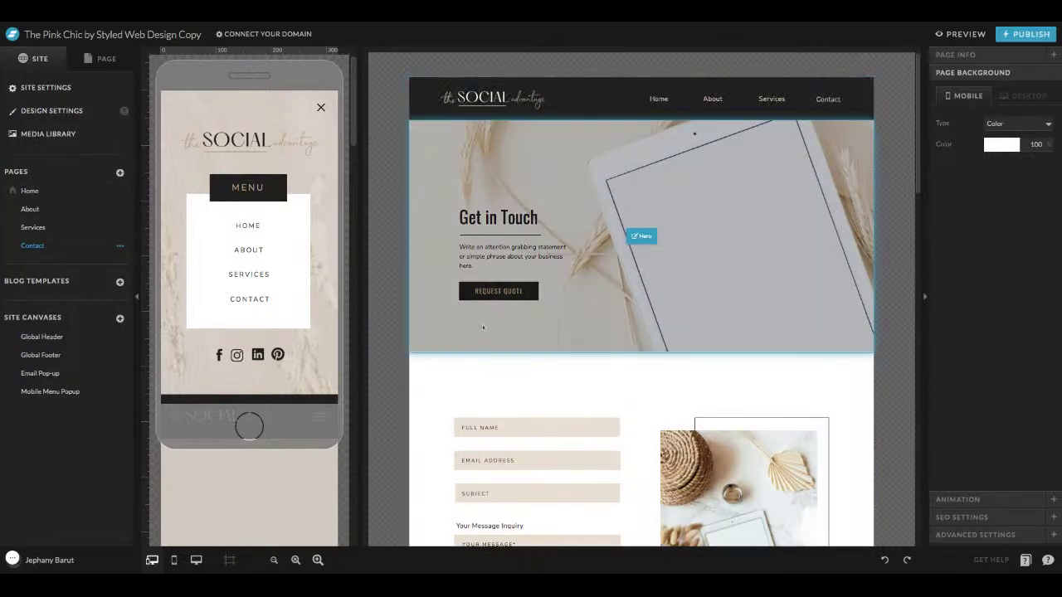
left_click(687, 332)
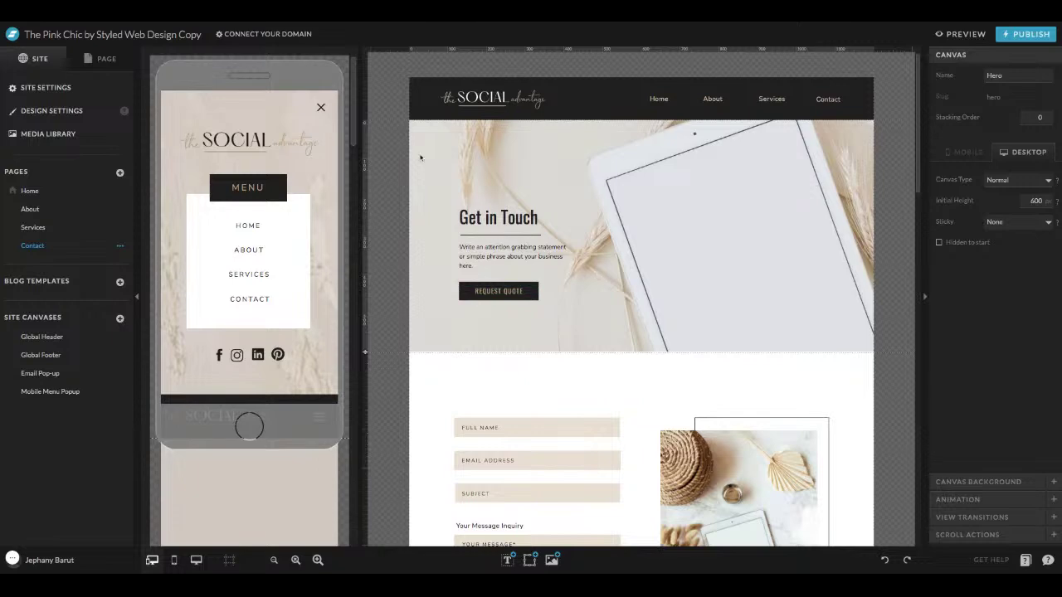
scroll(572, 270, "down", 3)
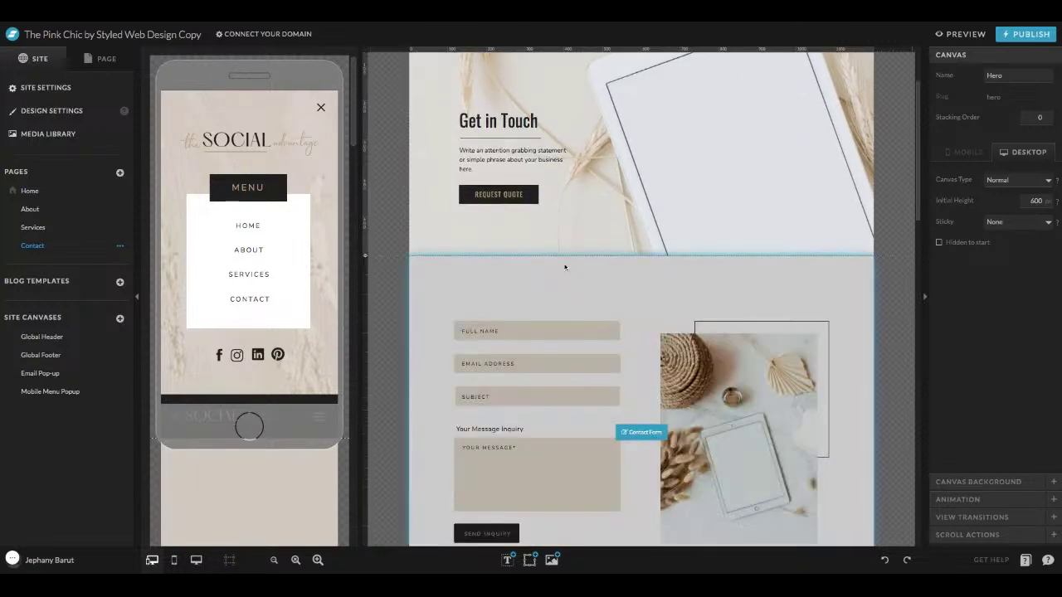
left_click(565, 267)
scroll(565, 267, "down", 2)
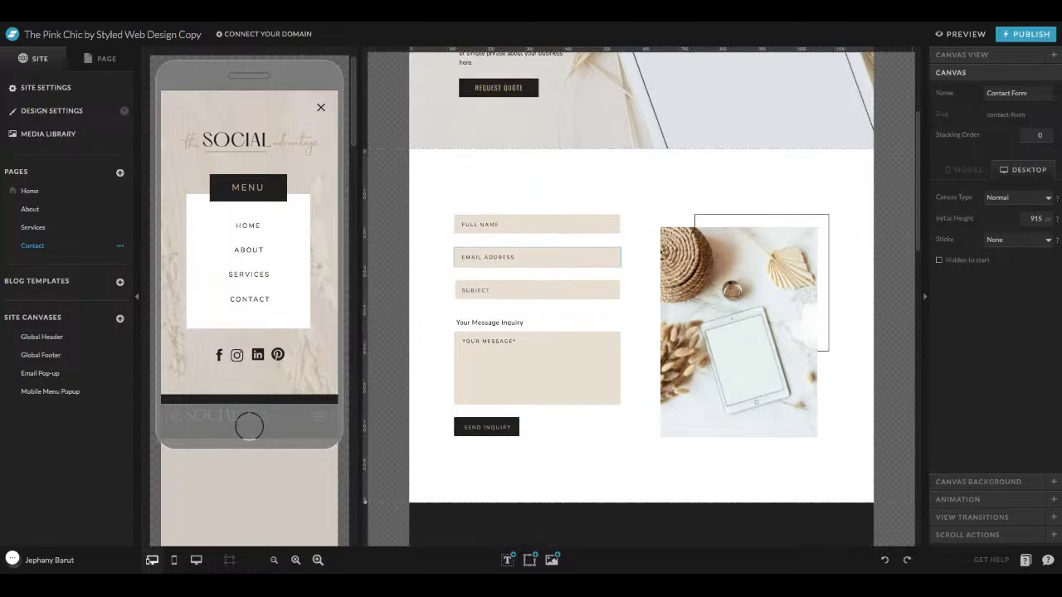
scroll(536, 256, "down", 1)
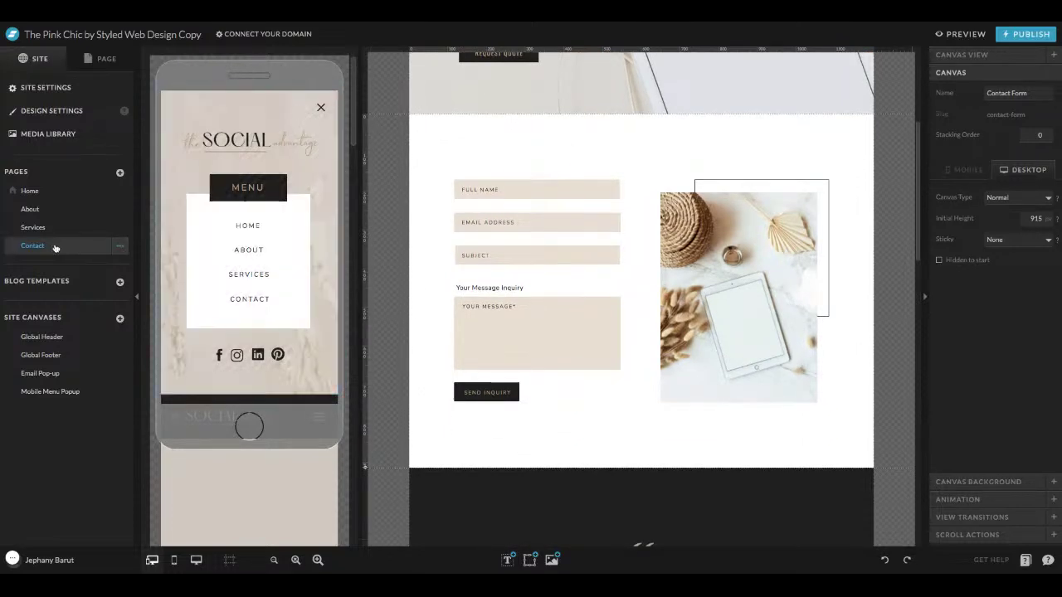
- Examine the Contact page's section list, viewing the Contact Form's elements and the Global Footer canvas
left_click(121, 65)
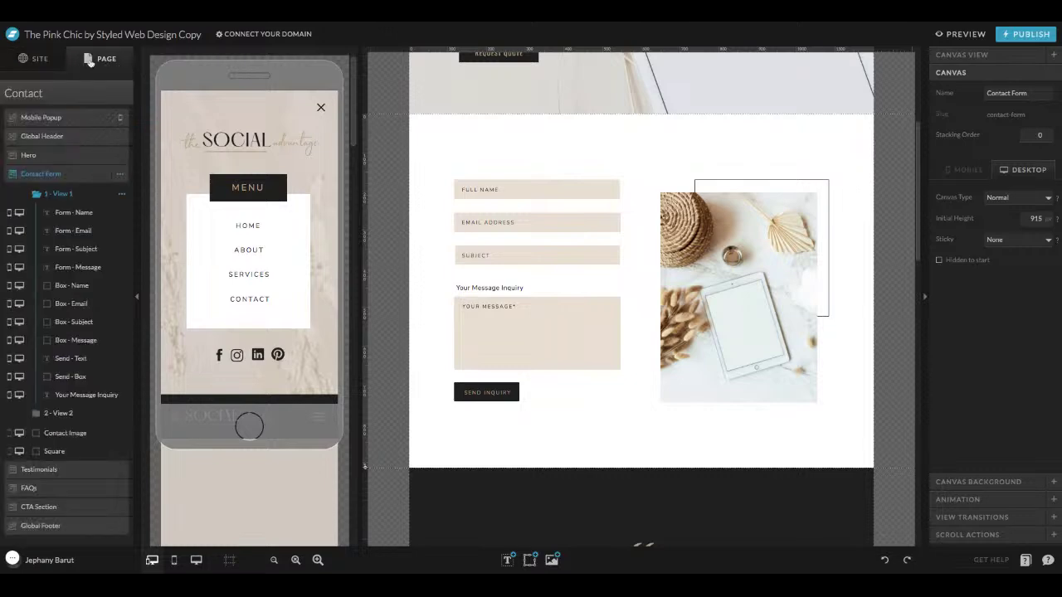
left_click(67, 175)
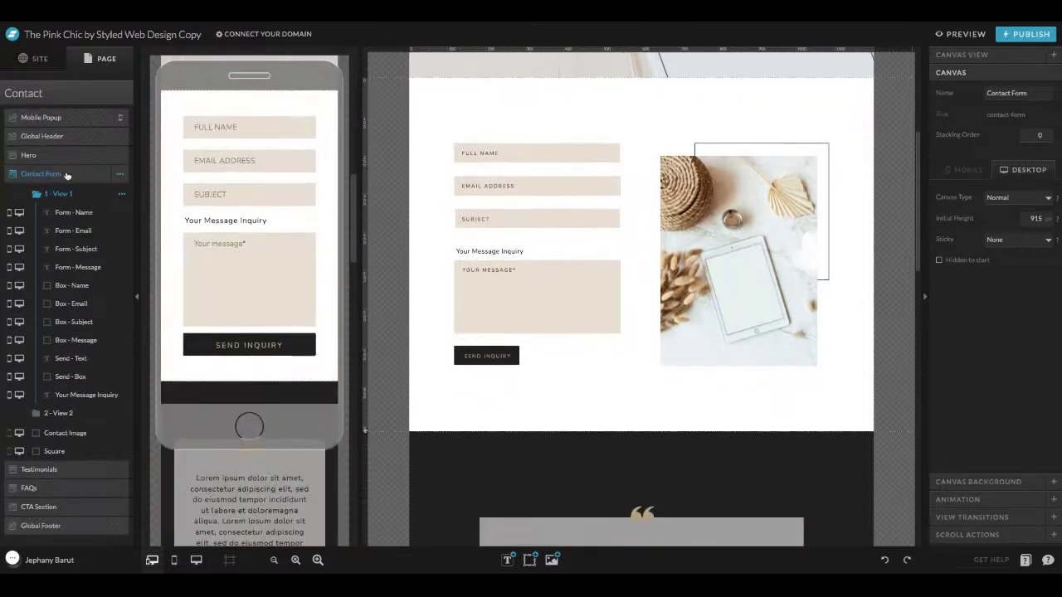
left_click(69, 526)
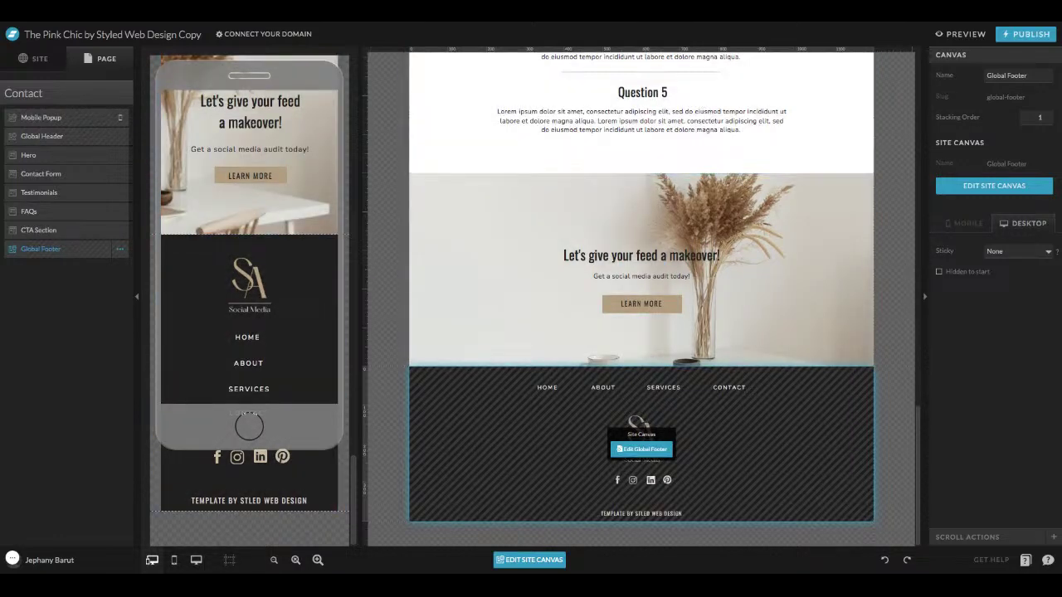
- Open the Home page, look through its desktop layout and view its page info
left_click(37, 64)
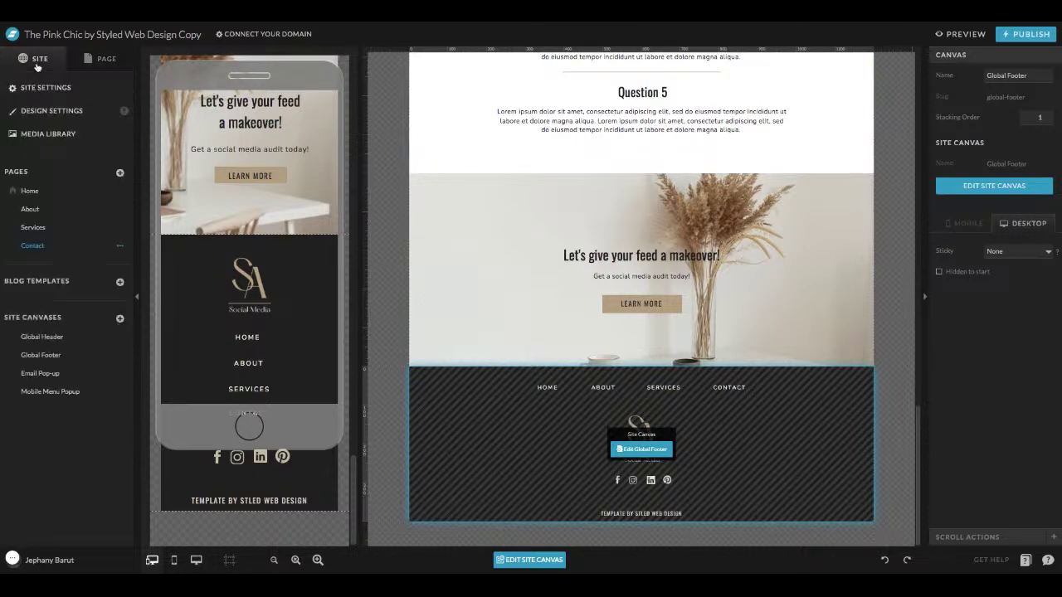
left_click(30, 191)
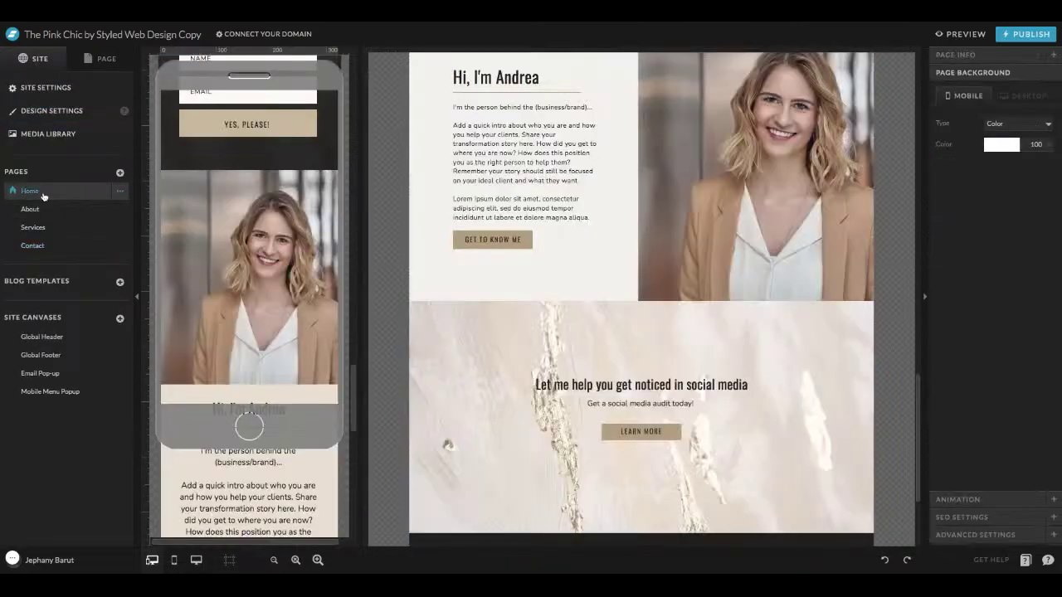
scroll(639, 315, "up", 10)
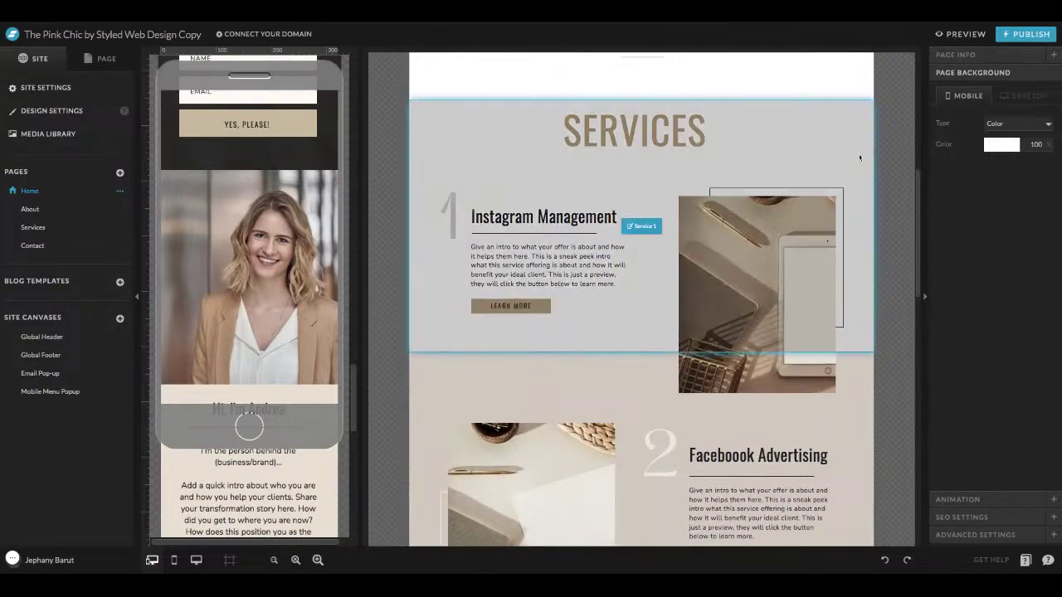
scroll(860, 158, "down", 3)
scroll(858, 154, "down", 3)
scroll(859, 155, "up", 15)
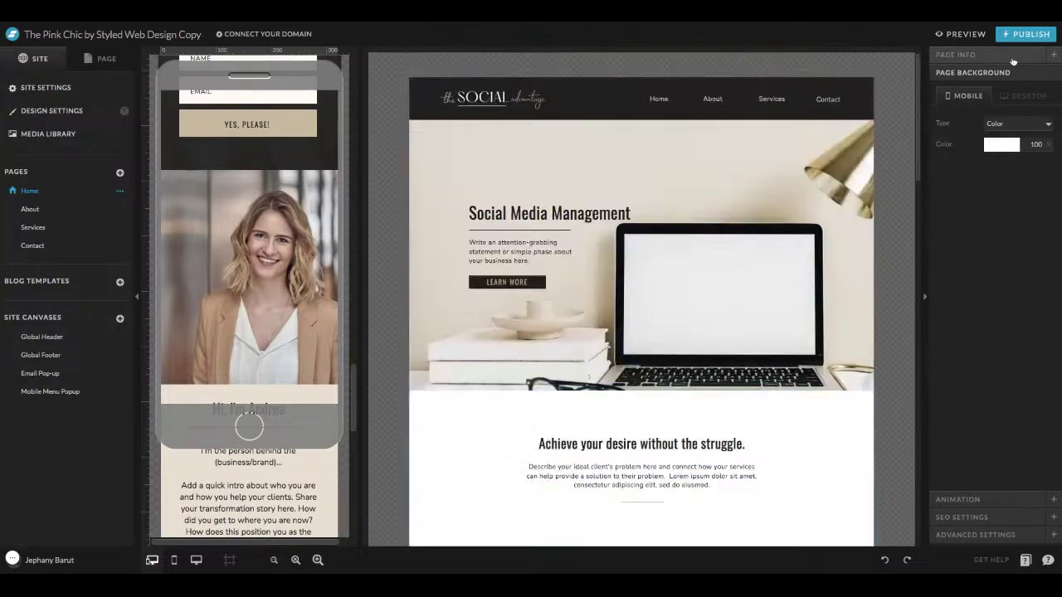
left_click(1011, 56)
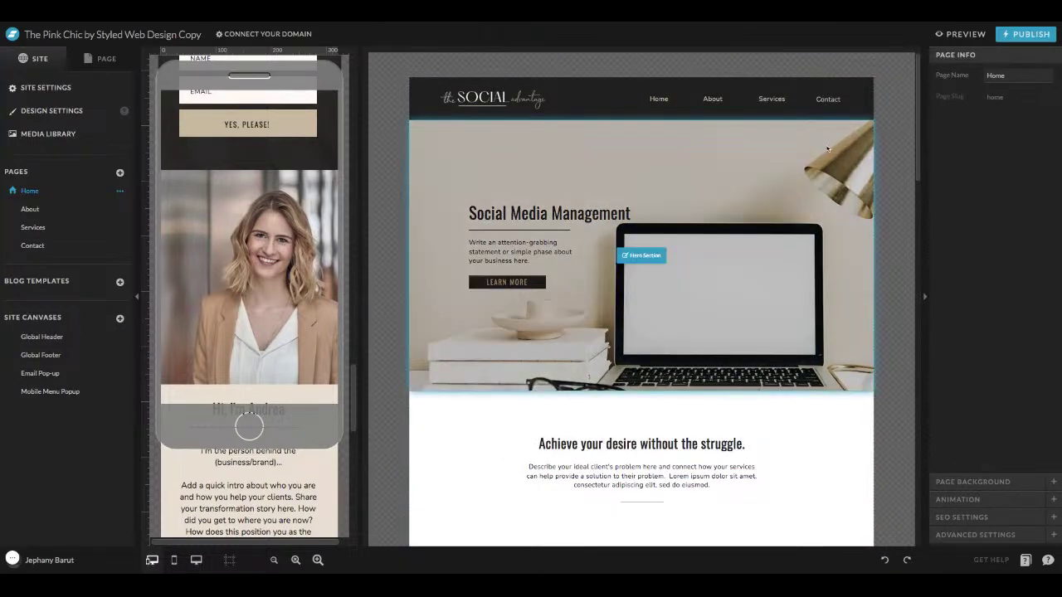
- Review the Home page Hero Section's canvas background, animation, view transition and scroll action settings
left_click(791, 155)
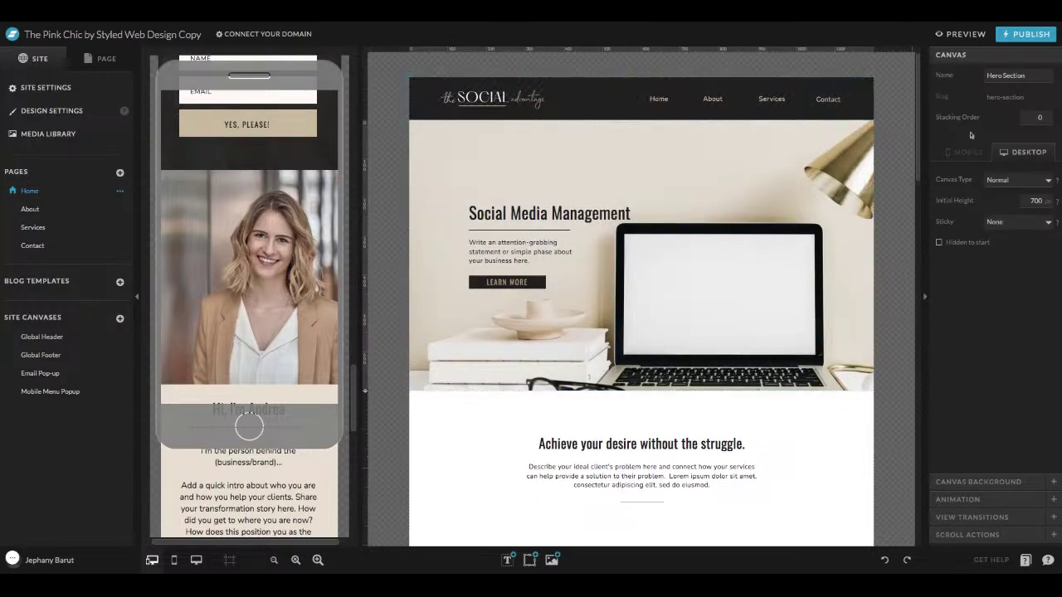
left_click(977, 484)
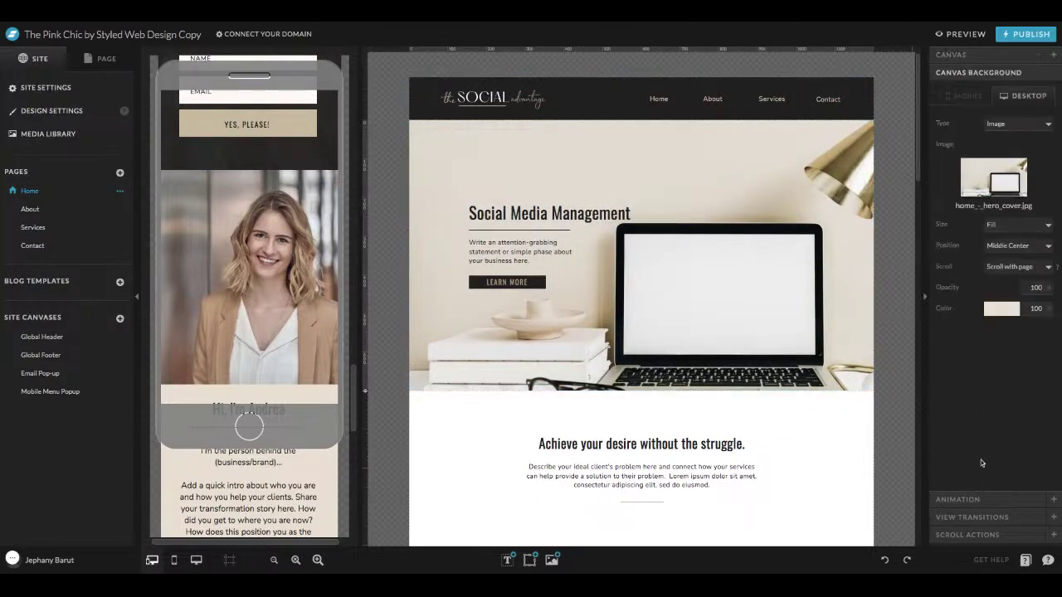
left_click(960, 499)
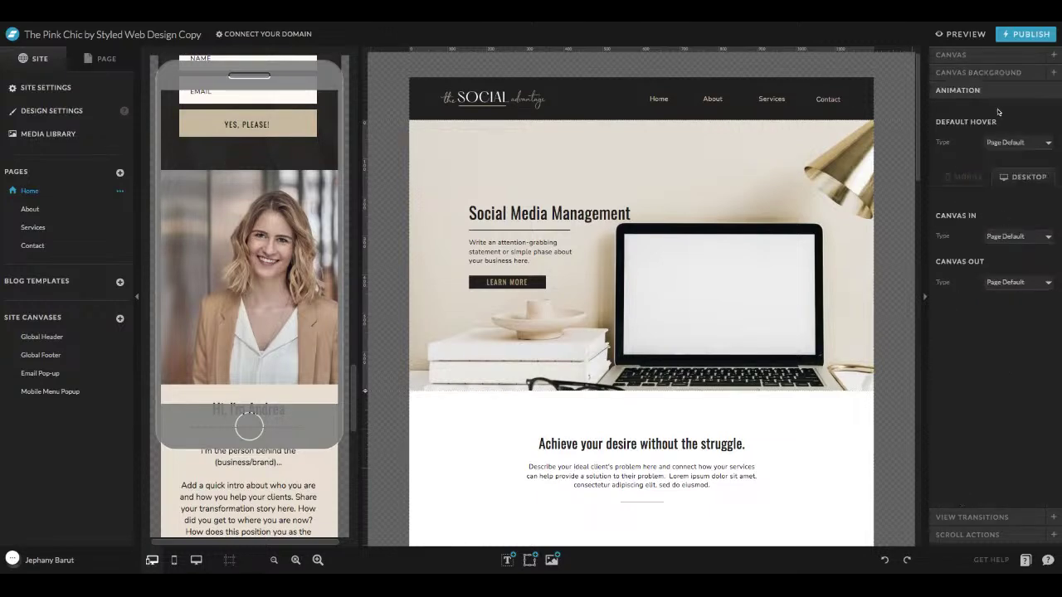
left_click(974, 517)
left_click(978, 535)
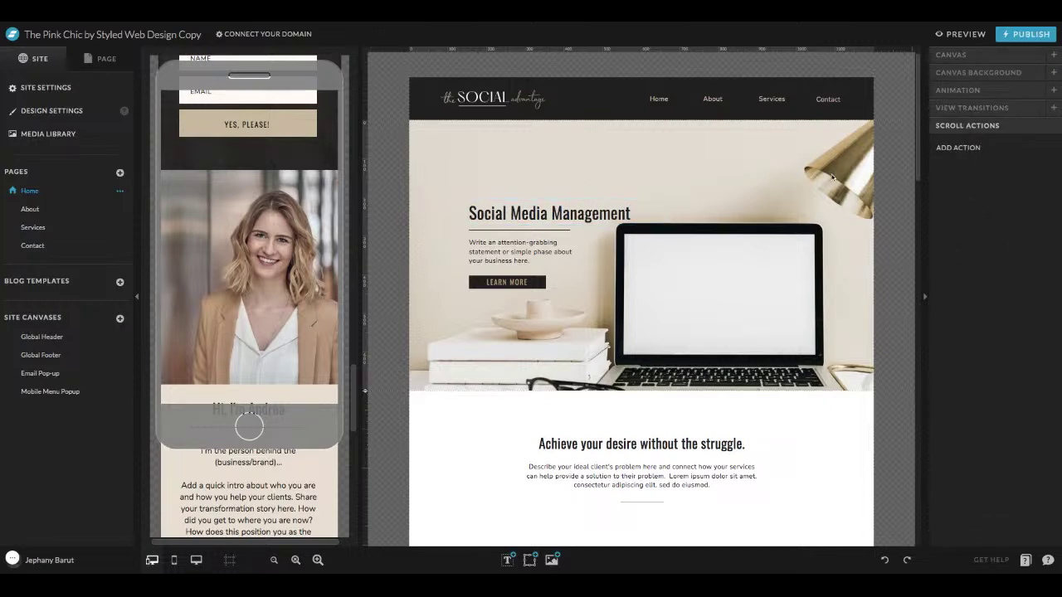
- View the desktop background color choices for the "Achieve your desire without the struggle." section without changing the color
scroll(742, 164, "down", 3)
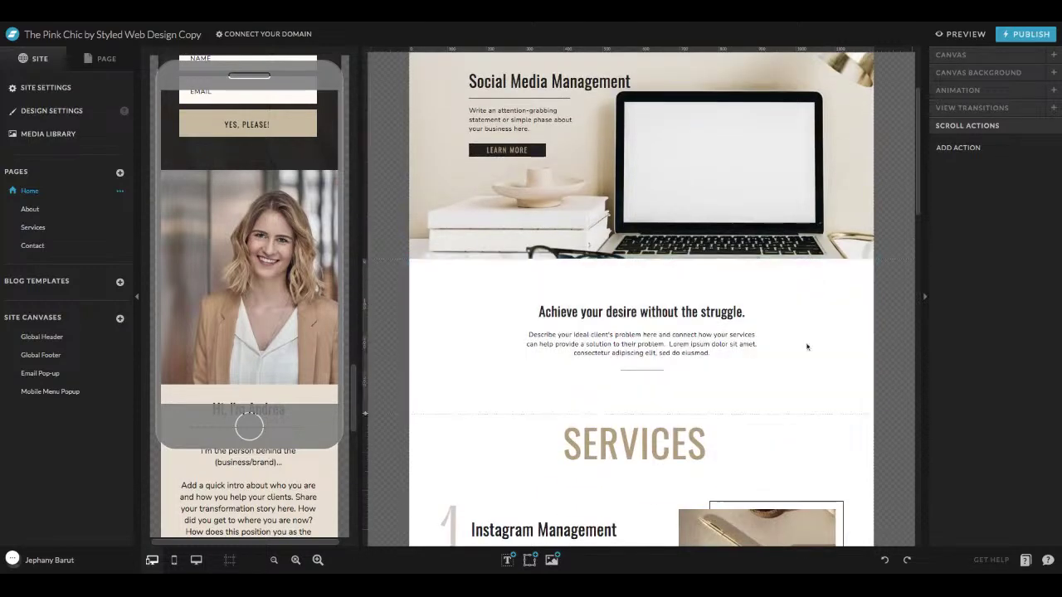
left_click(998, 74)
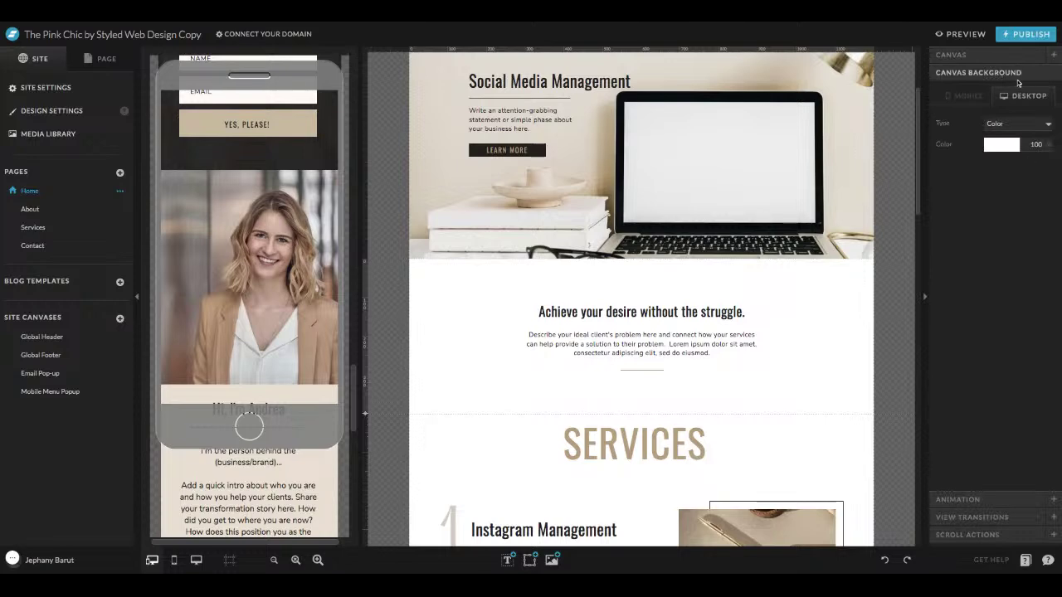
left_click(1002, 146)
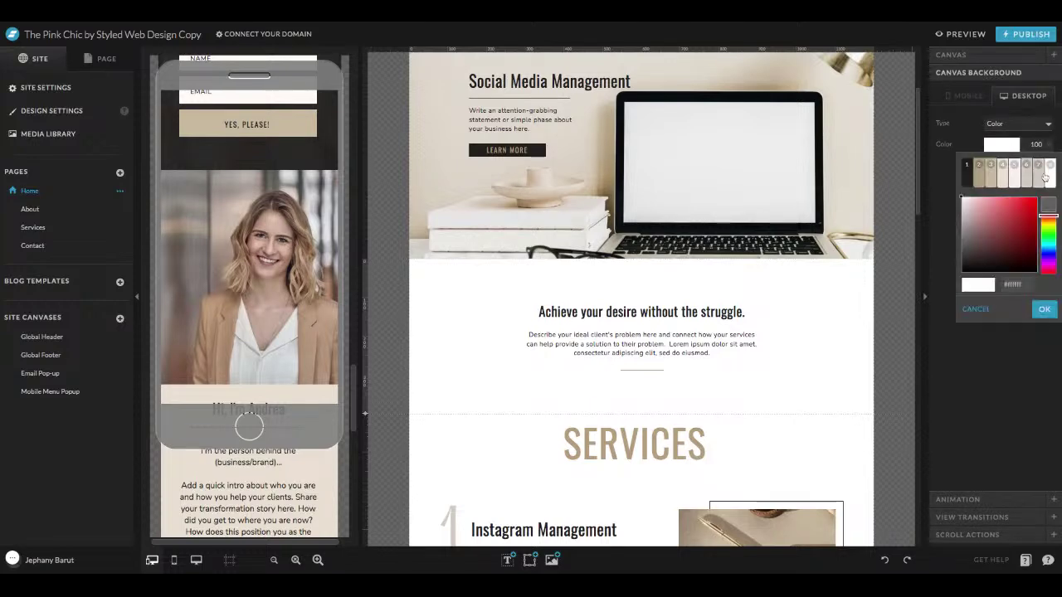
left_click(938, 179)
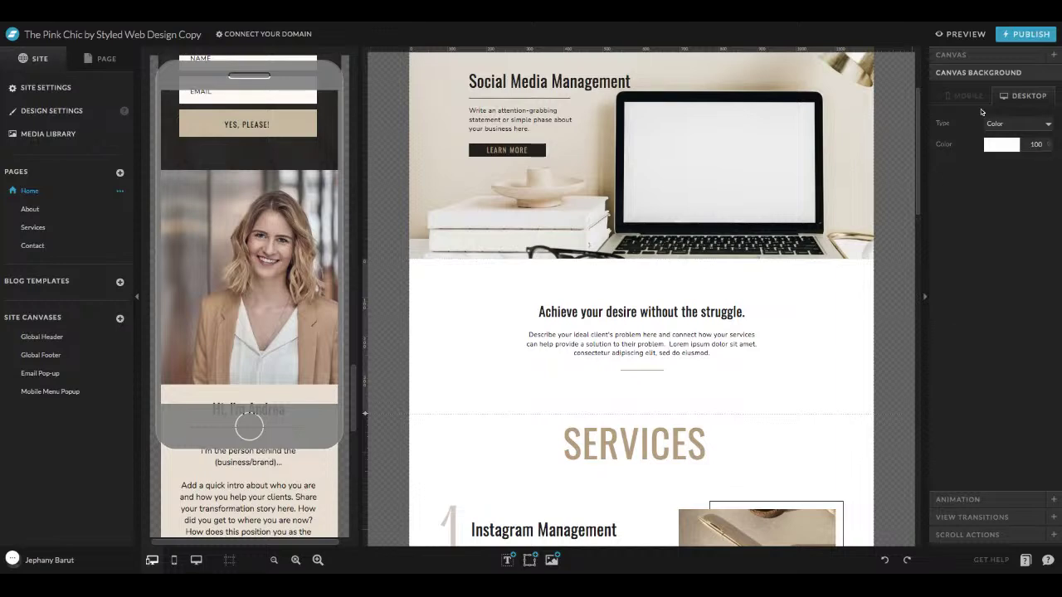
- View the same section's mobile background settings and look through the Home page's mobile layout
left_click(965, 96)
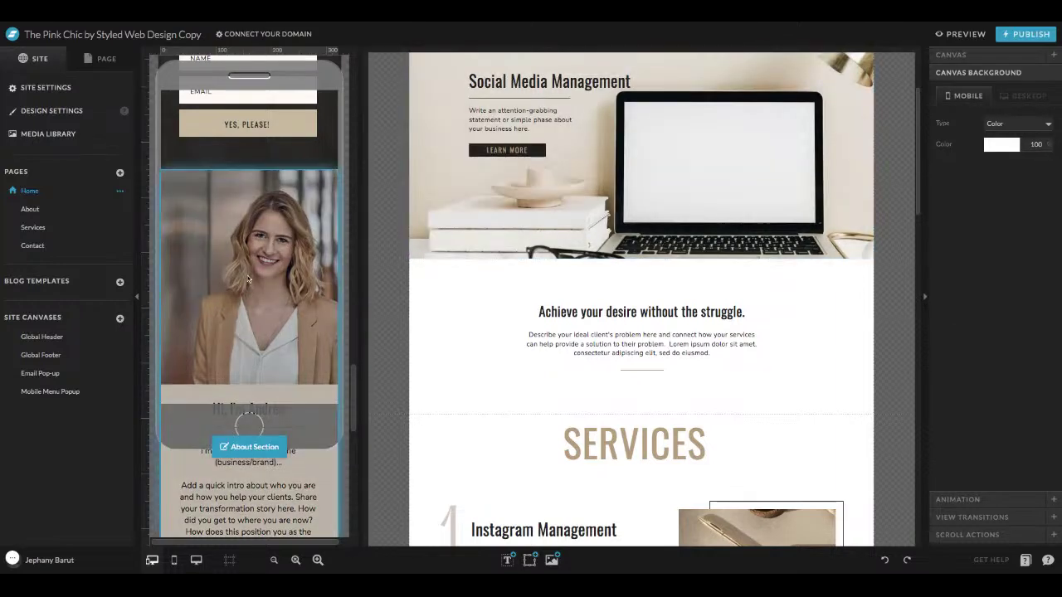
scroll(253, 277, "up", 4)
scroll(253, 275, "up", 5)
scroll(253, 275, "down", 2)
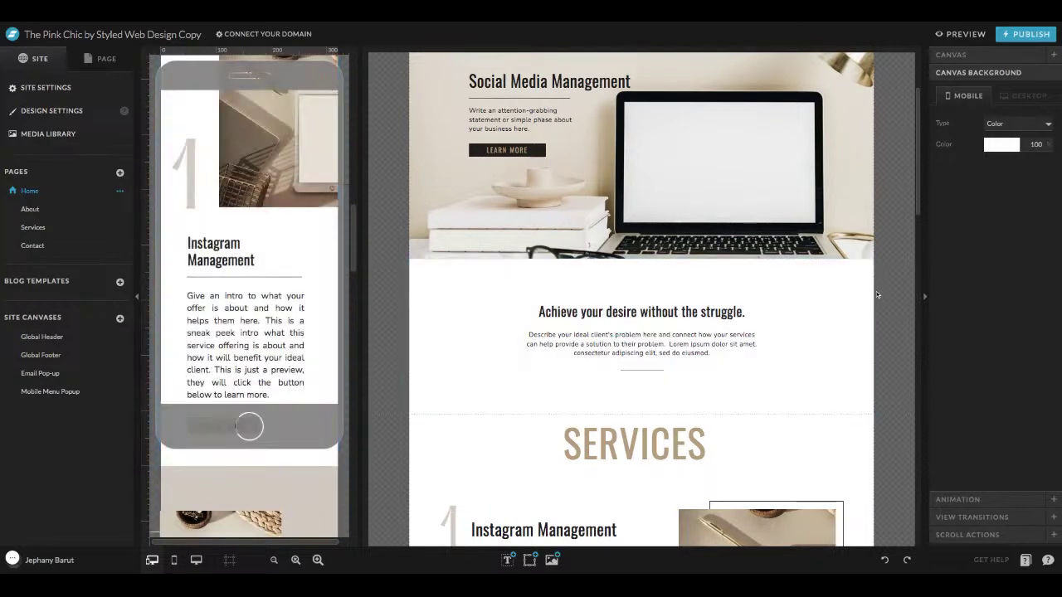
- View the Home page in the mobile-only and desktop-only layouts, and return to showing both layouts side by side
left_click(175, 562)
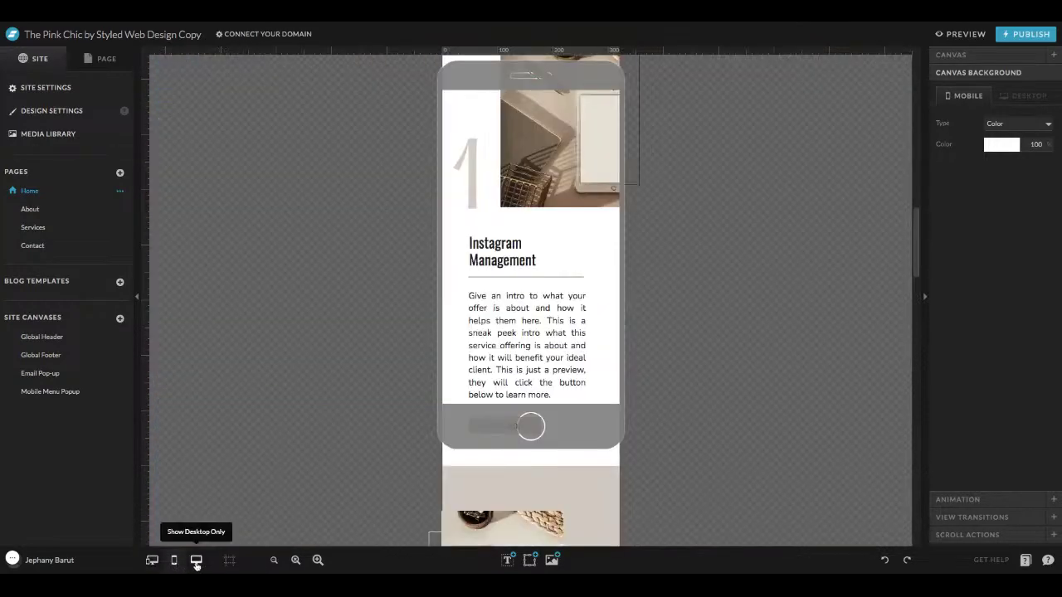
left_click(195, 562)
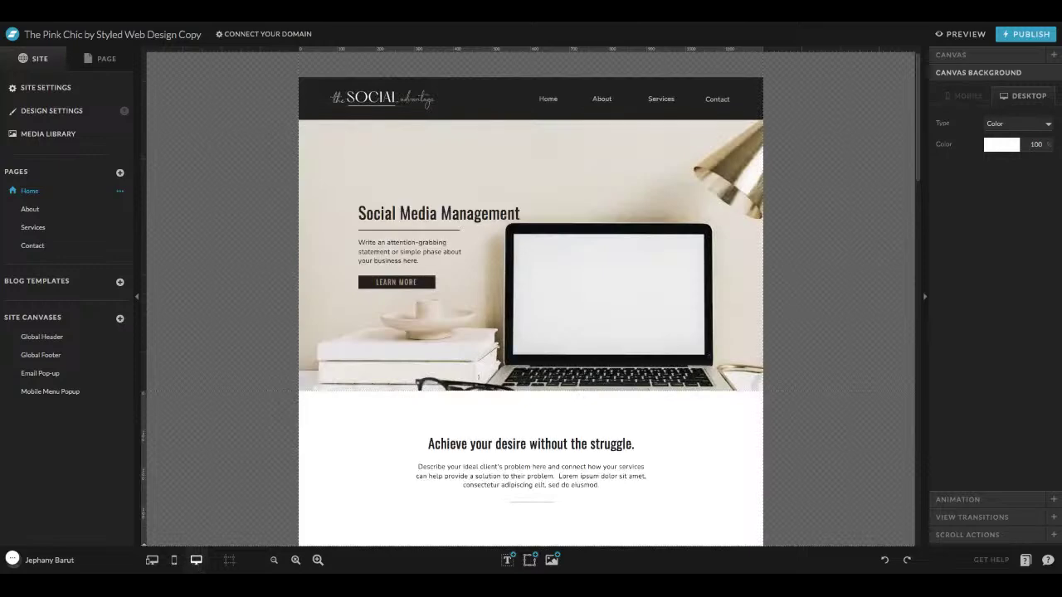
left_click(174, 561)
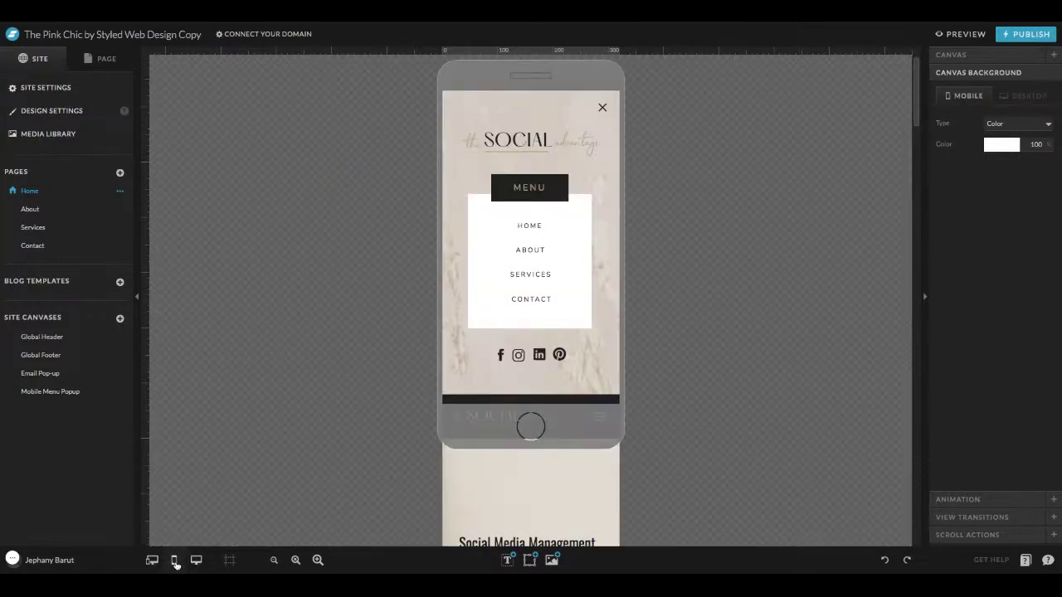
left_click(152, 561)
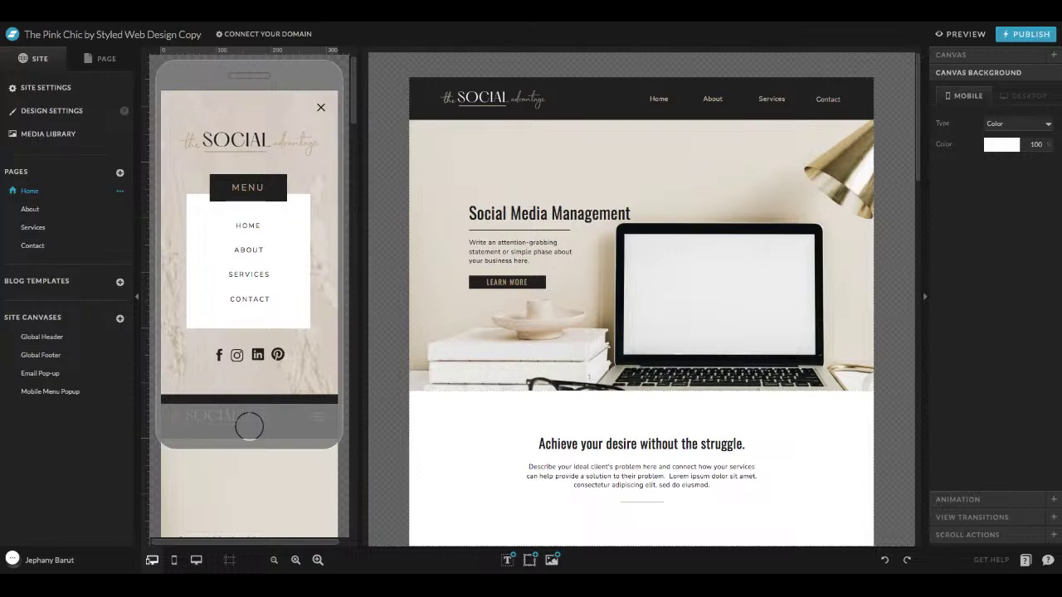
left_click(750, 214)
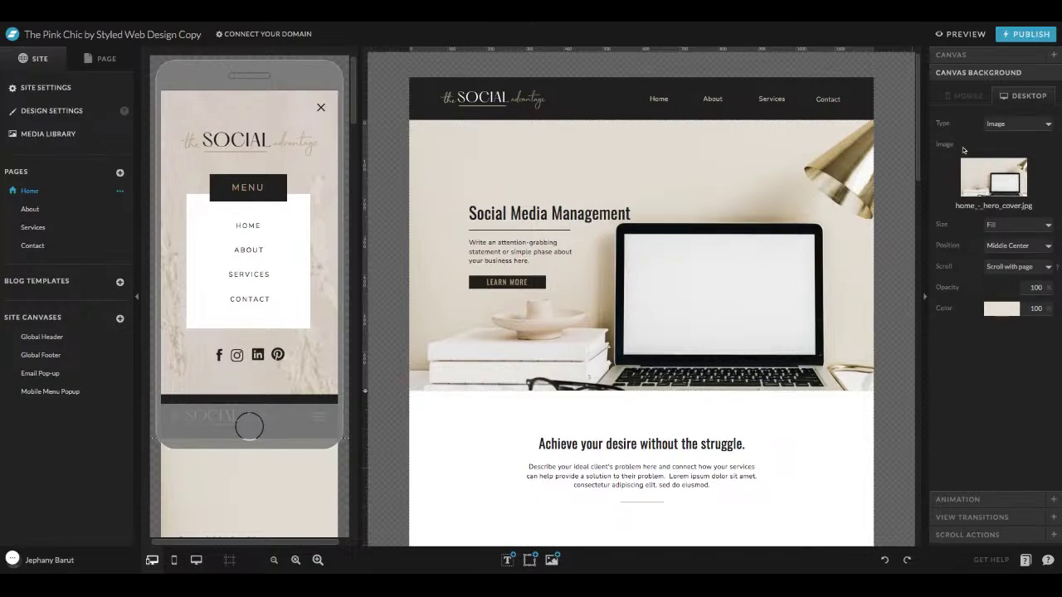
left_click(975, 57)
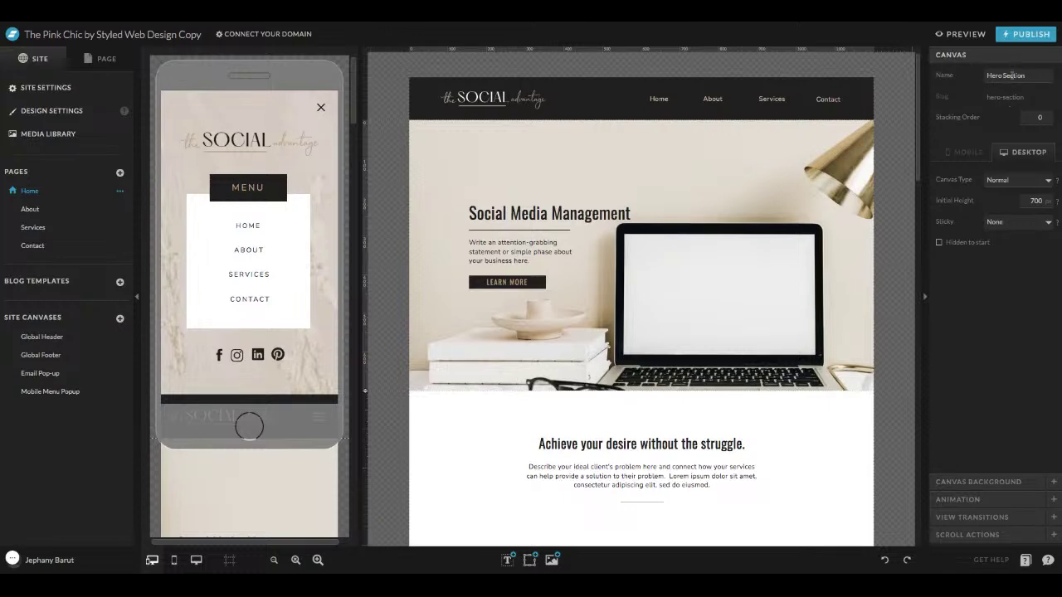
left_click(996, 79)
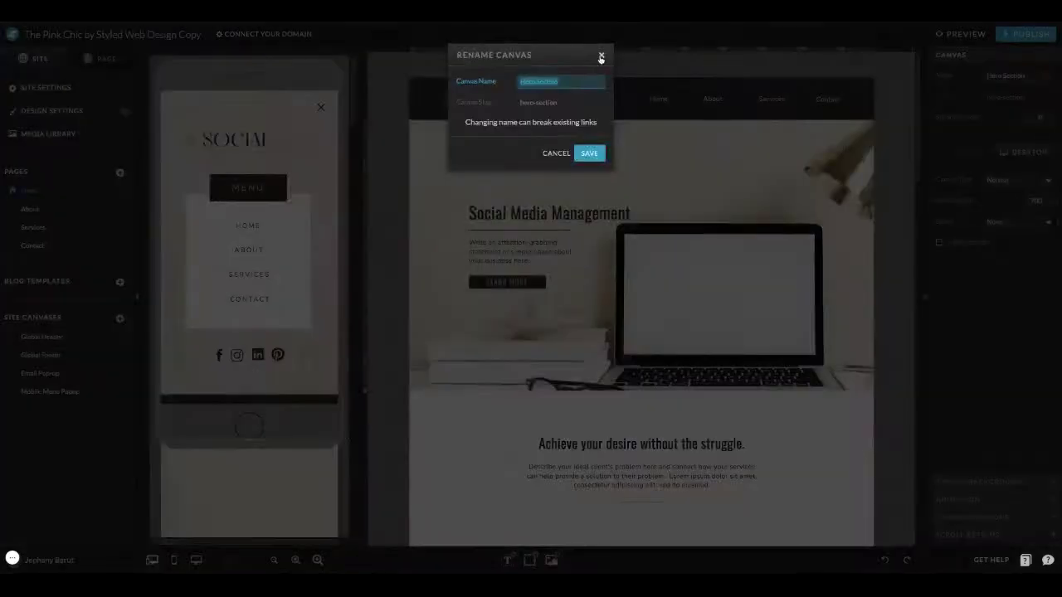
left_click(600, 57)
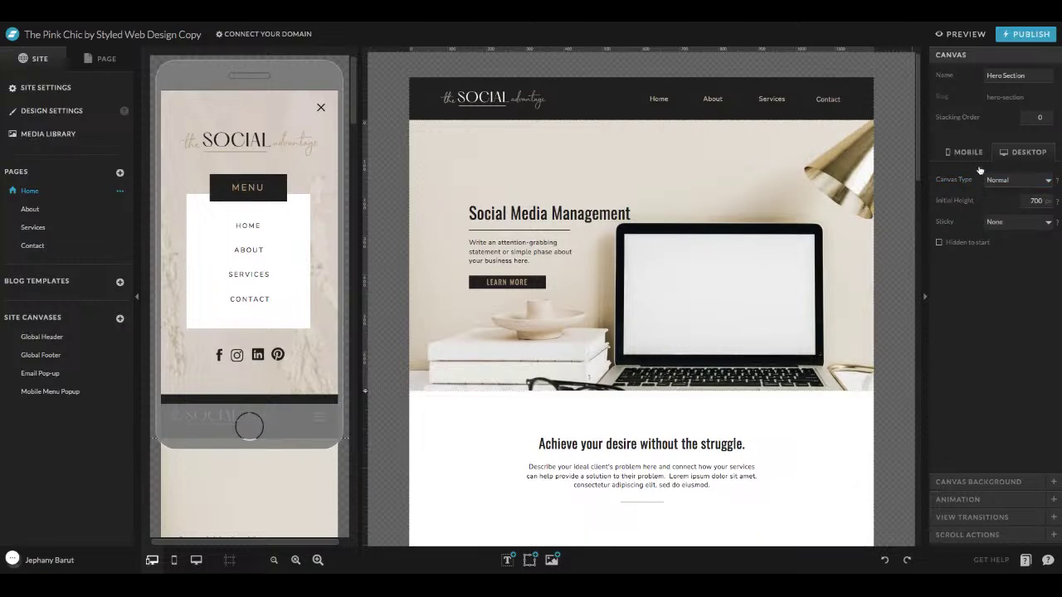
double_click(1035, 200)
left_click(875, 199)
- Compare the Hero Section's Normal and Window Height desktop canvas types in the site preview, and restore the Normal type
left_click(954, 37)
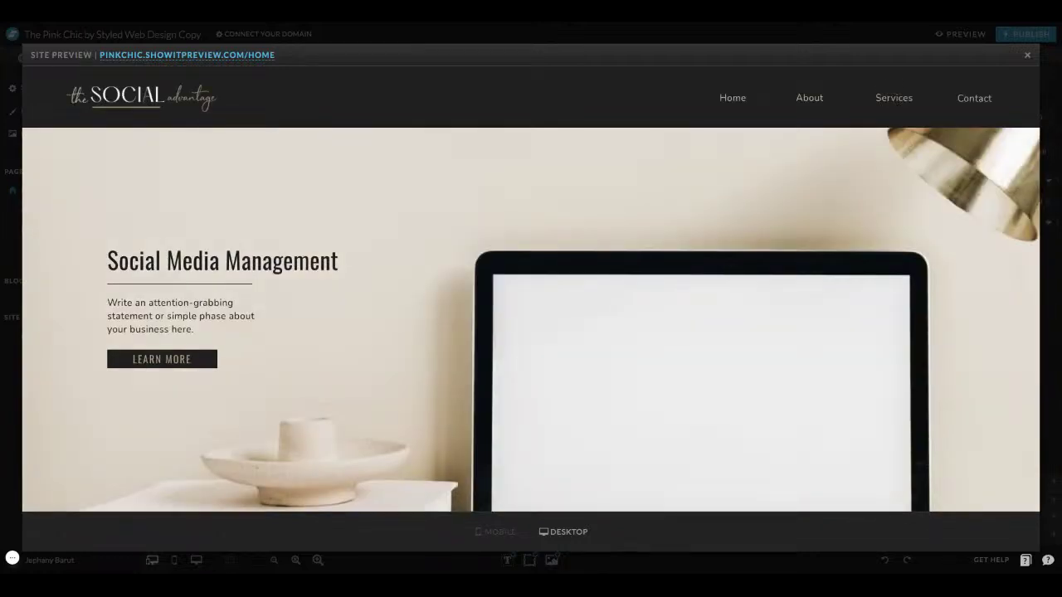
left_click(1027, 55)
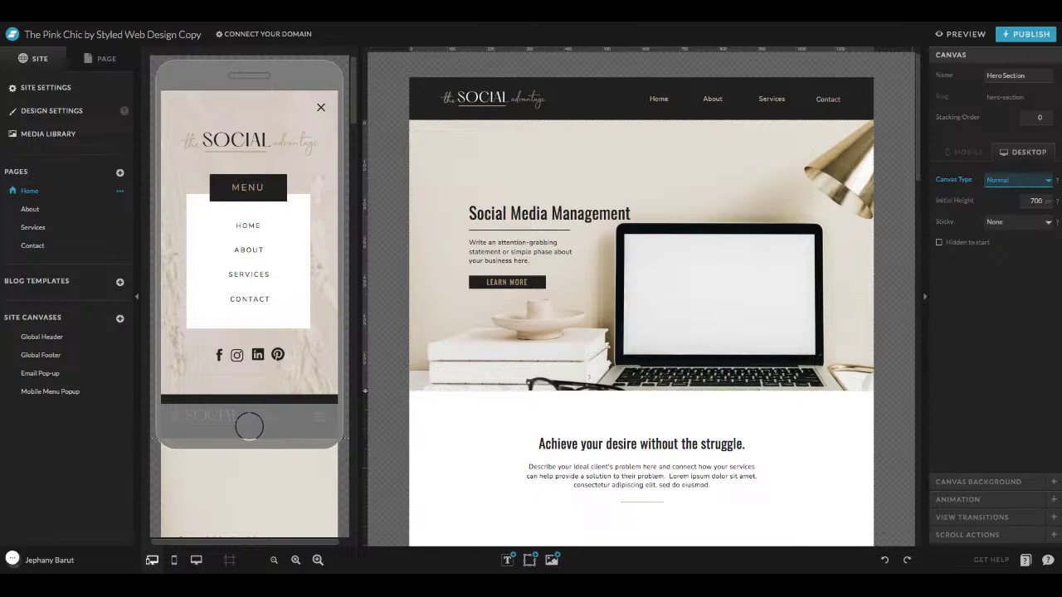
key("Down")
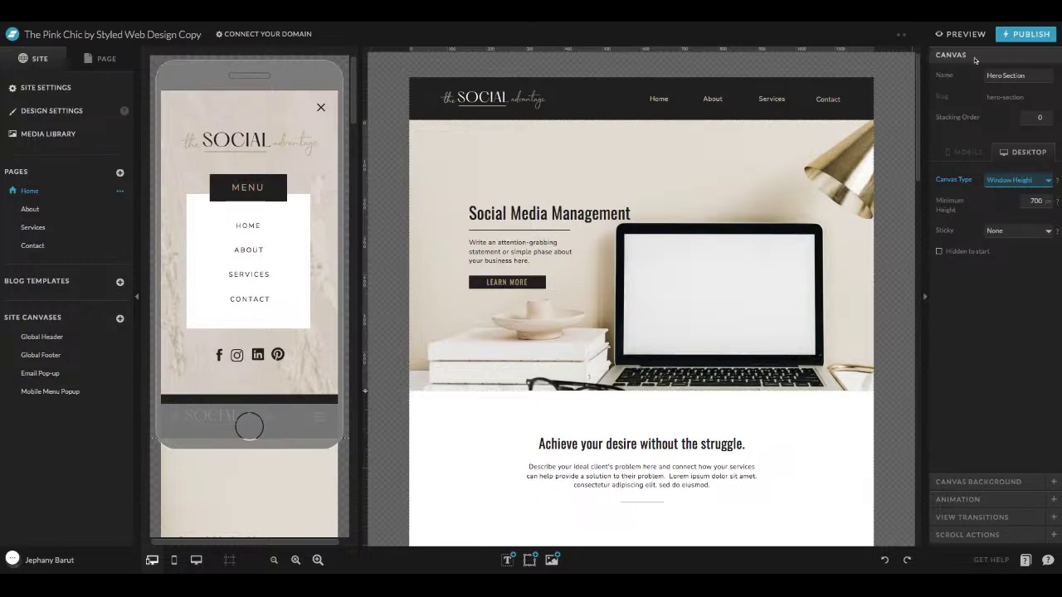
left_click(953, 36)
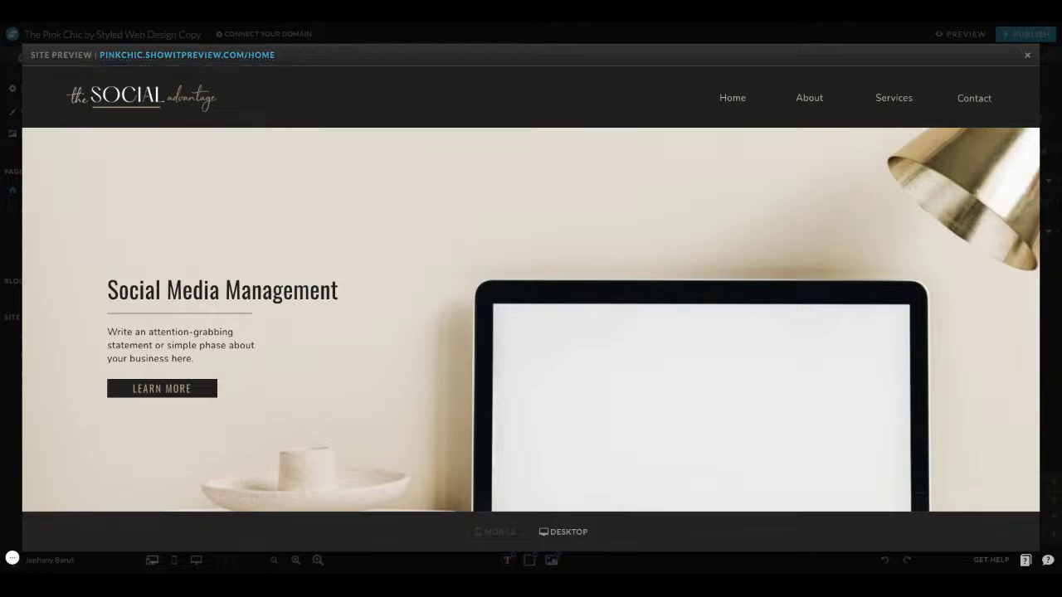
left_click(1027, 55)
left_click(1018, 182)
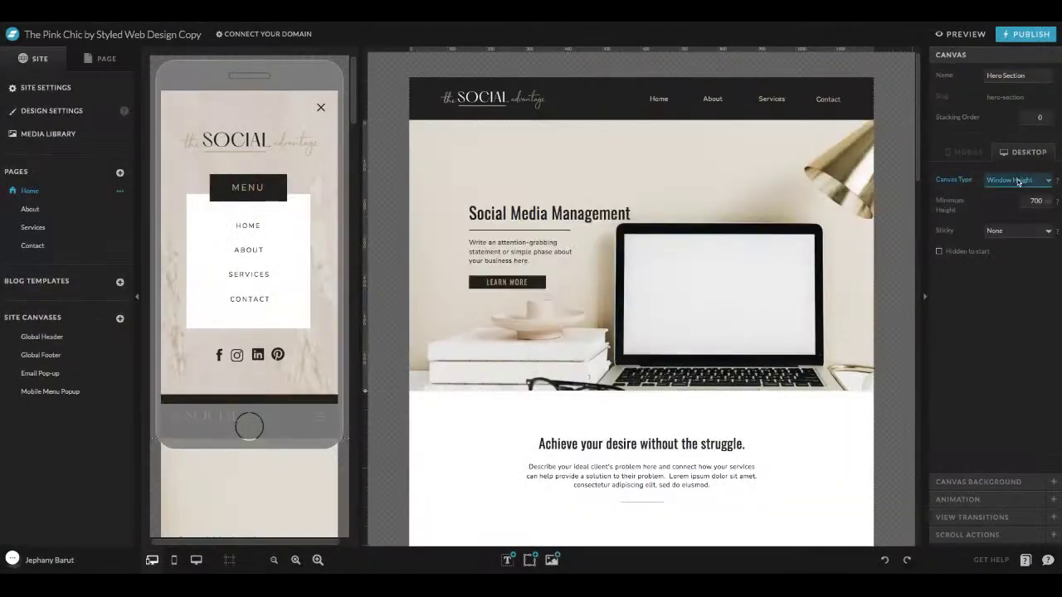
left_click(1006, 170)
left_click(1027, 271)
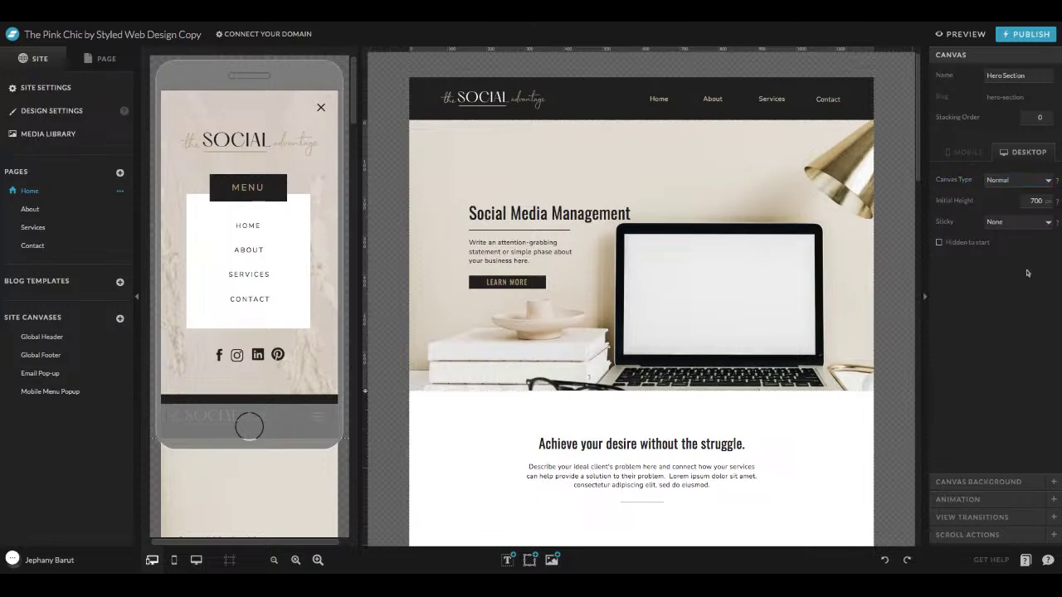
- Try centering the hero heading, divider, text and button horizontally on the canvas and within their group, and undo both alignments
scroll(876, 253, "down", 1)
scroll(876, 254, "up", 1)
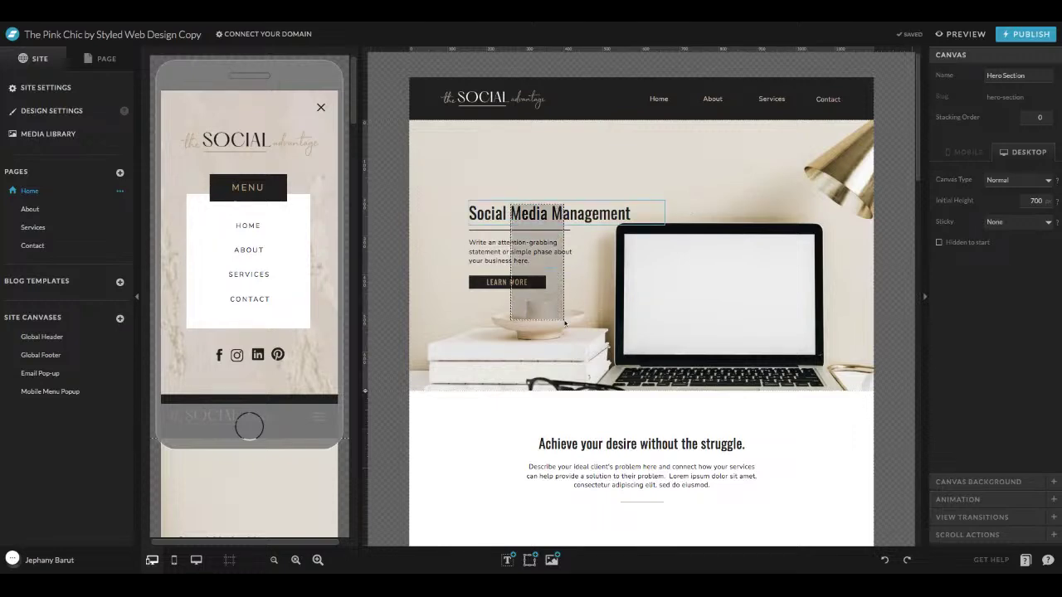
left_click(553, 214)
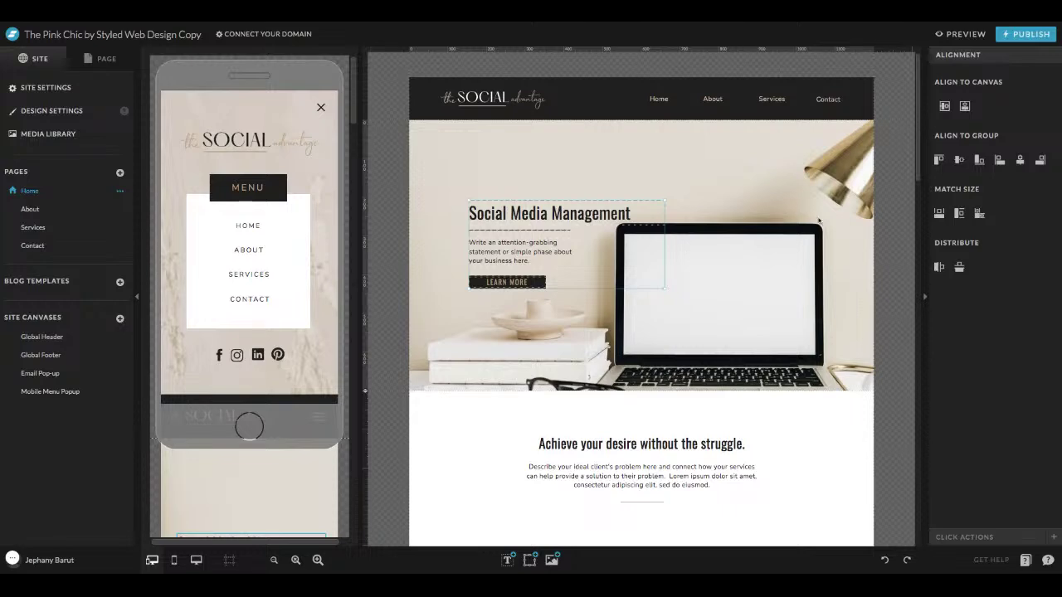
left_click(966, 108)
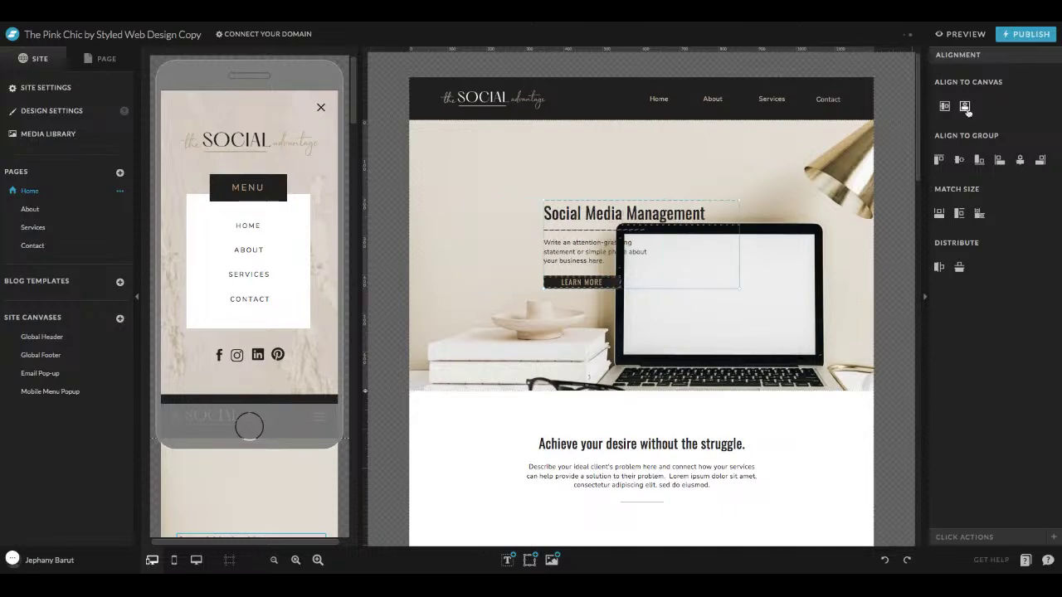
left_click(1019, 162)
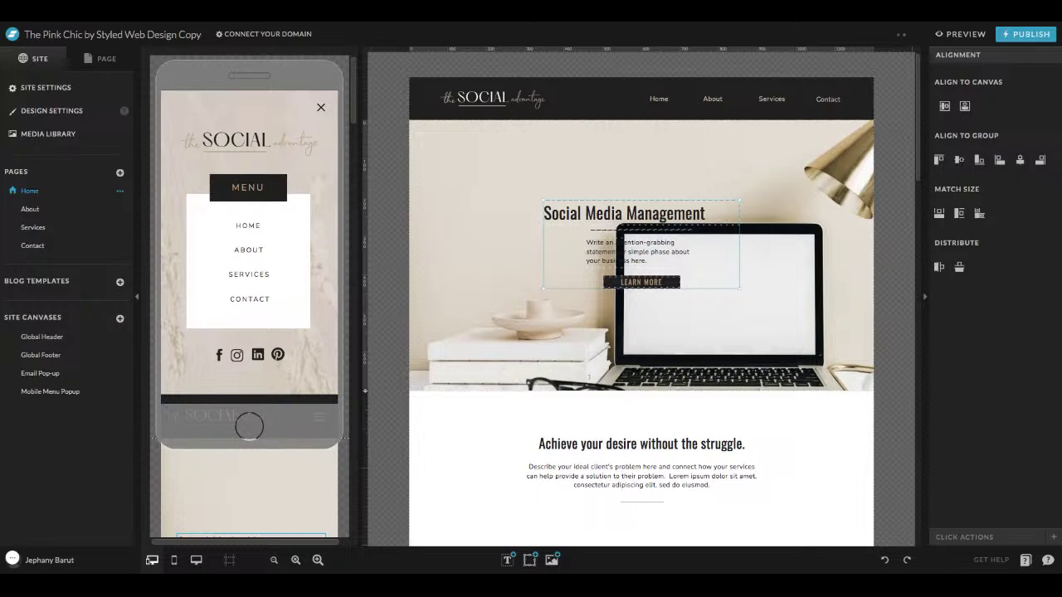
key("ctrl+z")
key("ctrl+z")
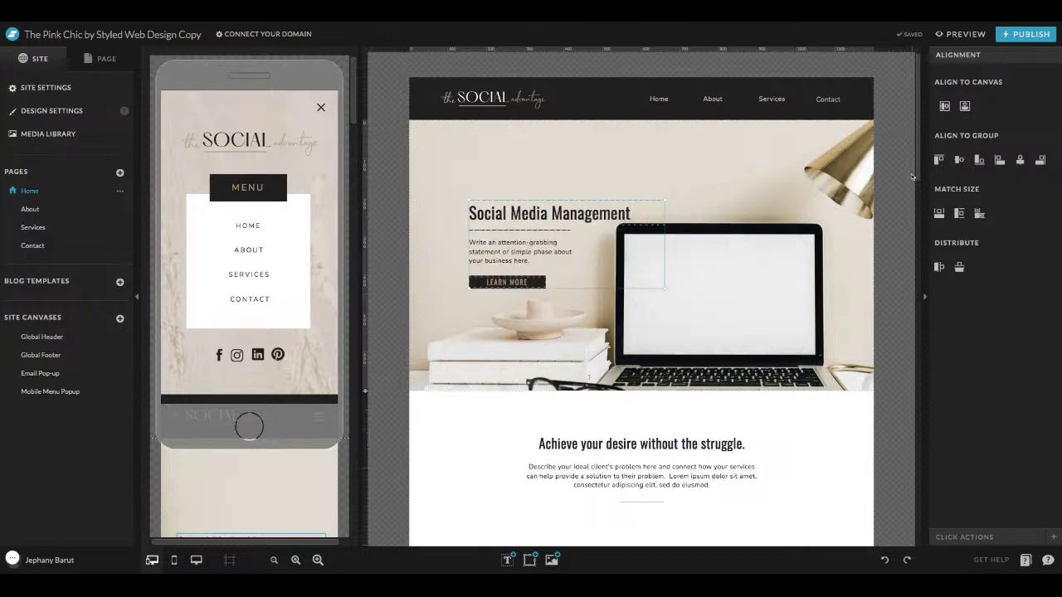
left_click(866, 184)
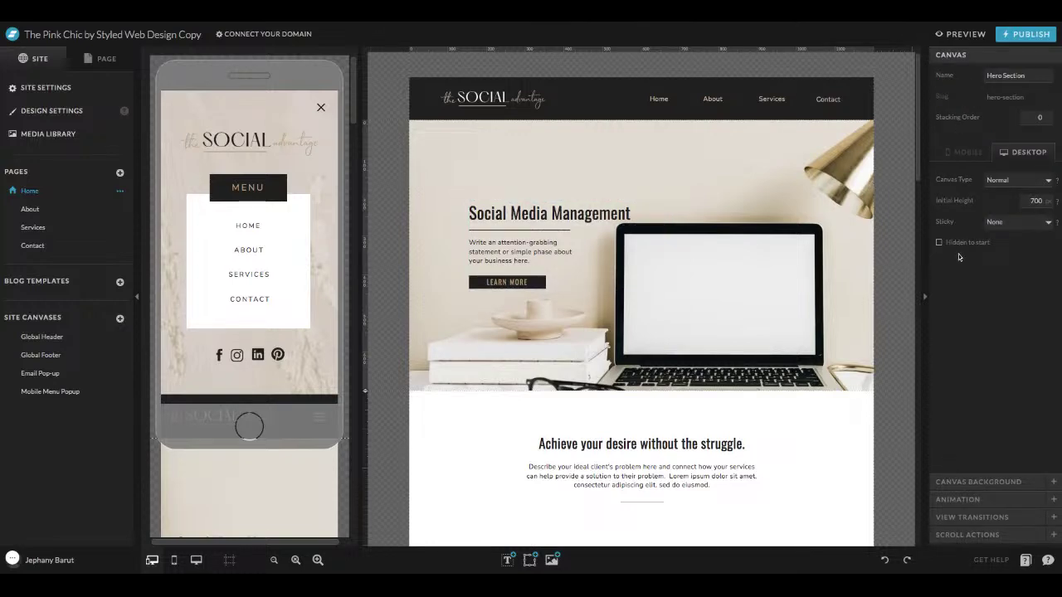
left_click(983, 482)
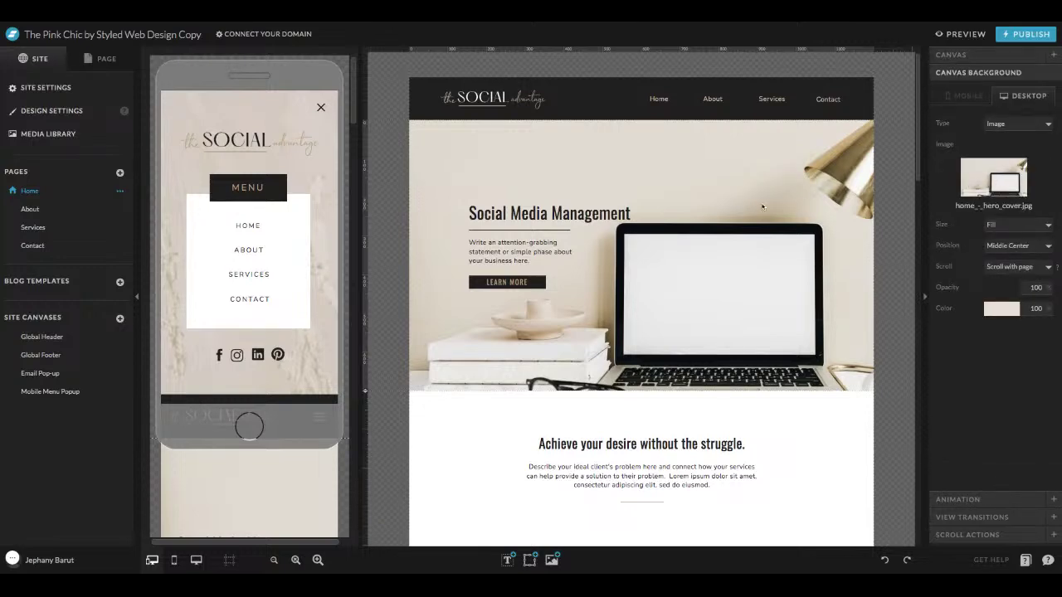
left_click(1012, 139)
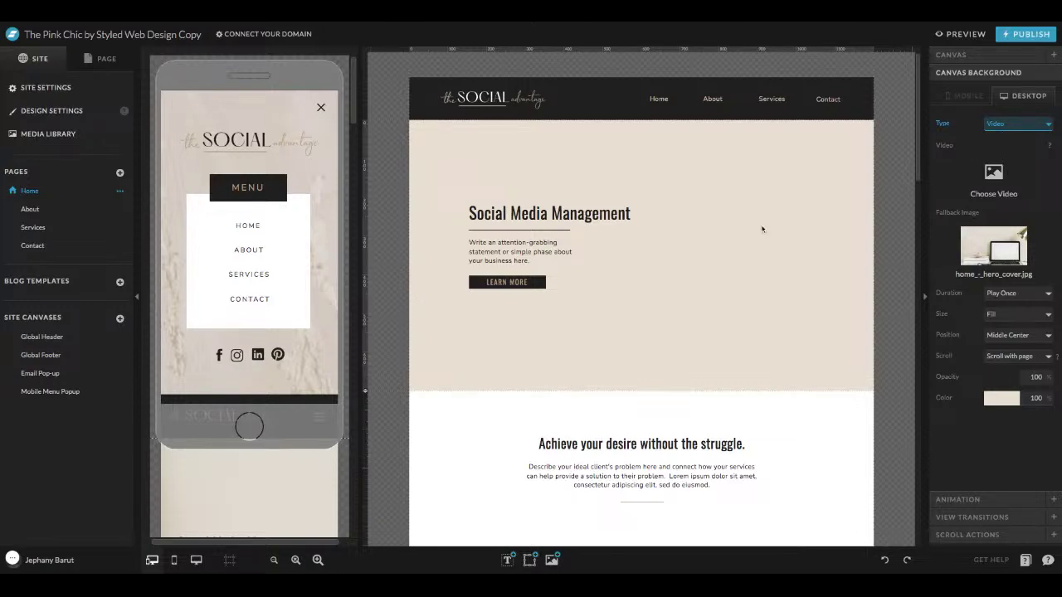
left_click(552, 561)
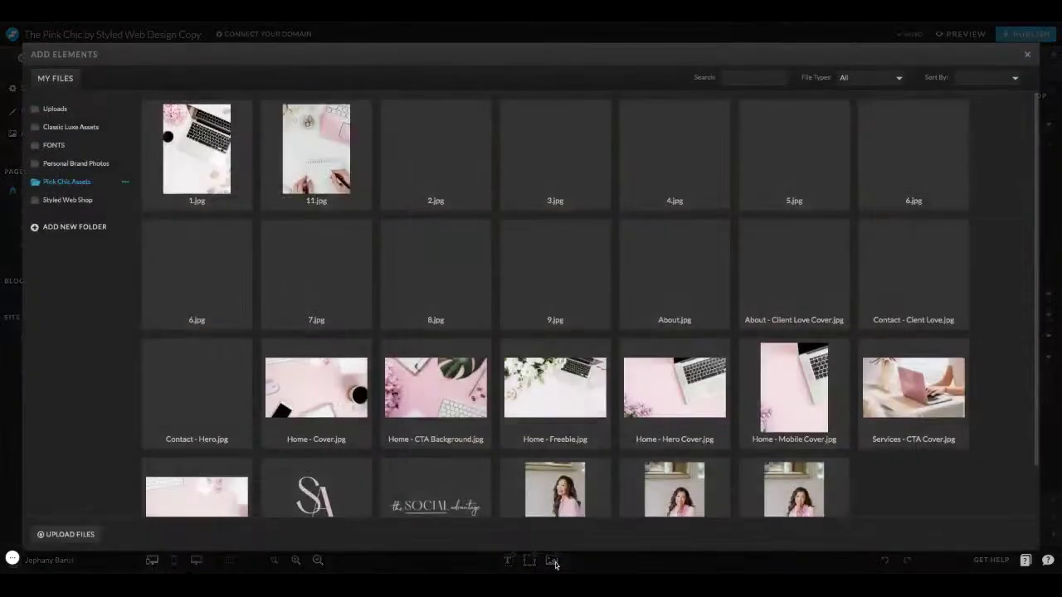
left_click(1027, 55)
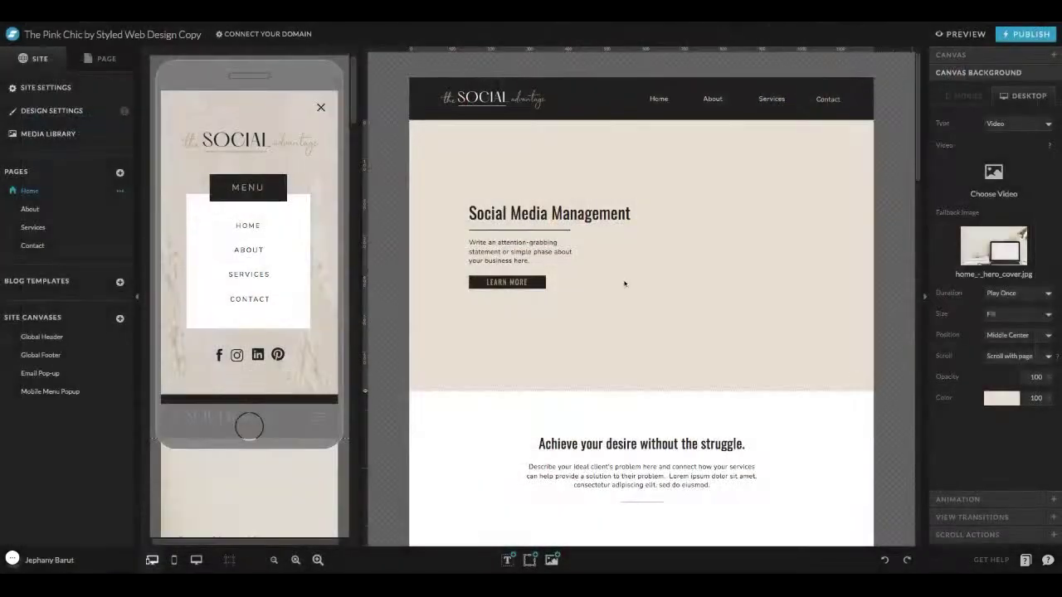
left_click(1013, 124)
left_click(1013, 105)
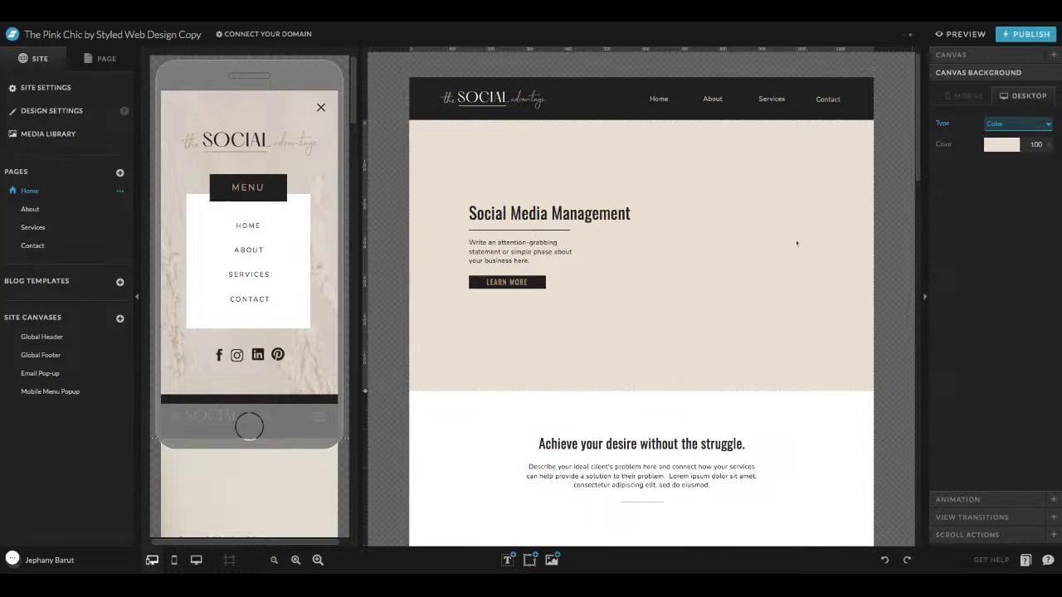
left_click(1000, 147)
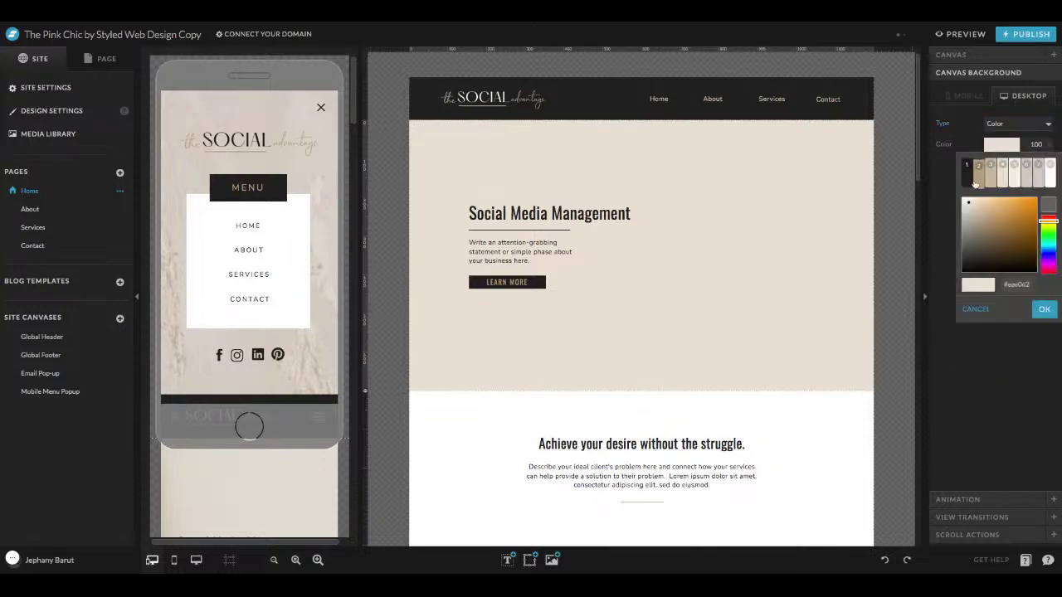
left_click(996, 124)
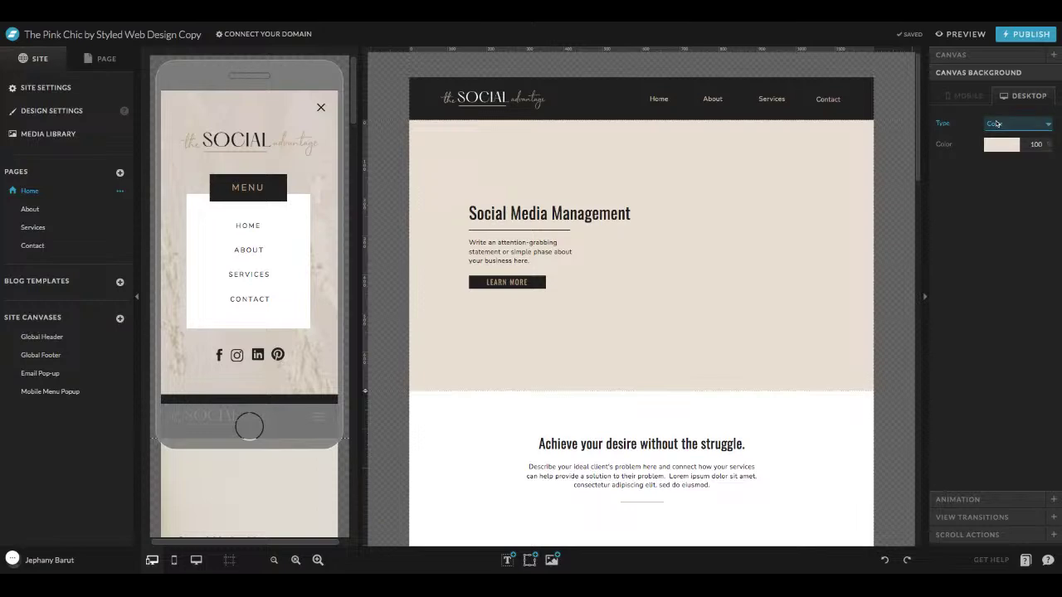
key("Up")
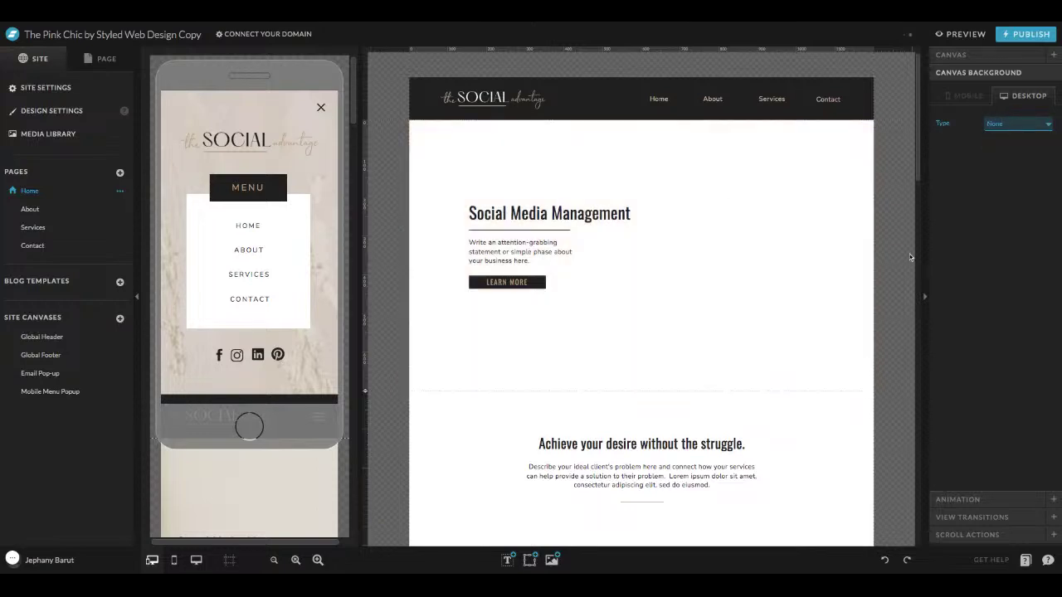
left_click(1025, 126)
left_click(1014, 143)
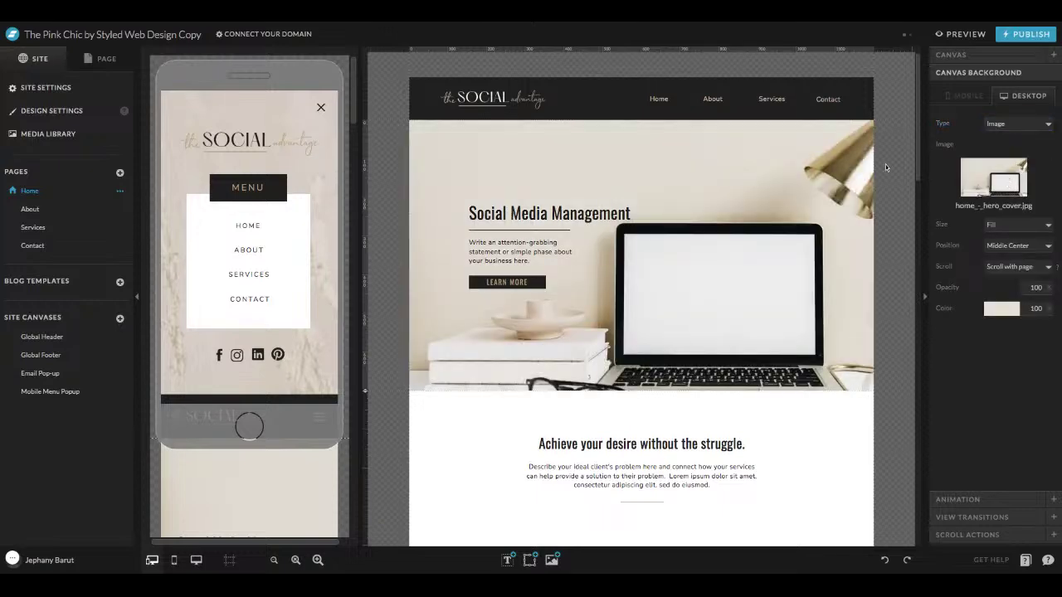
scroll(885, 165, "down", 2)
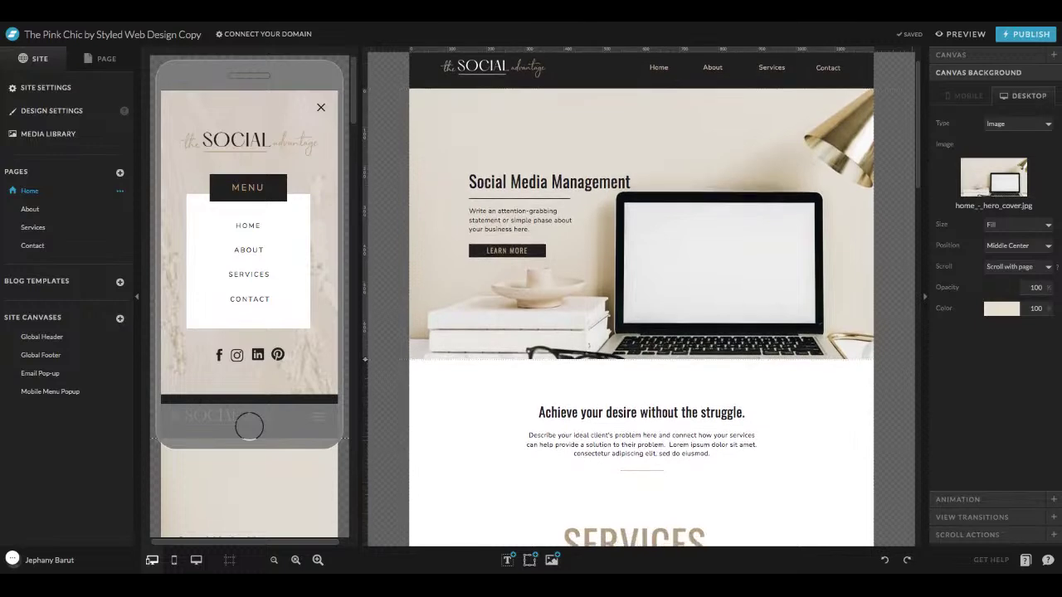
scroll(884, 164, "down", 2)
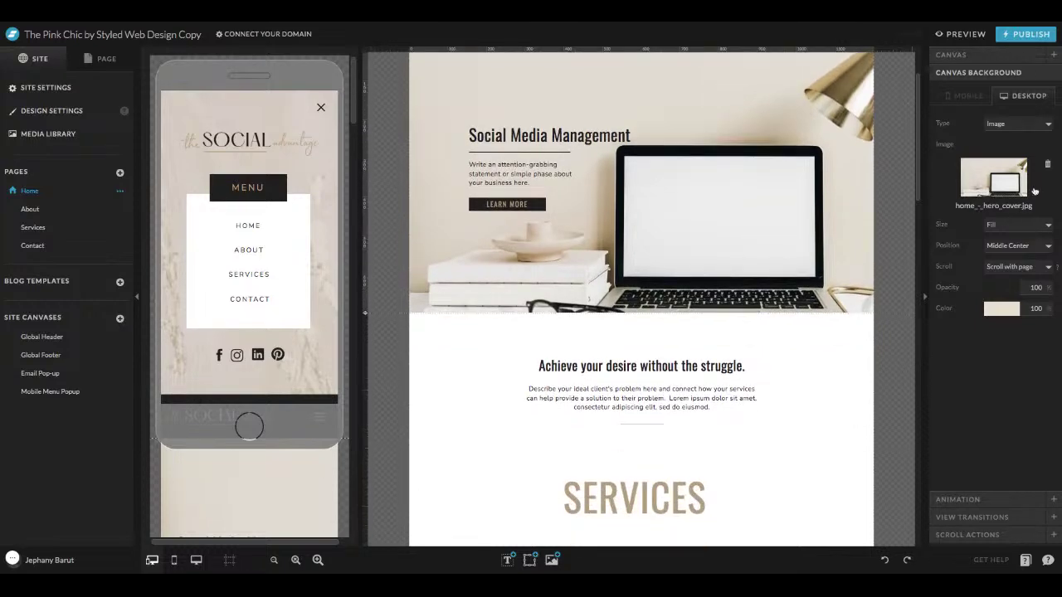
scroll(756, 211, "up", 3)
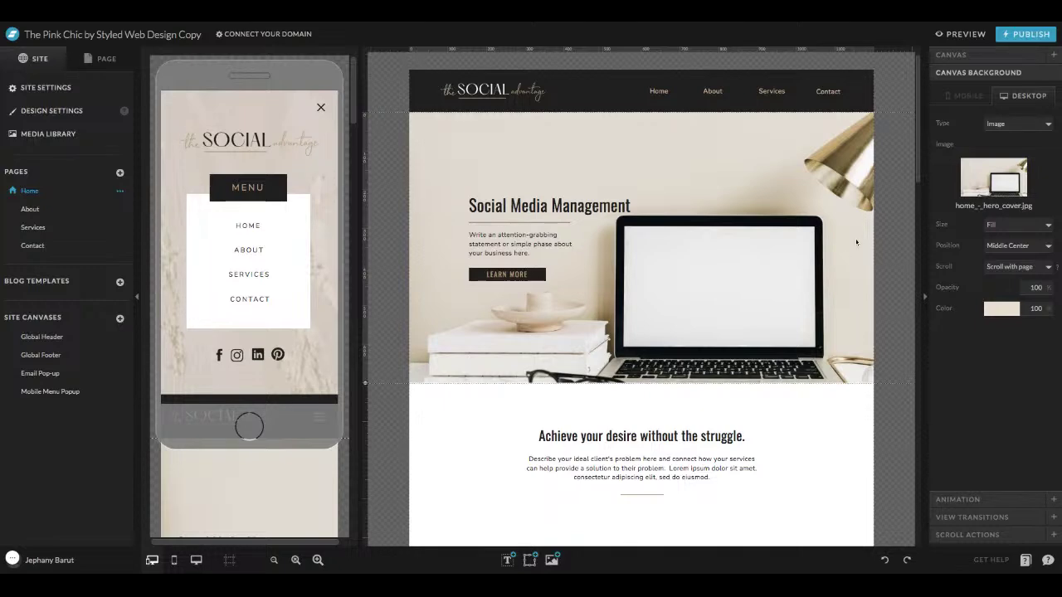
mouse_move(965, 206)
left_click(1025, 247)
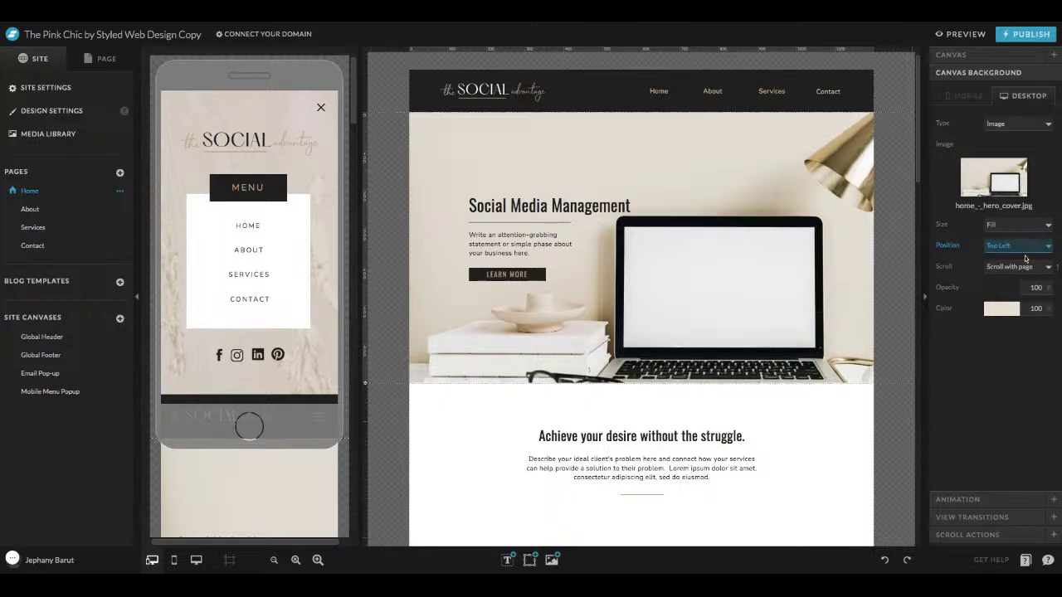
scroll(1022, 248, "down", 2)
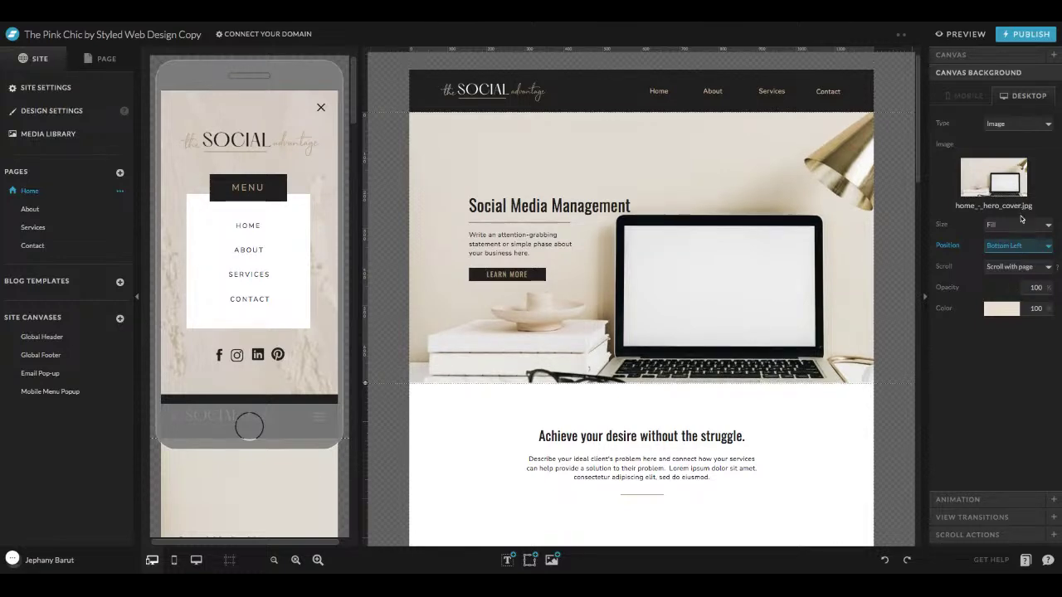
scroll(1023, 248, "up", 1)
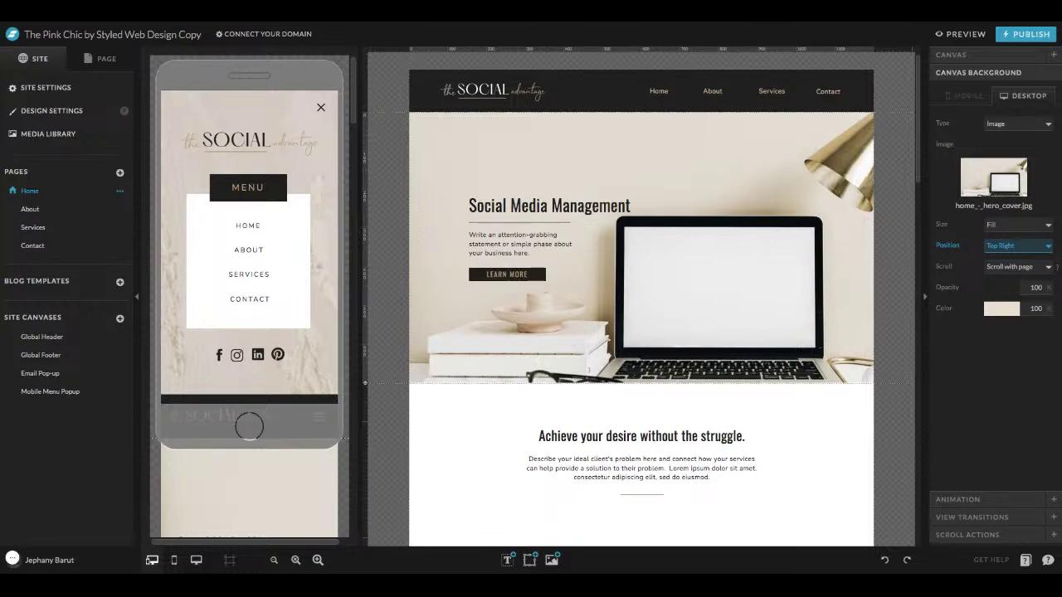
left_click(1006, 262)
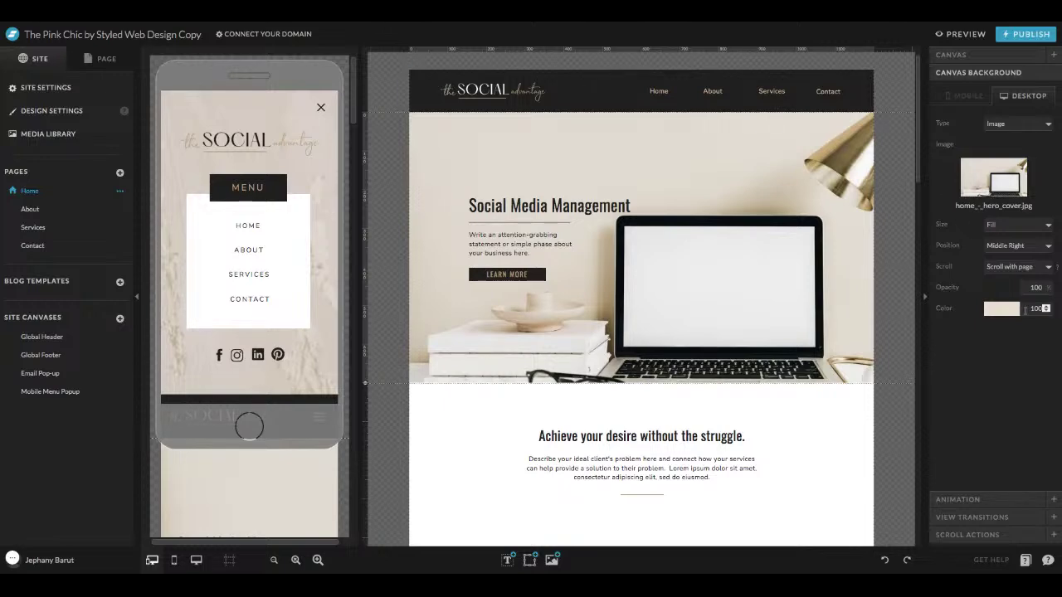
double_click(1028, 287)
type("10")
key("Return")
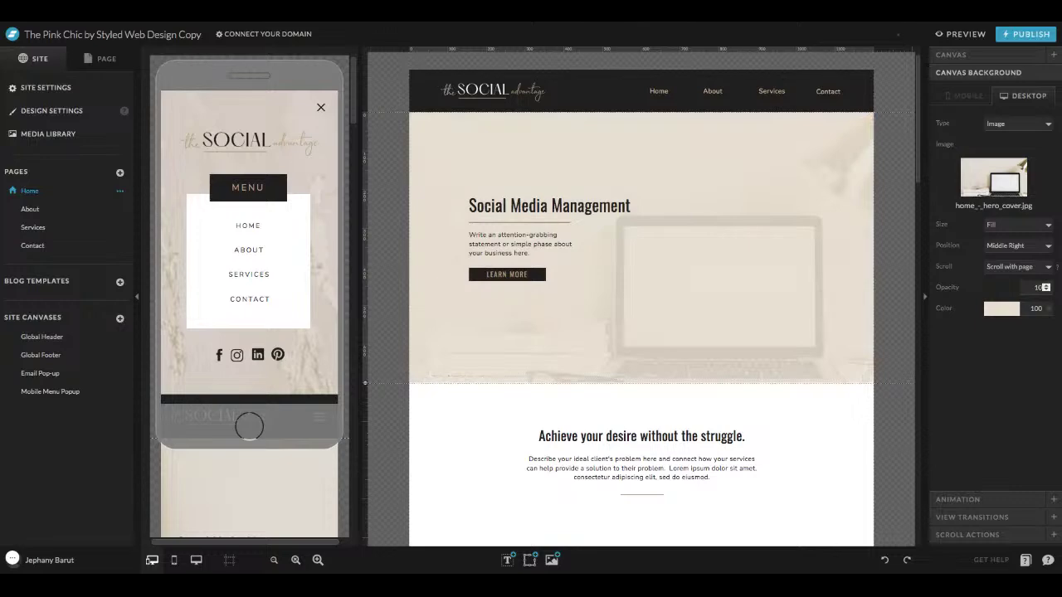
double_click(1028, 287)
type("50")
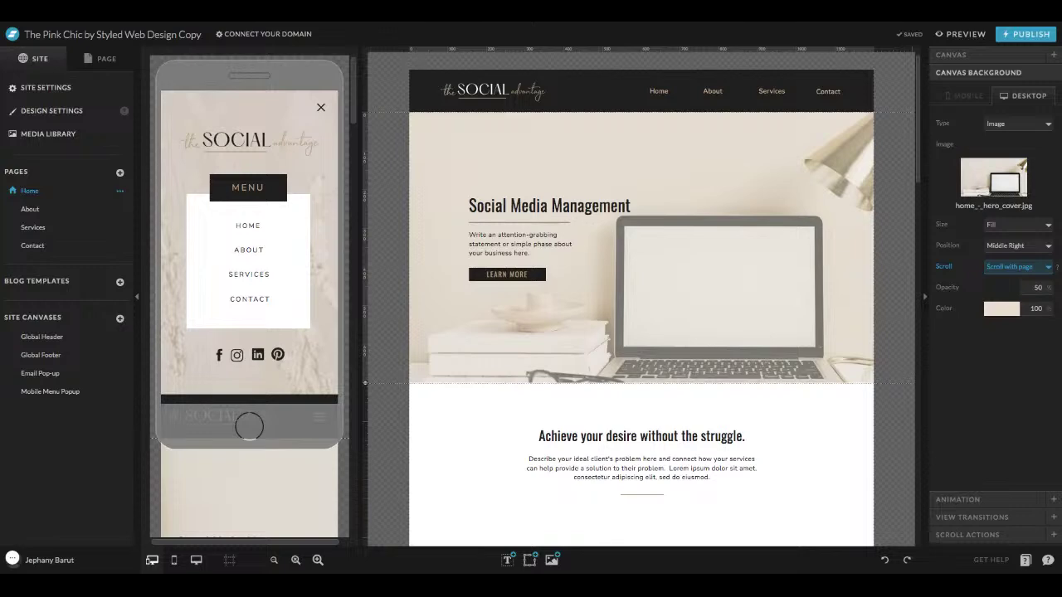
- Set the hero background image's scroll behaviour to Parallax and check it in the site preview
left_click(1005, 295)
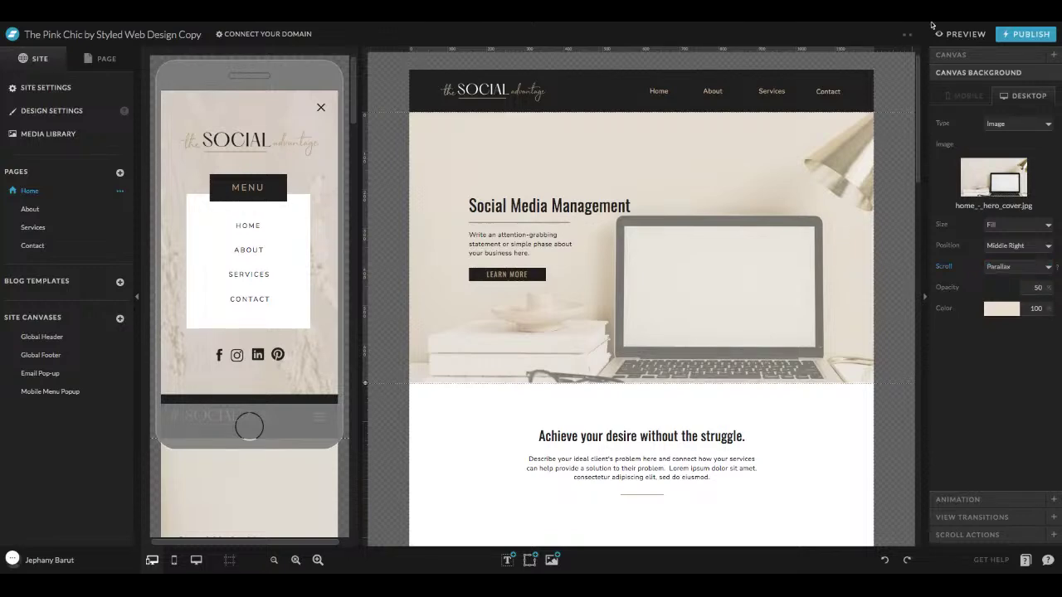
left_click(958, 34)
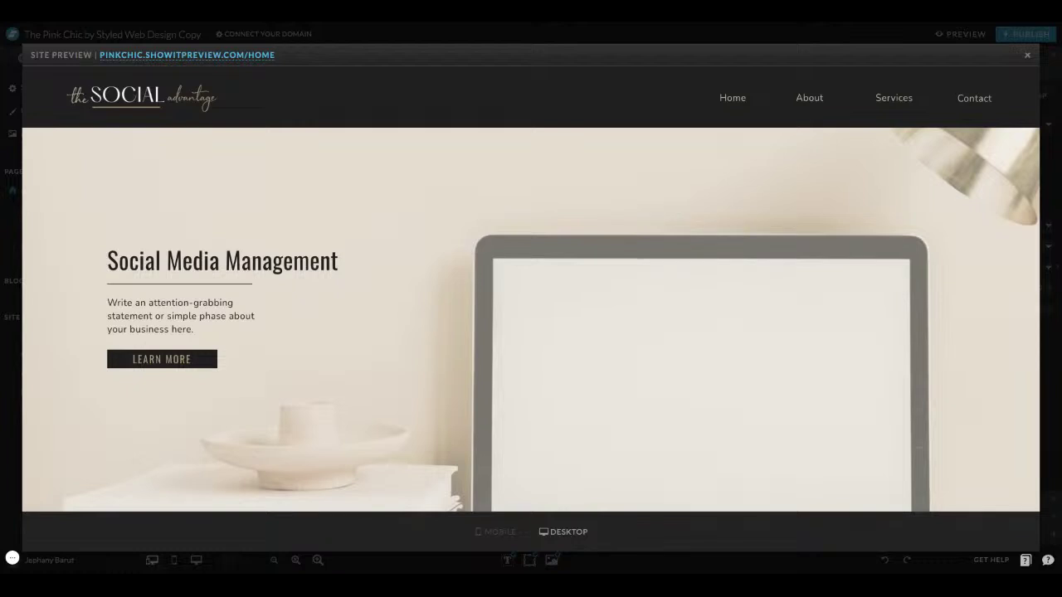
left_click(1026, 55)
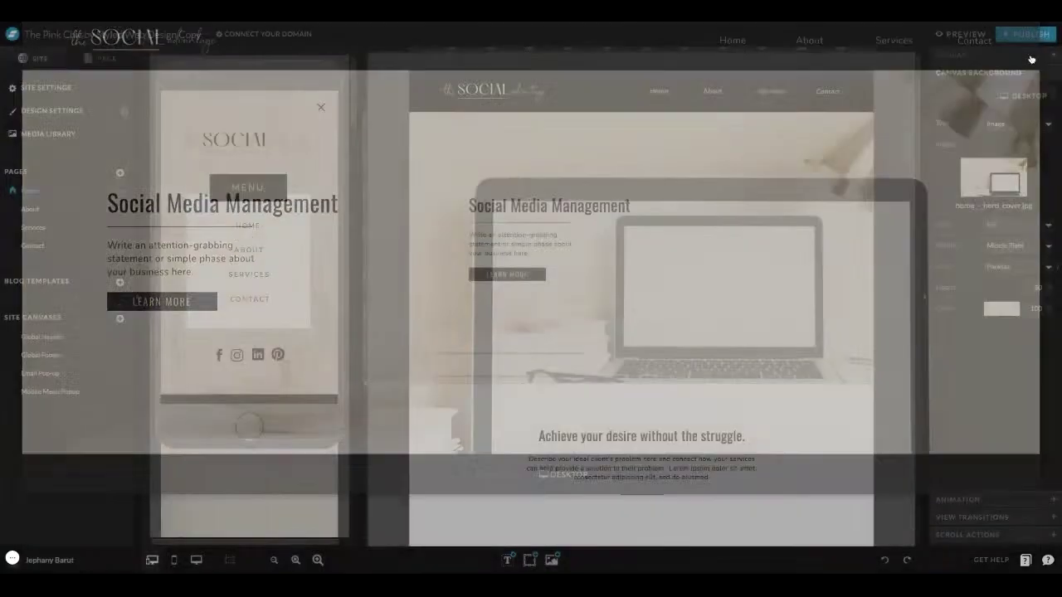
- Restore the hero background image's opacity to 100
left_click(1036, 287)
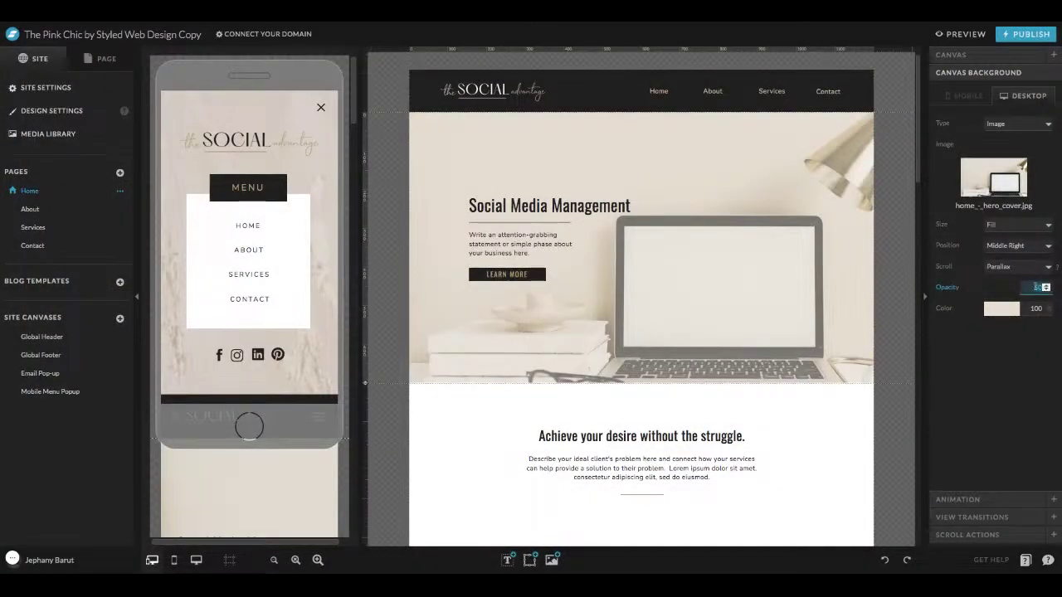
key("BackSpace")
type("100")
key("Return")
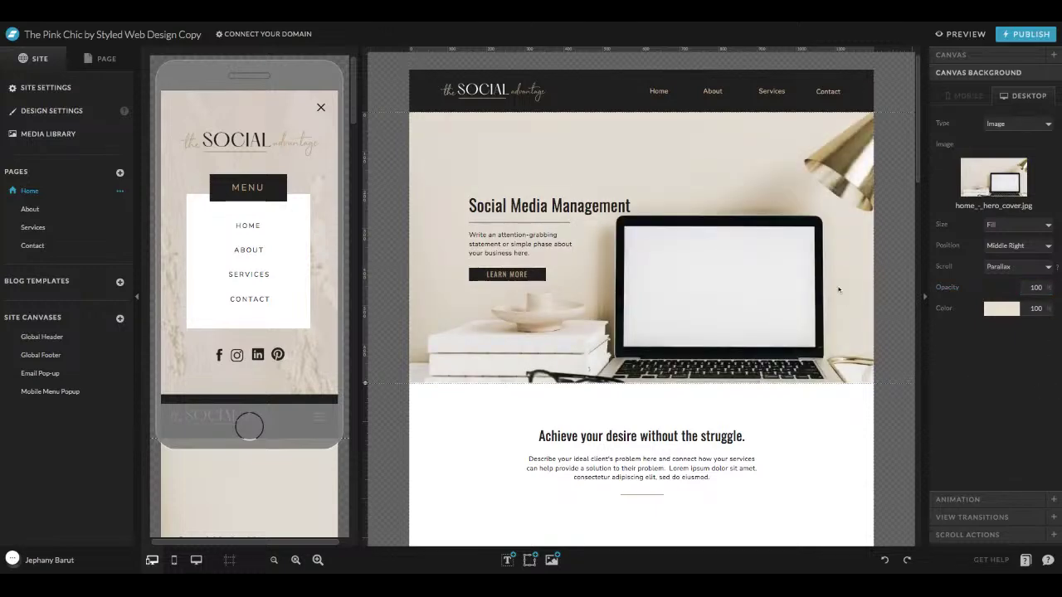
- Review the Hero Section's animation and view transition settings, and try adding a scroll action and remove it
left_click(967, 499)
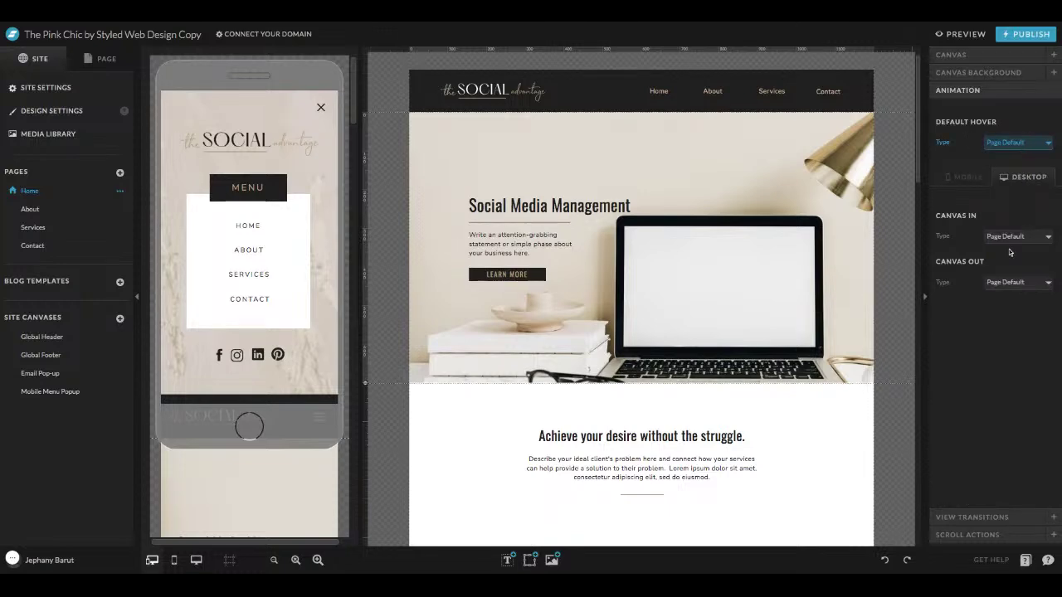
left_click(970, 518)
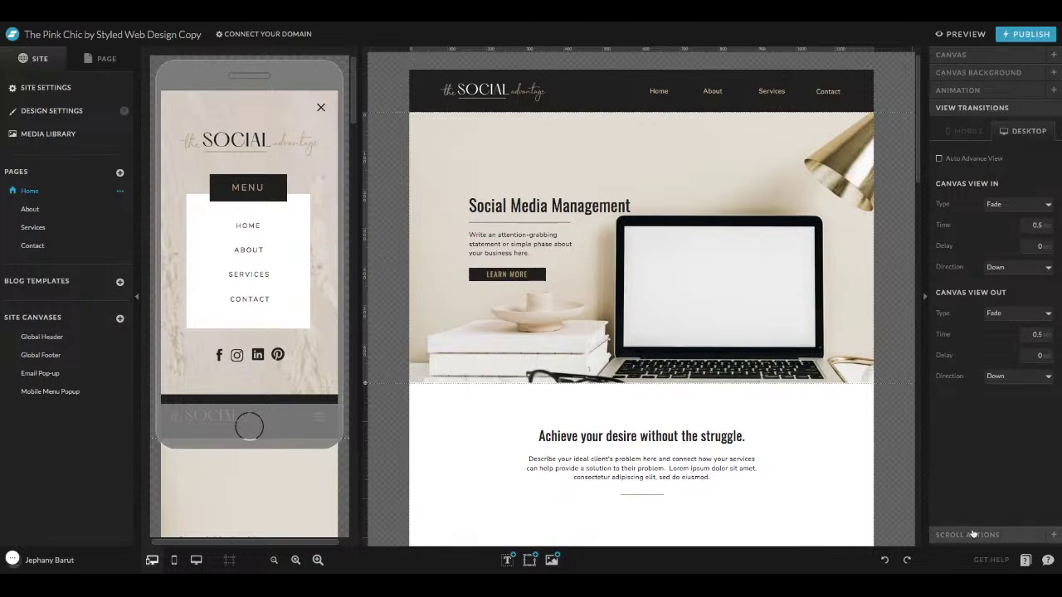
left_click(1016, 535)
left_click(964, 148)
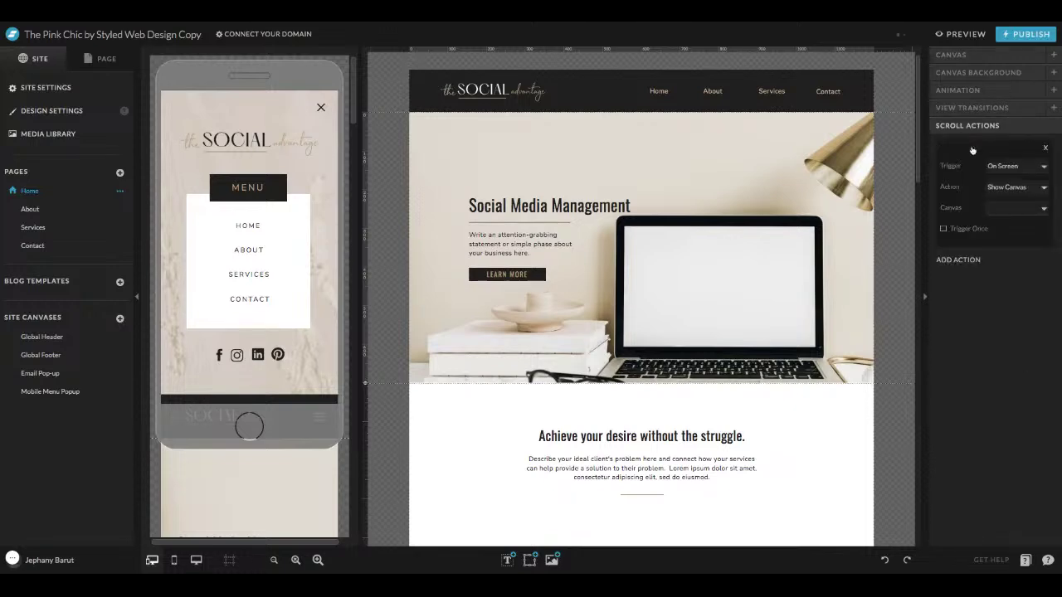
left_click(1045, 150)
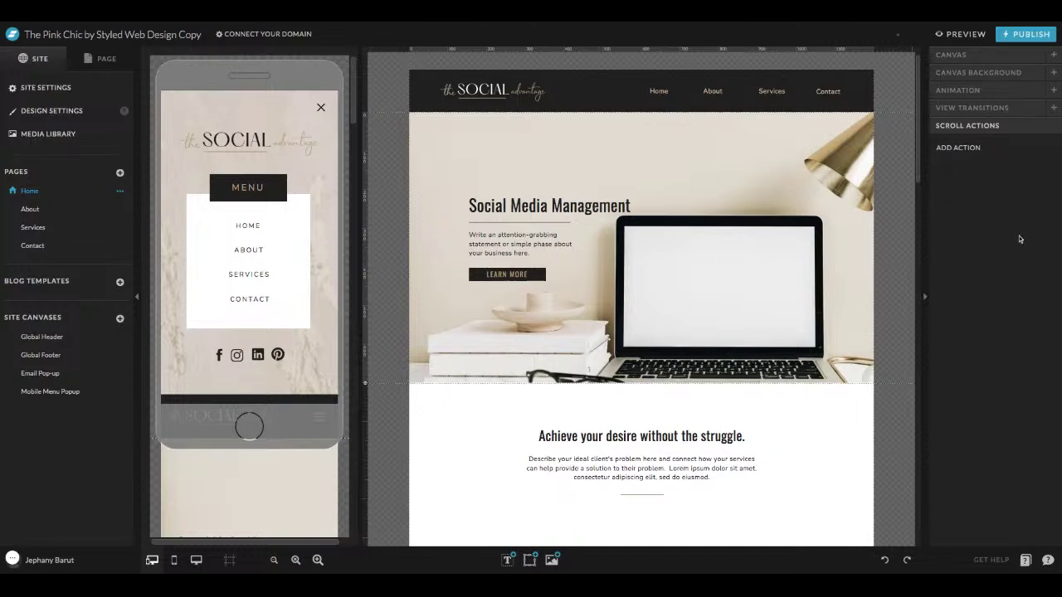
- Try the rounded and circular corner styles on the image beside Instagram Management, and restore its square corners
scroll(828, 389, "down", 5)
left_click(327, 166)
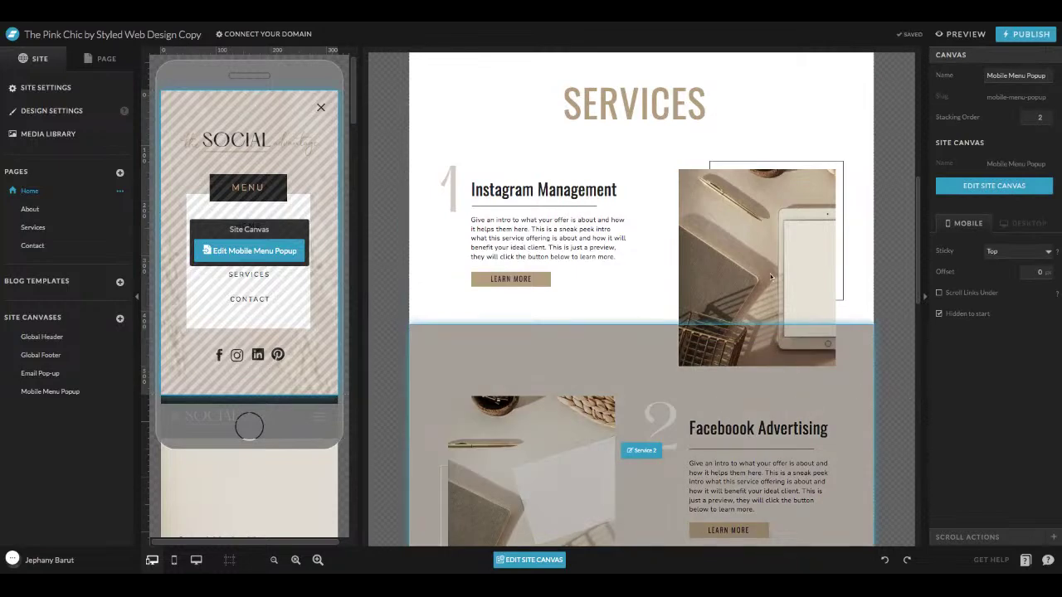
left_click(712, 247)
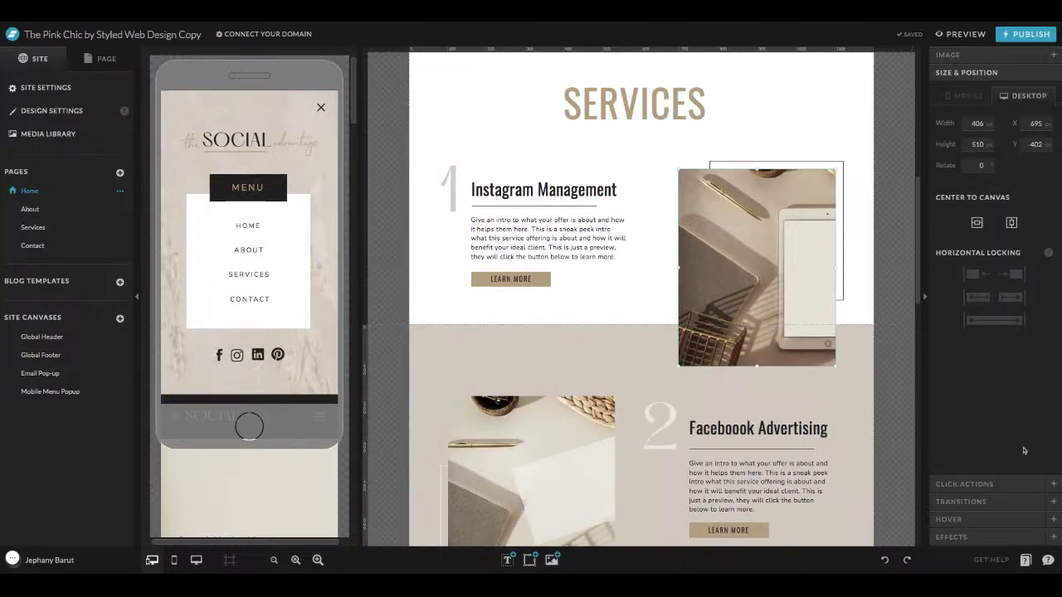
left_click(951, 537)
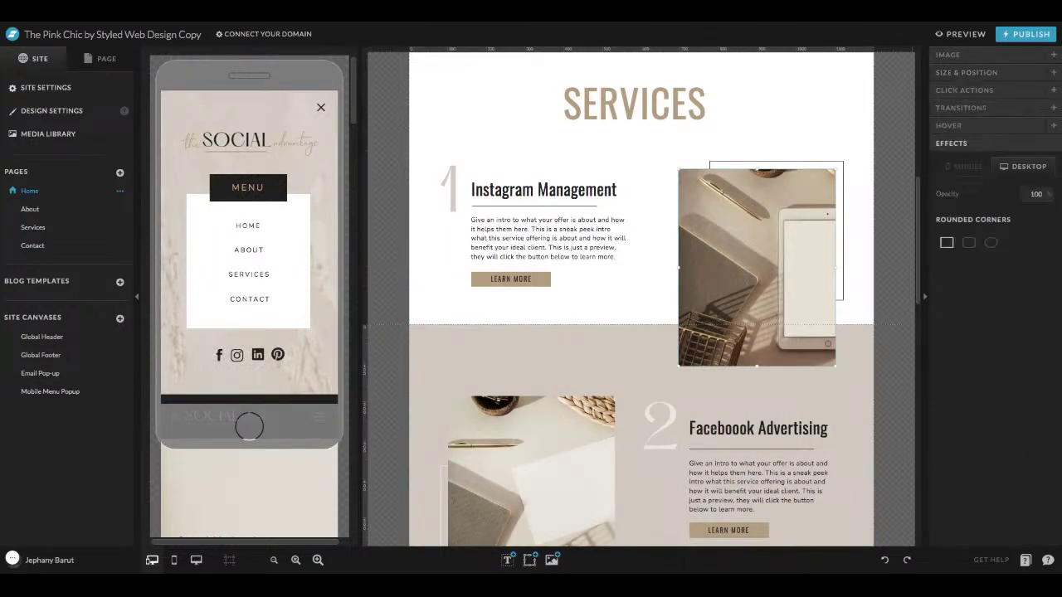
left_click(990, 242)
left_click(968, 242)
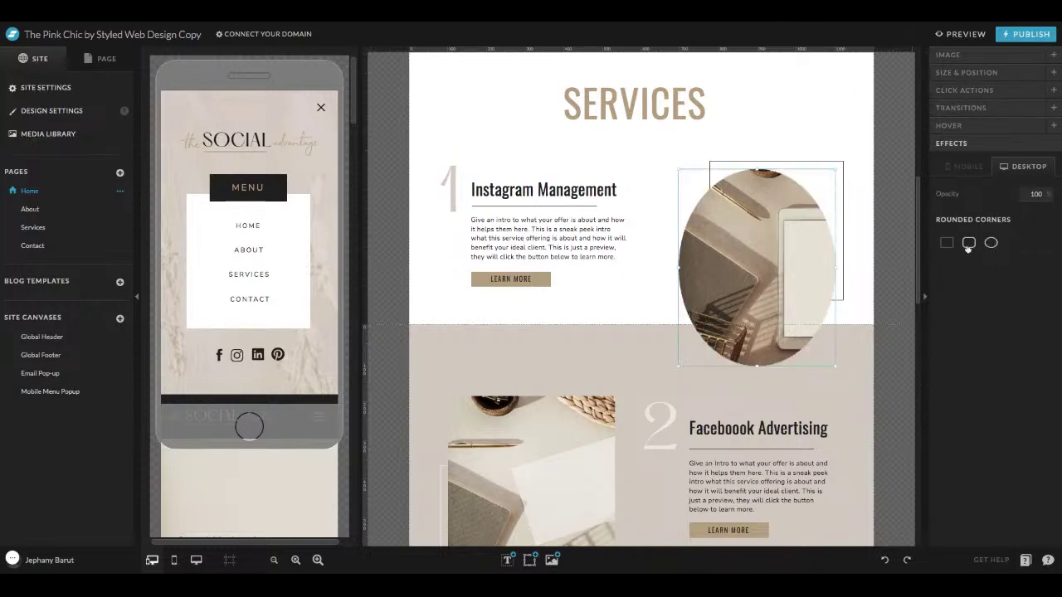
left_click(946, 242)
left_click(991, 242)
left_click(944, 244)
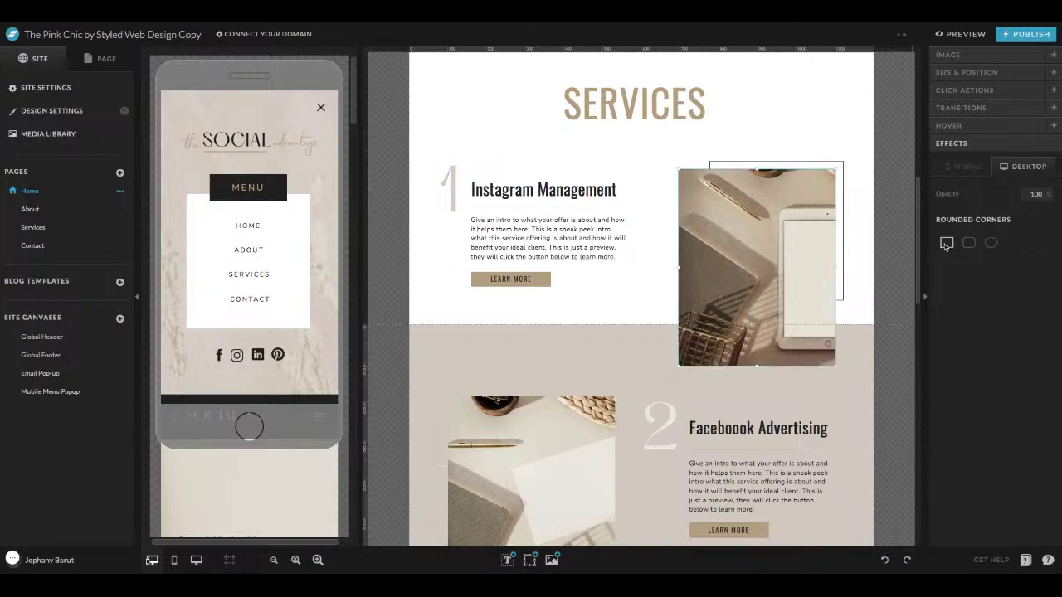
- Select the Service 2 canvas and look through the home page's hero and services sections in the desktop site preview
left_click(889, 245)
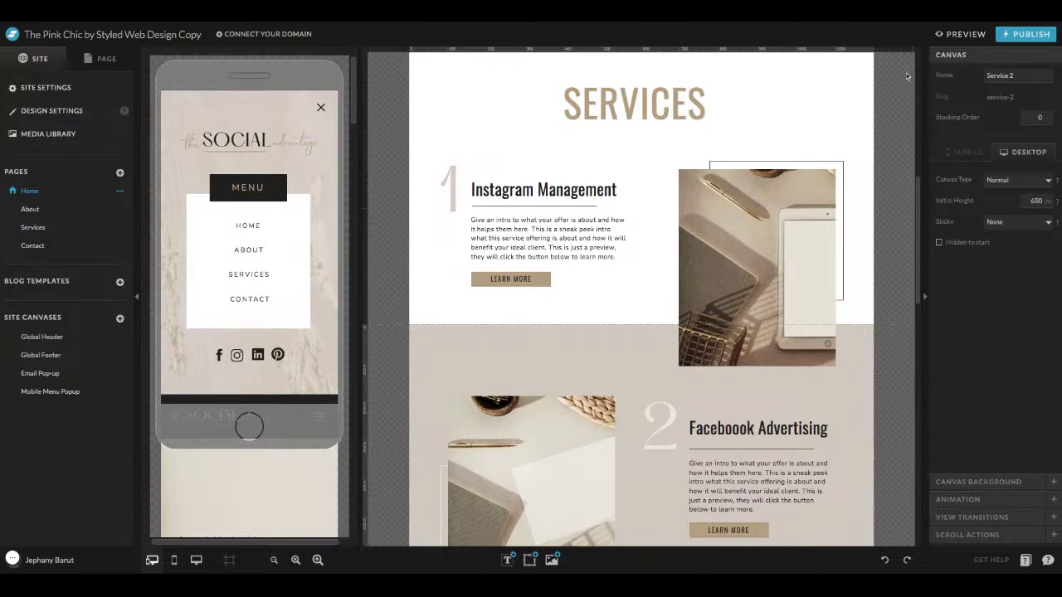
left_click(962, 34)
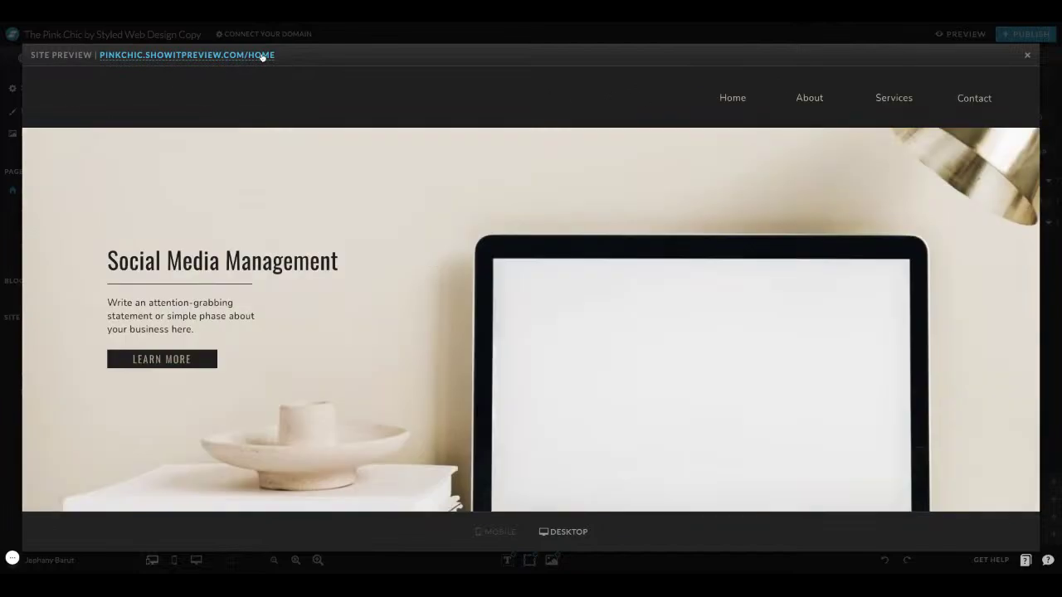
scroll(784, 165, "down", 5)
scroll(785, 166, "down", 15)
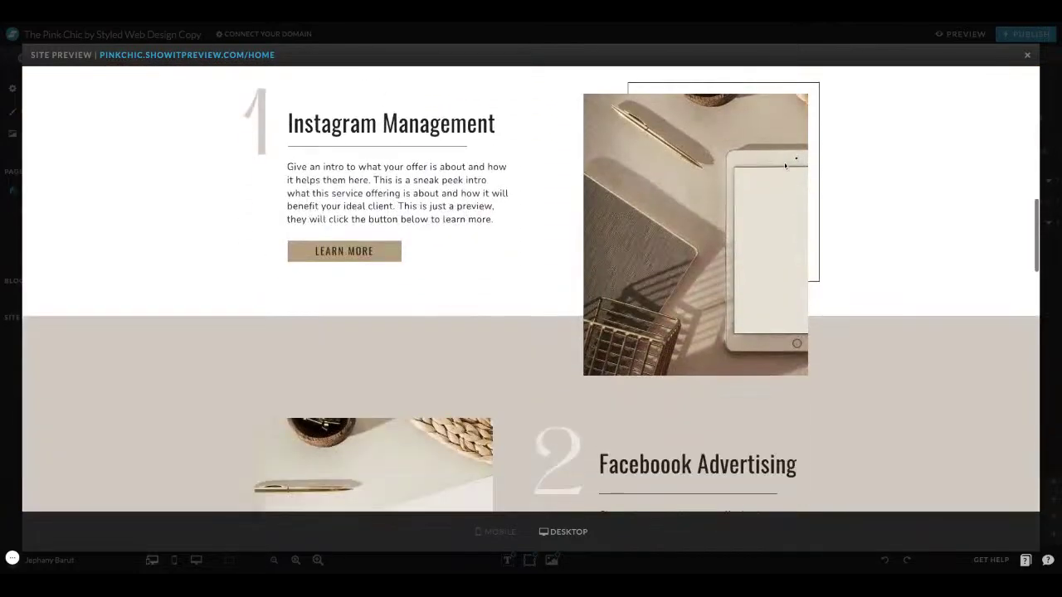
scroll(531, 289, "down", 3)
scroll(531, 288, "up", 15)
scroll(530, 289, "up", 3)
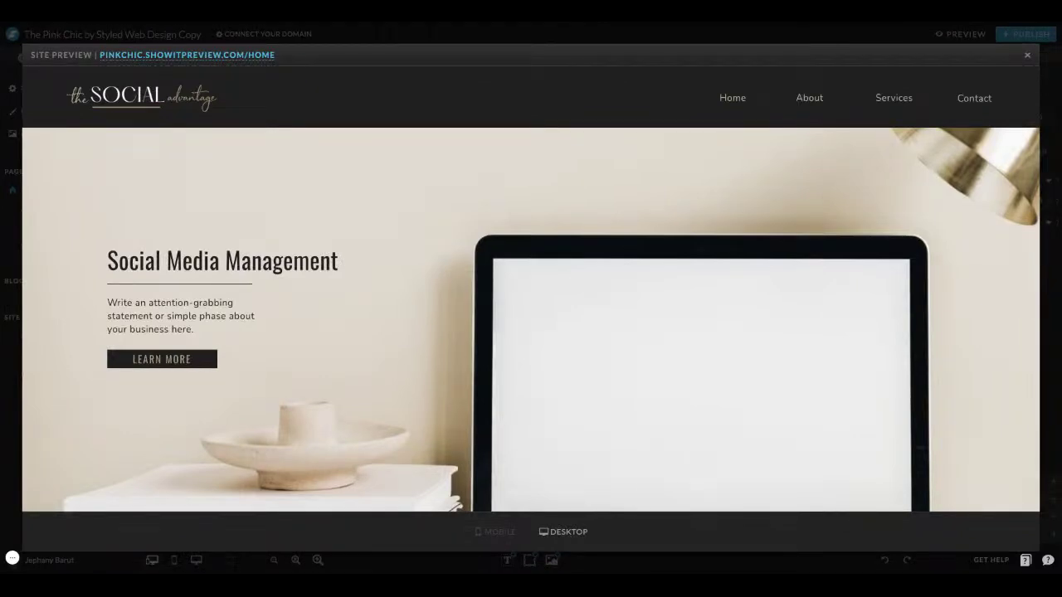
left_click(1026, 55)
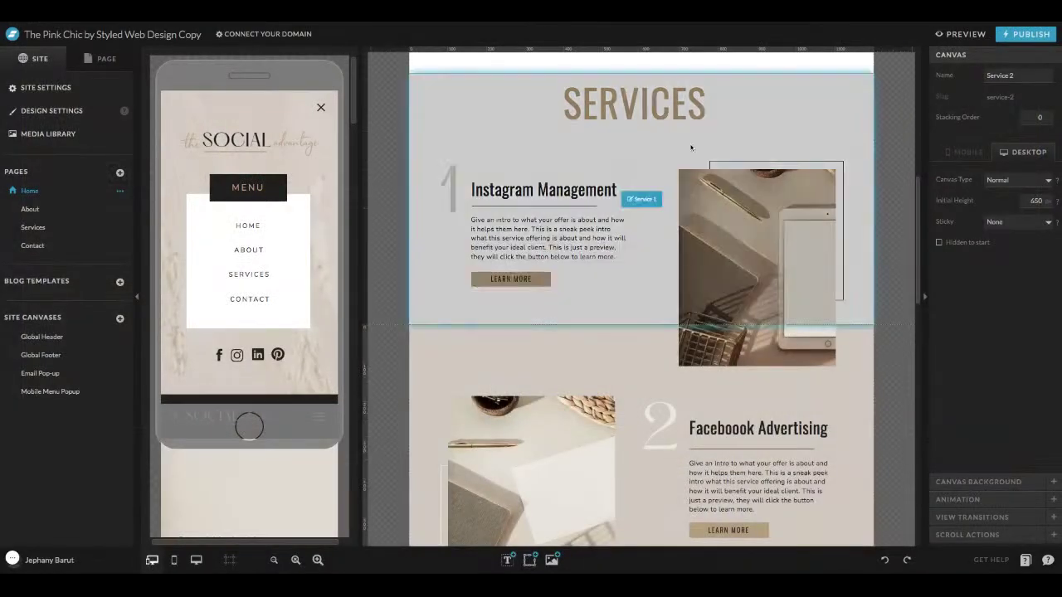
- Look over the home page's services sections in the mobile-only layout view and in the desktop-only layout view
scroll(890, 206, "down", 2)
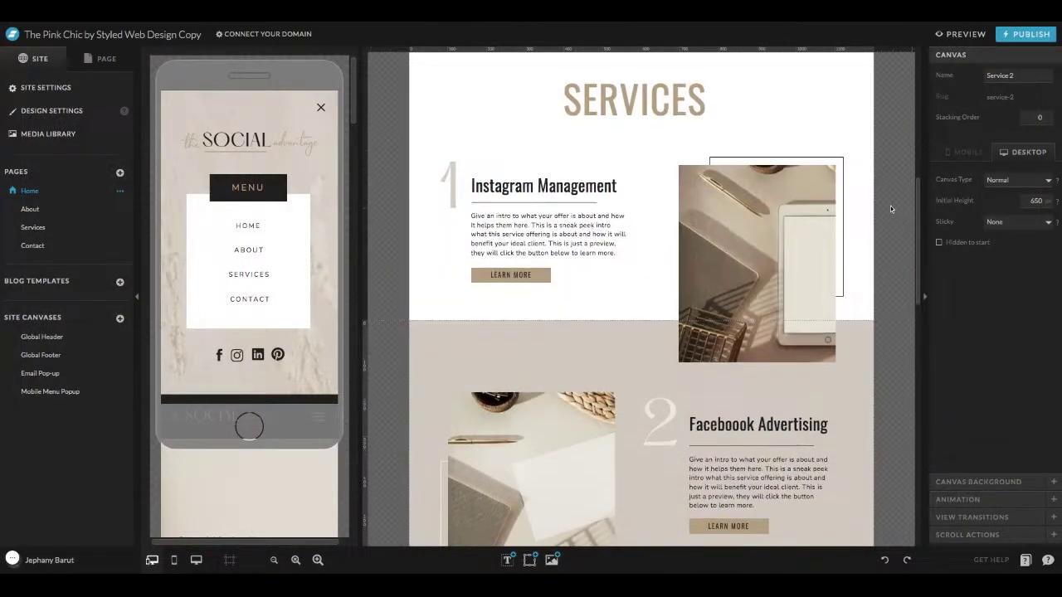
scroll(602, 371, "down", 2)
scroll(601, 370, "up", 8)
scroll(602, 371, "up", 1)
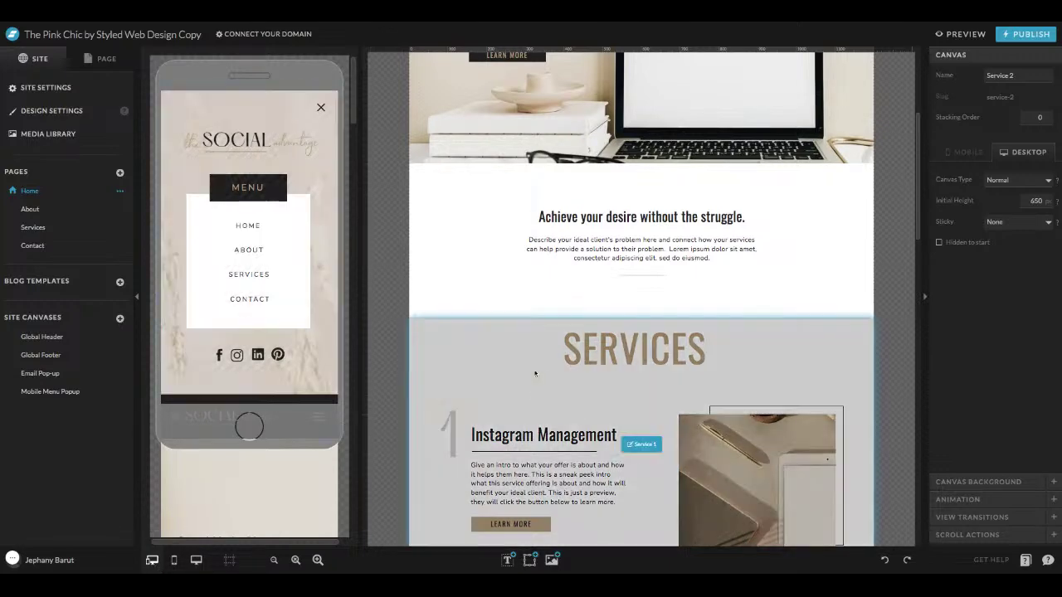
left_click(173, 560)
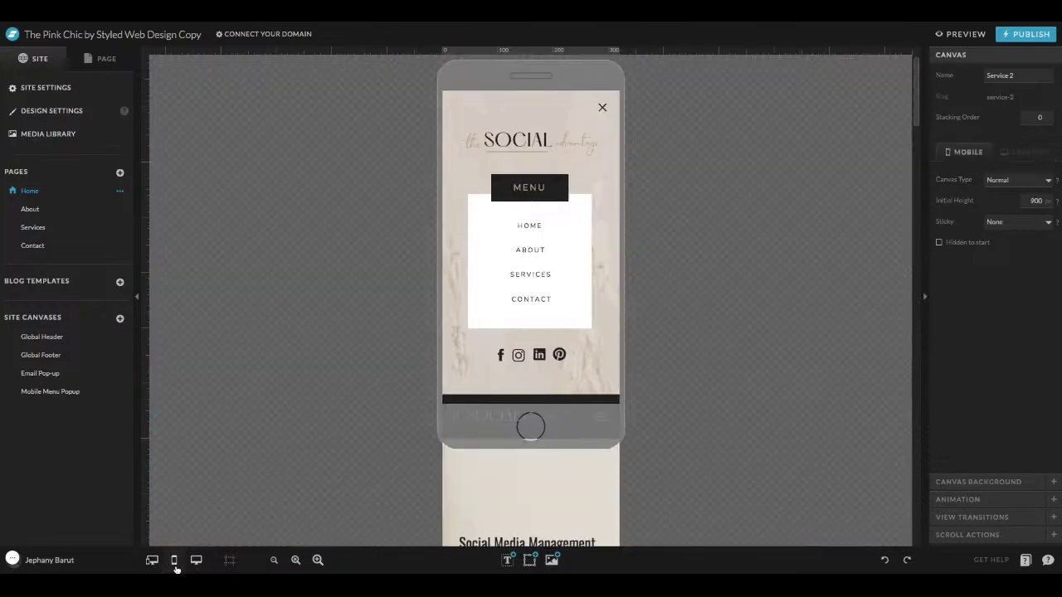
scroll(428, 415, "down", 15)
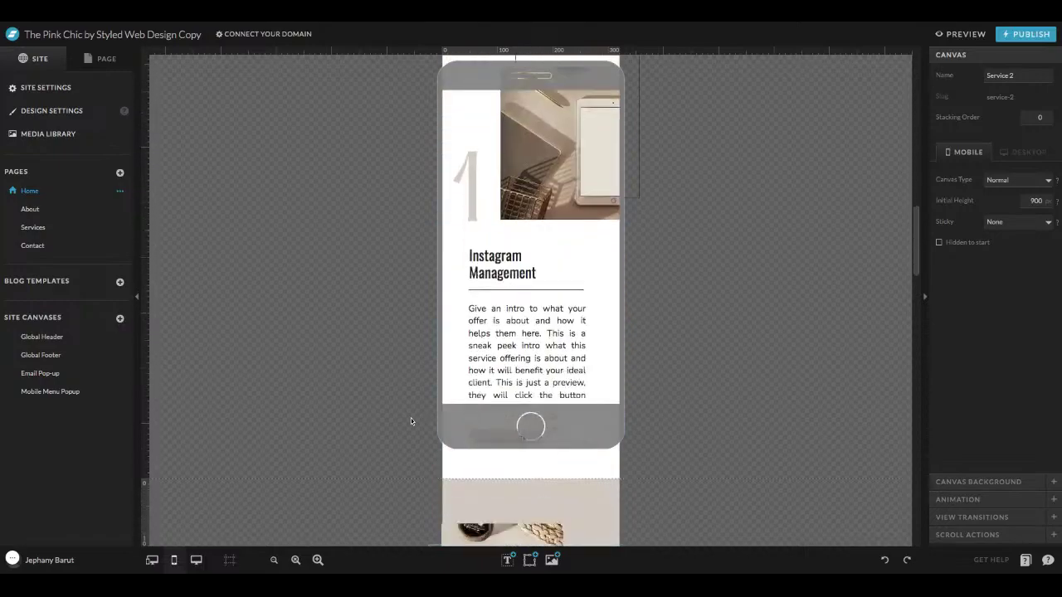
scroll(411, 418, "down", 5)
left_click(196, 560)
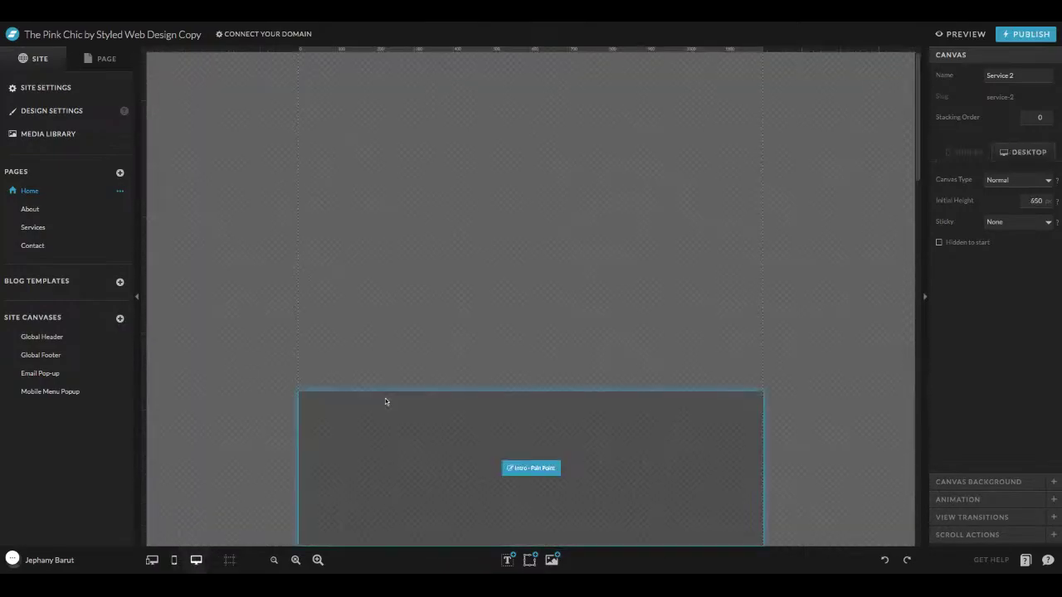
scroll(220, 377, "down", 10)
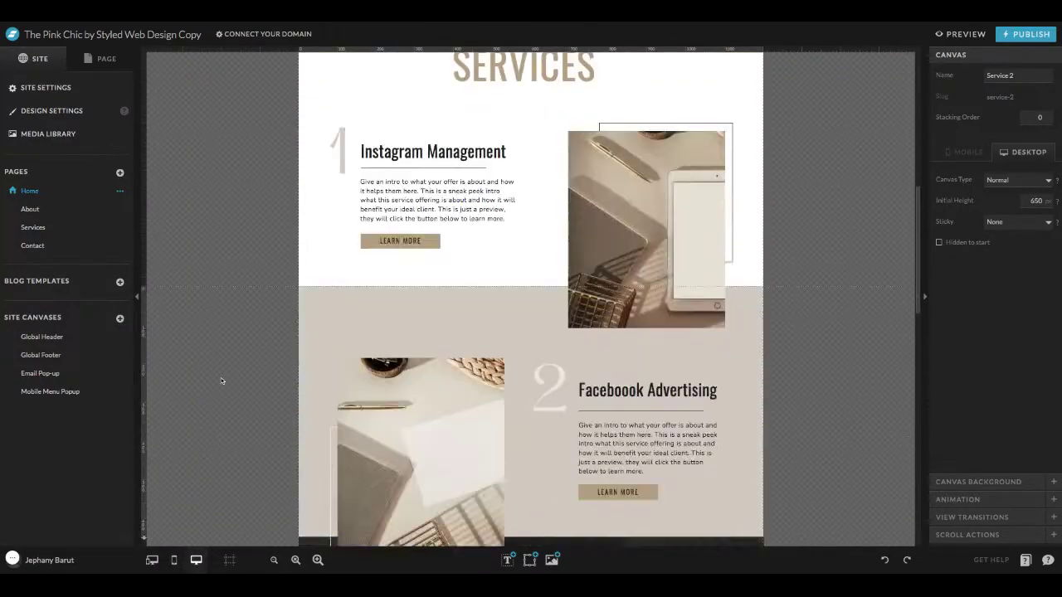
scroll(225, 388, "down", 3)
- Turn off the canvas guidelines and the mobile overlay, and turn the canvas guidelines back on
mouse_move(233, 564)
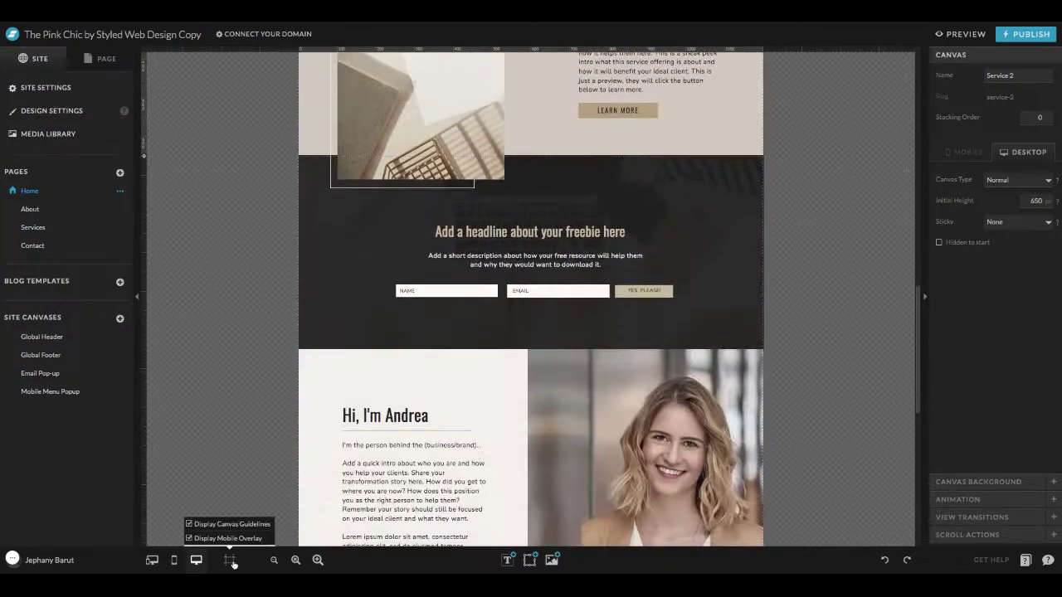
left_click(189, 526)
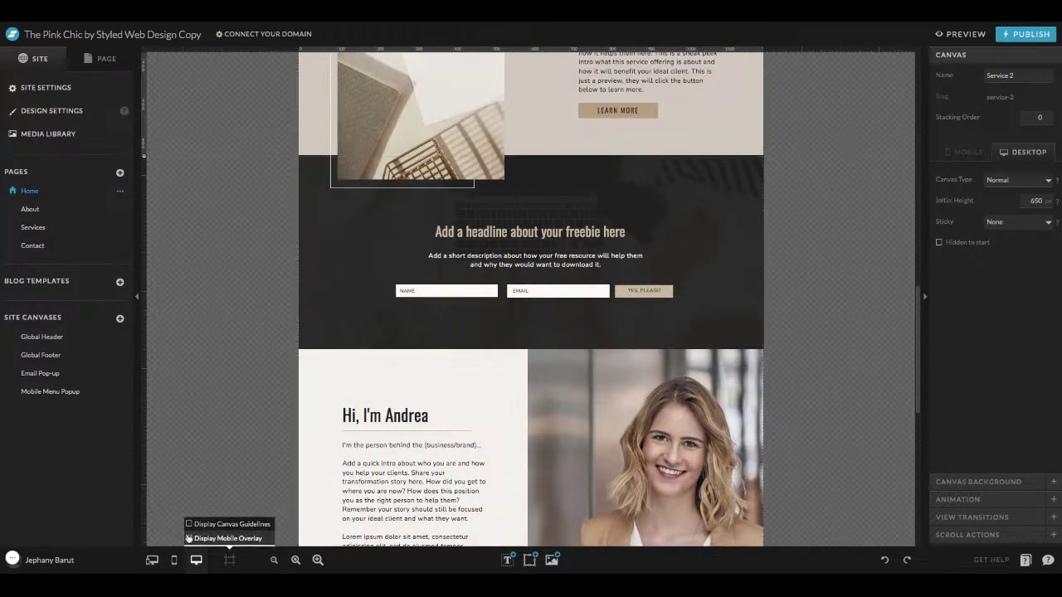
scroll(274, 451, "up", 4)
scroll(268, 453, "down", 4)
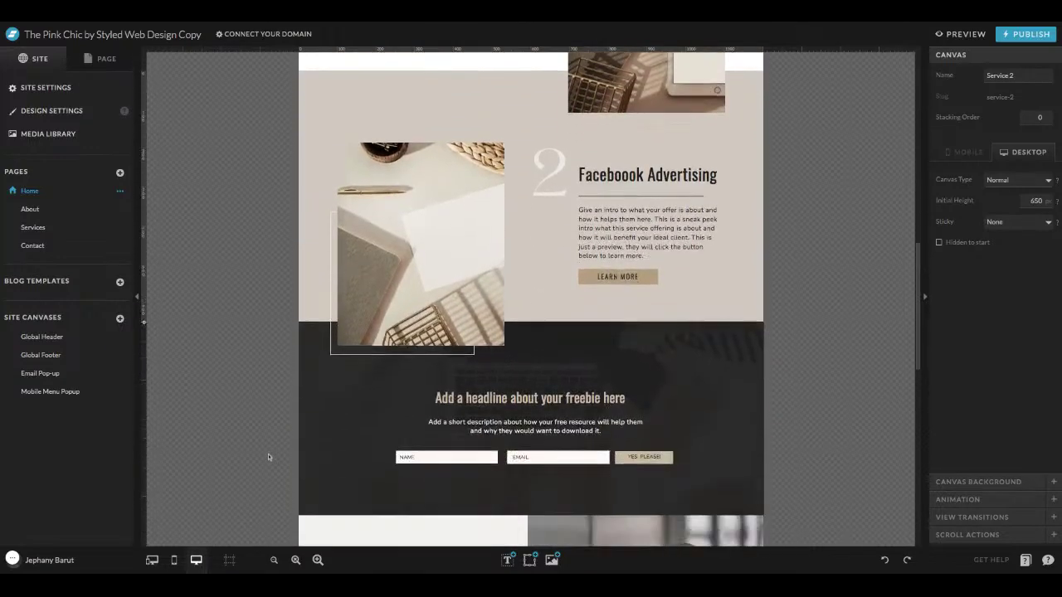
mouse_move(229, 559)
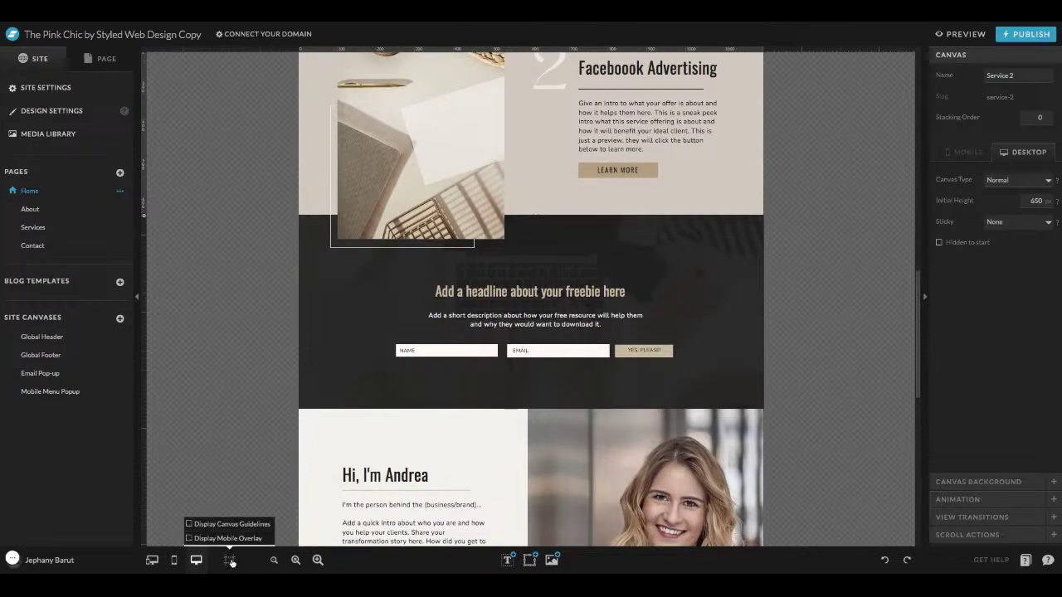
left_click(199, 524)
scroll(255, 305, "up", 1)
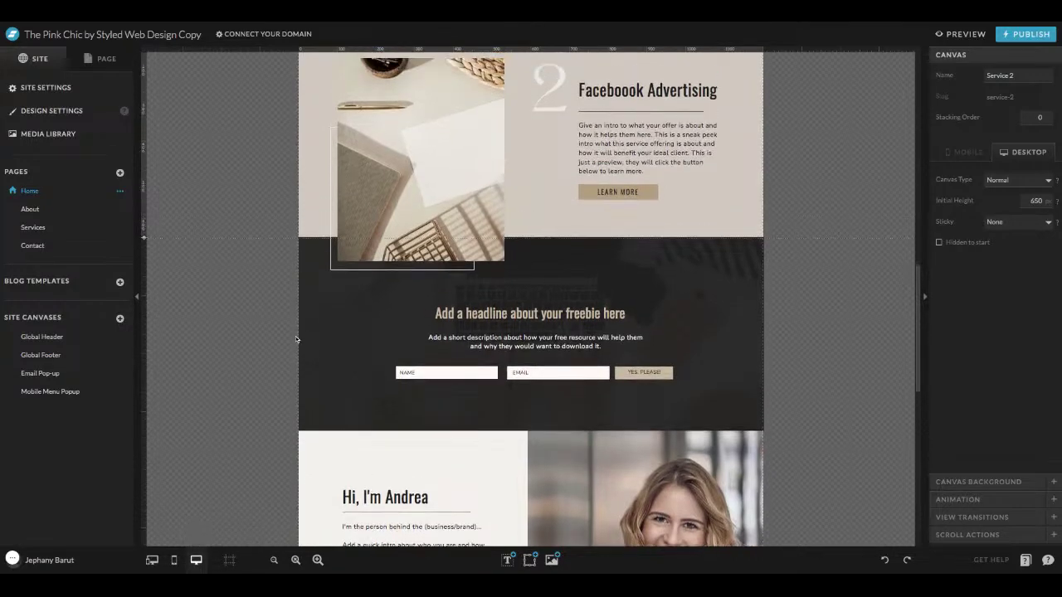
- Try stretching the Service 2 canvas by its lower edge, undo it, and set its desktop initial height to 750 px
left_click_drag(145, 278, 141, 316)
key("ctrl+z")
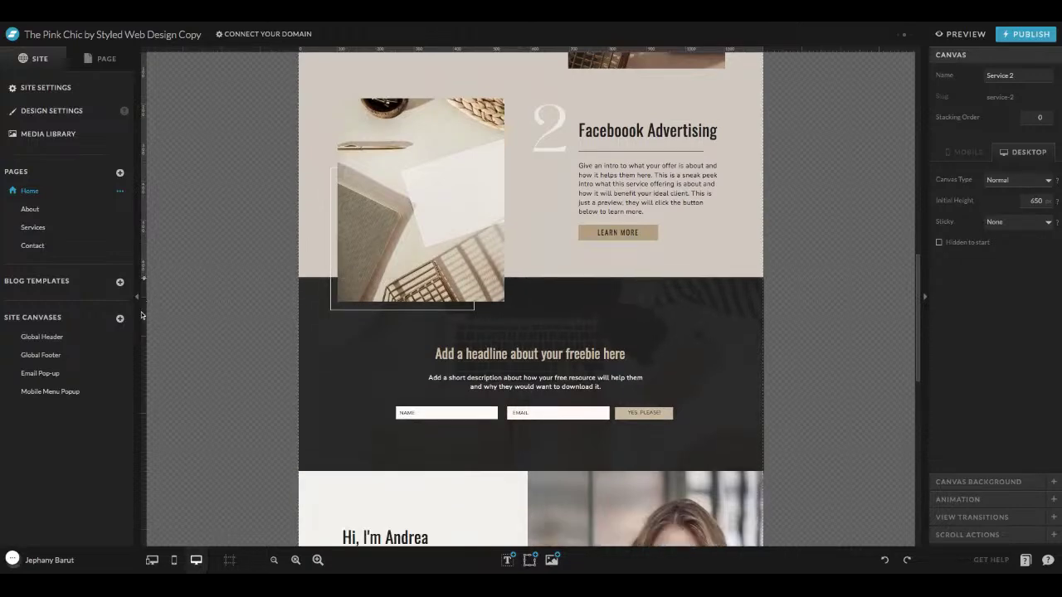
left_click(1033, 201)
type("750")
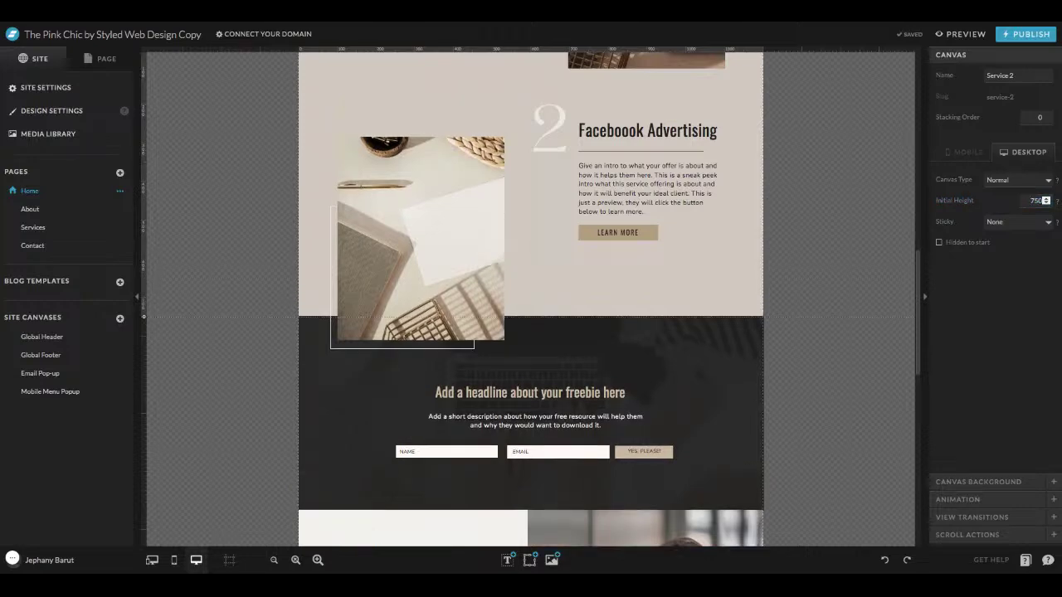
- Set the Service 2 canvas's desktop initial height to 650 px
left_click(1026, 201)
type("650")
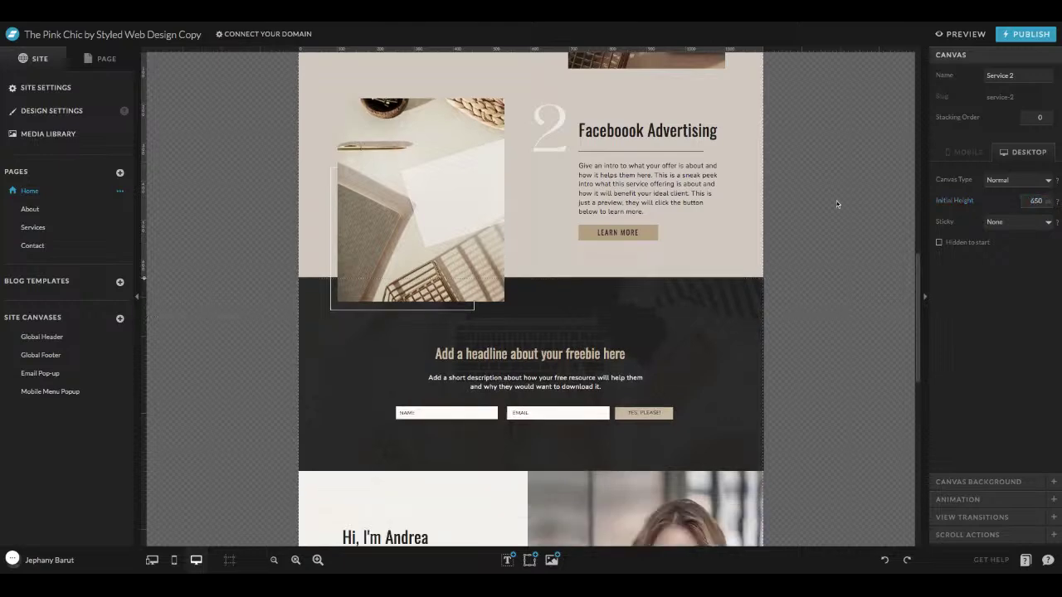
left_click(830, 223)
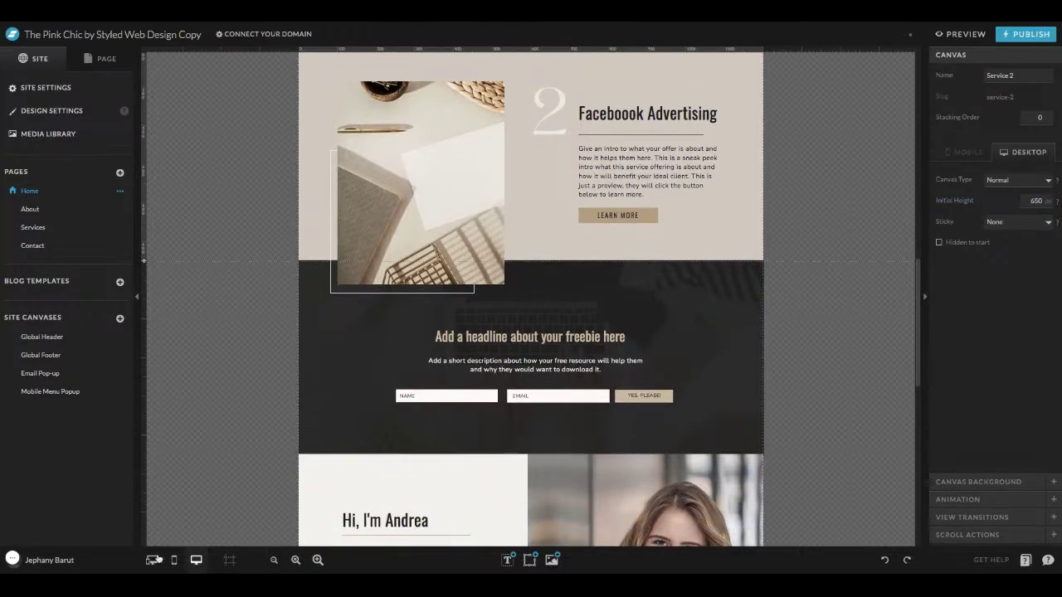
- Look over the home page in the desktop-only layout view at reduced, default and enlarged zoom, ending at the default zoom
mouse_move(227, 564)
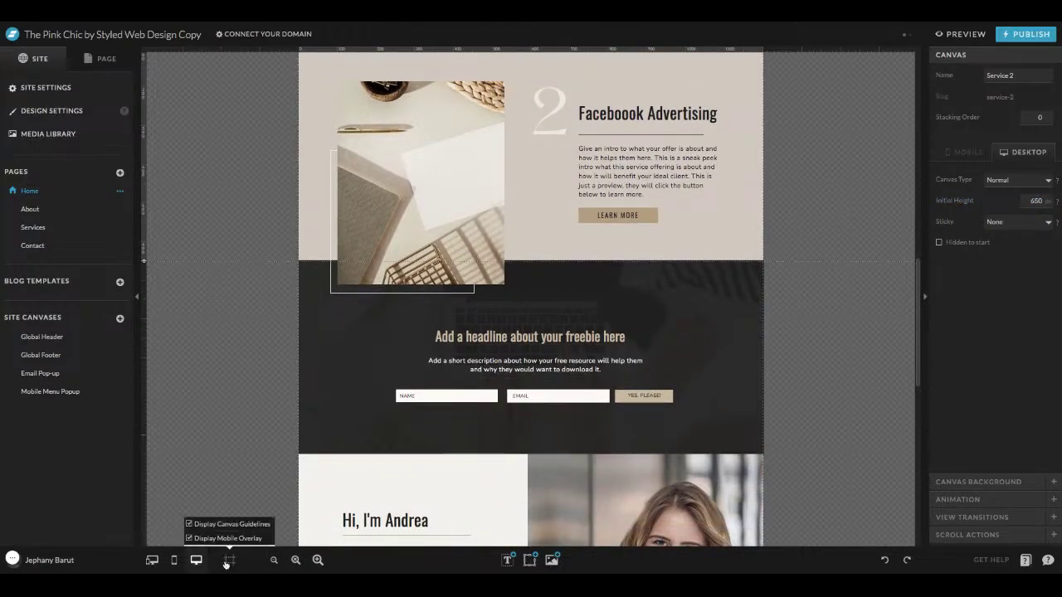
left_click(274, 560)
left_click(273, 559)
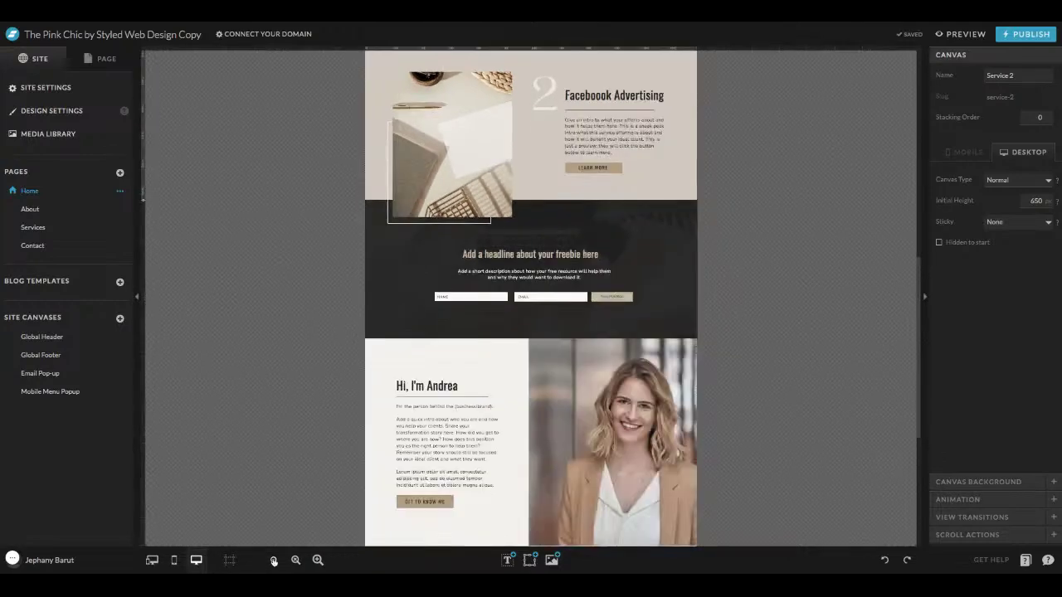
left_click(274, 560)
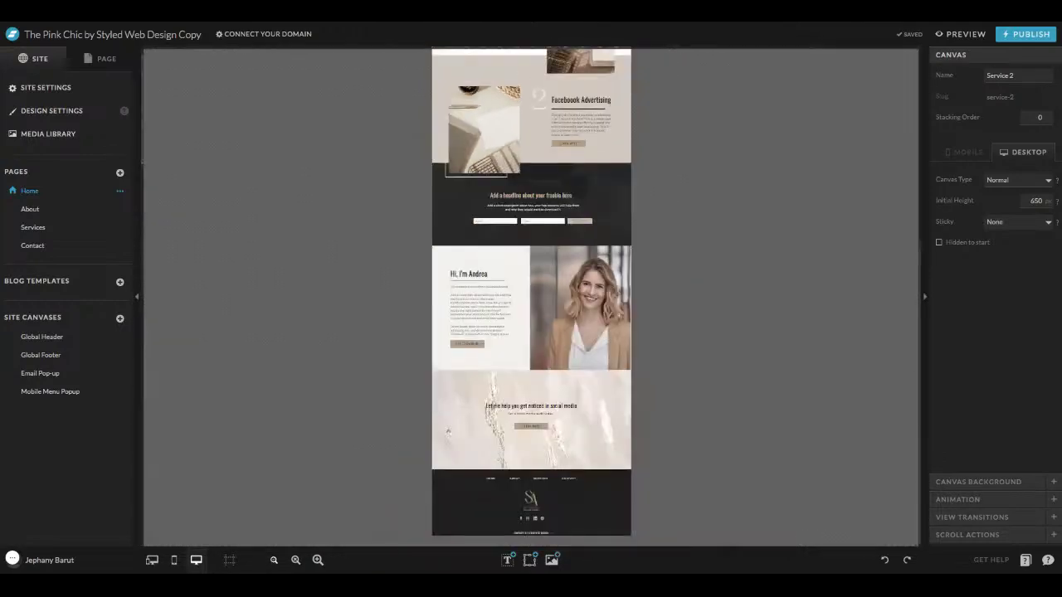
left_click(295, 561)
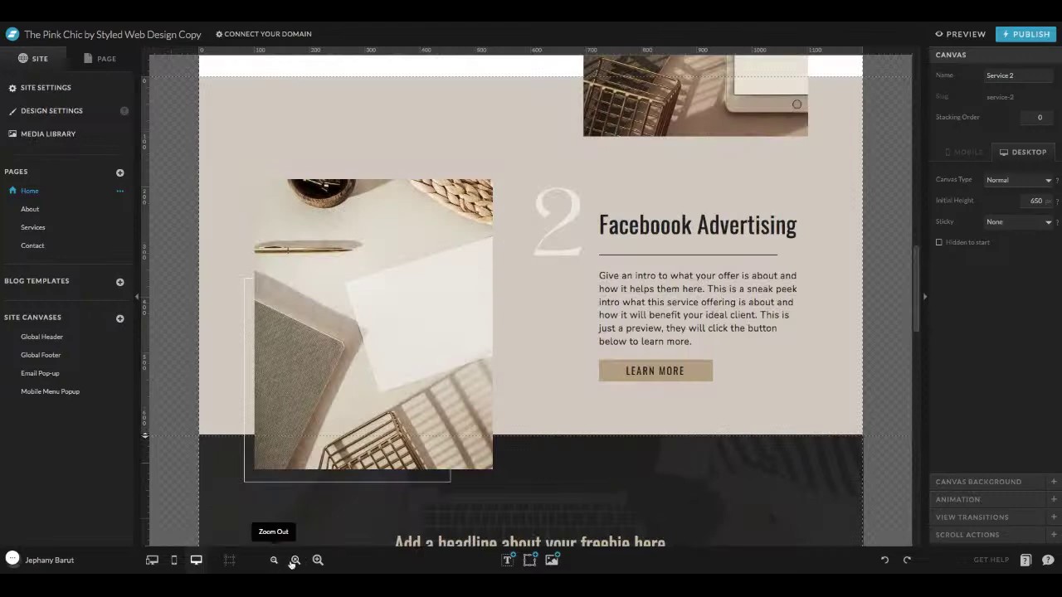
left_click(317, 560)
left_click(316, 561)
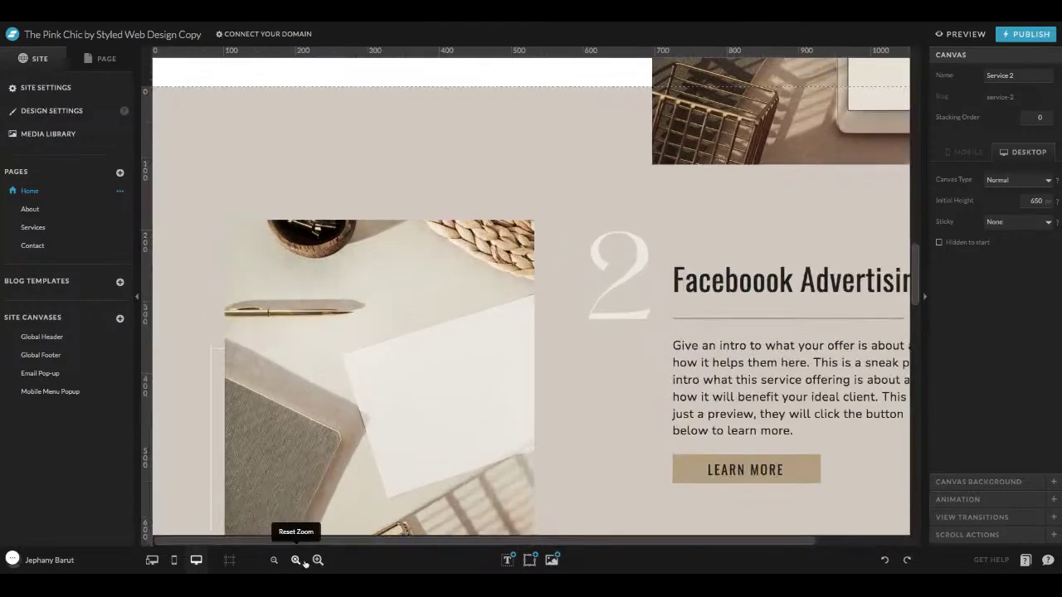
left_click(295, 560)
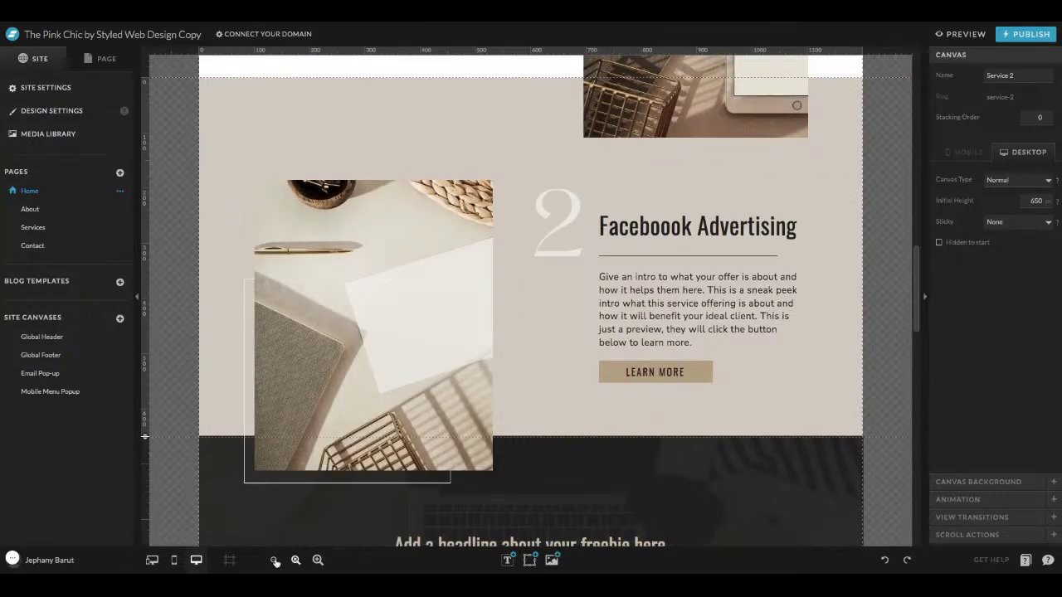
- Show the mobile and desktop layouts side by side and zoom out the desktop layout to view more sections
left_click(151, 559)
mouse_move(223, 557)
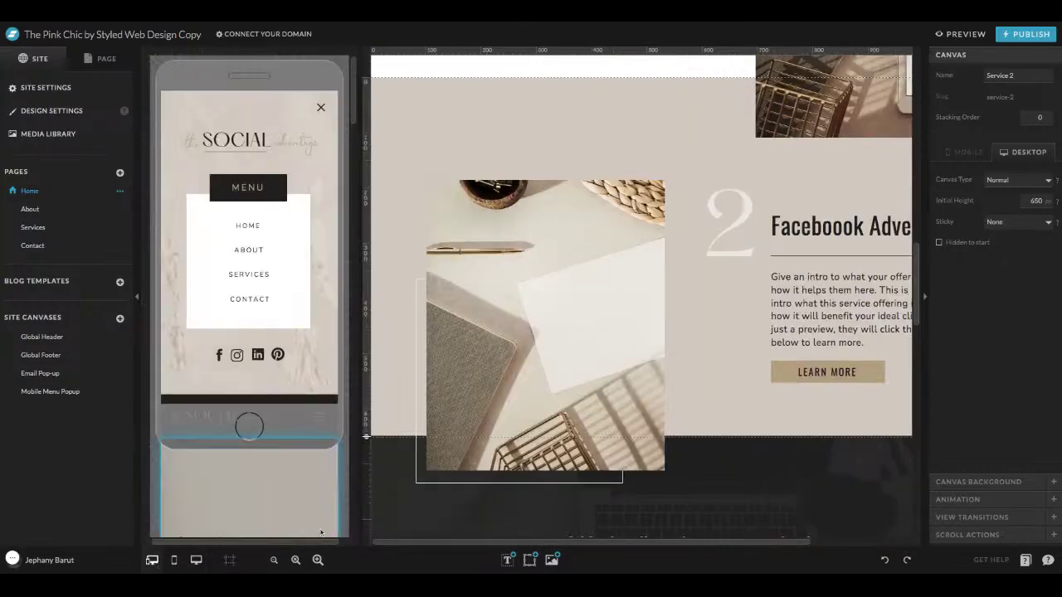
left_click(274, 560)
left_click(274, 561)
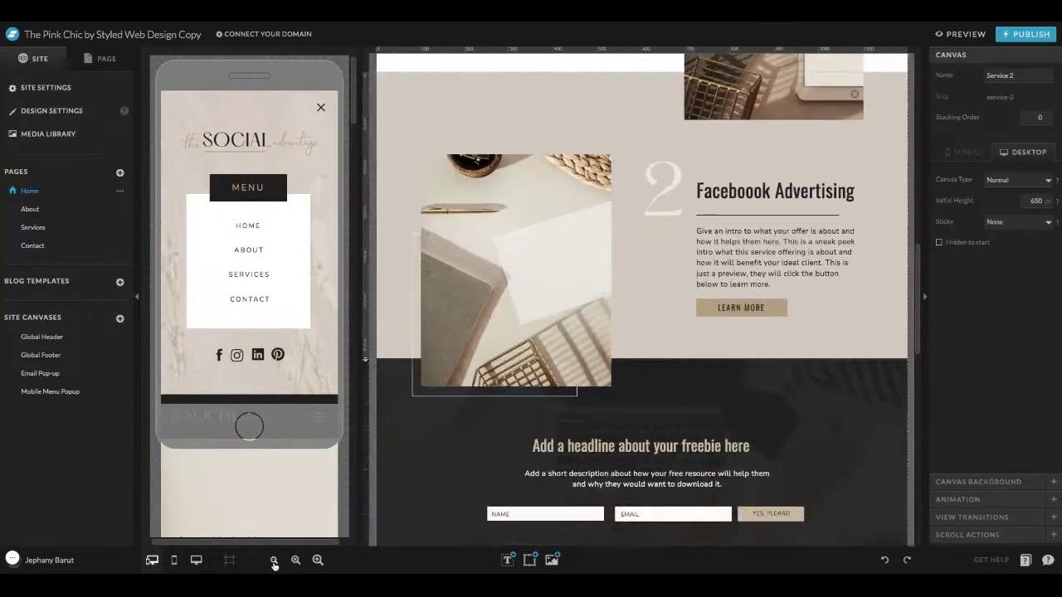
left_click(273, 561)
left_click(273, 560)
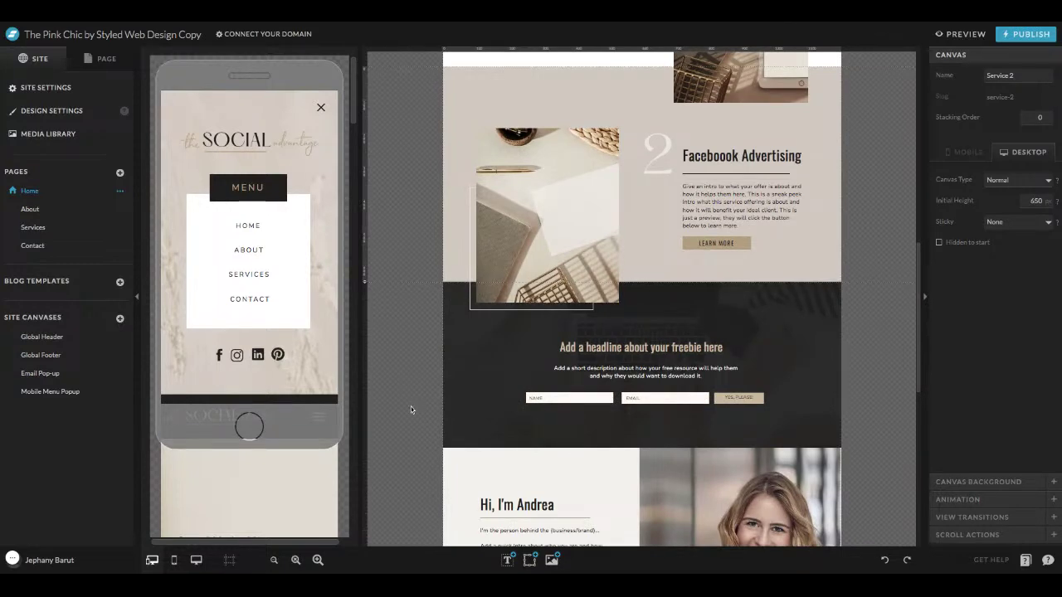
- Select the Mobile Menu Popup canvas and view the mobile layout zoomed out and back at its default zoom
left_click(311, 366)
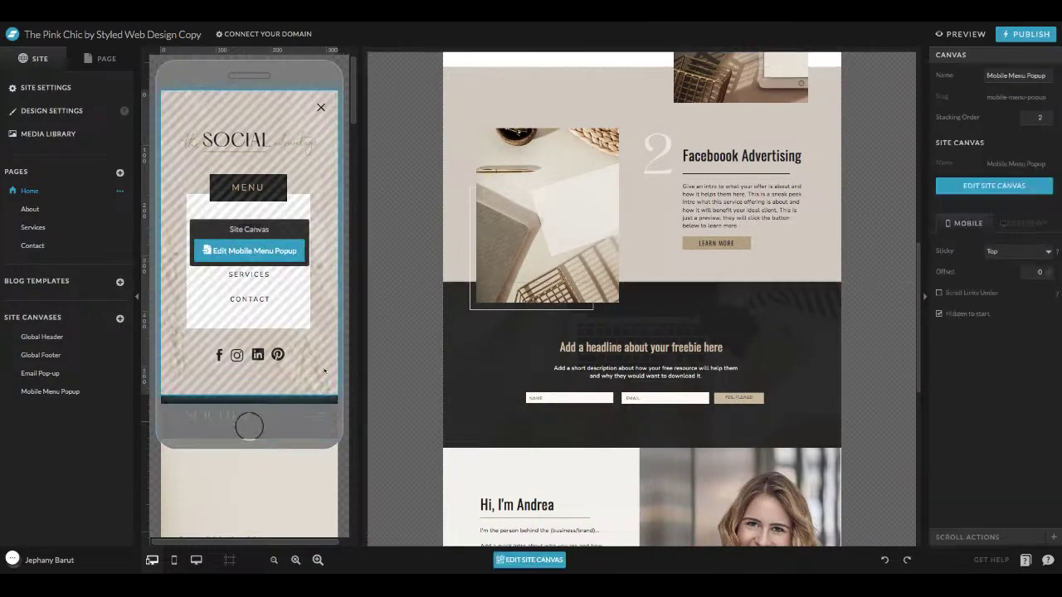
left_click(274, 561)
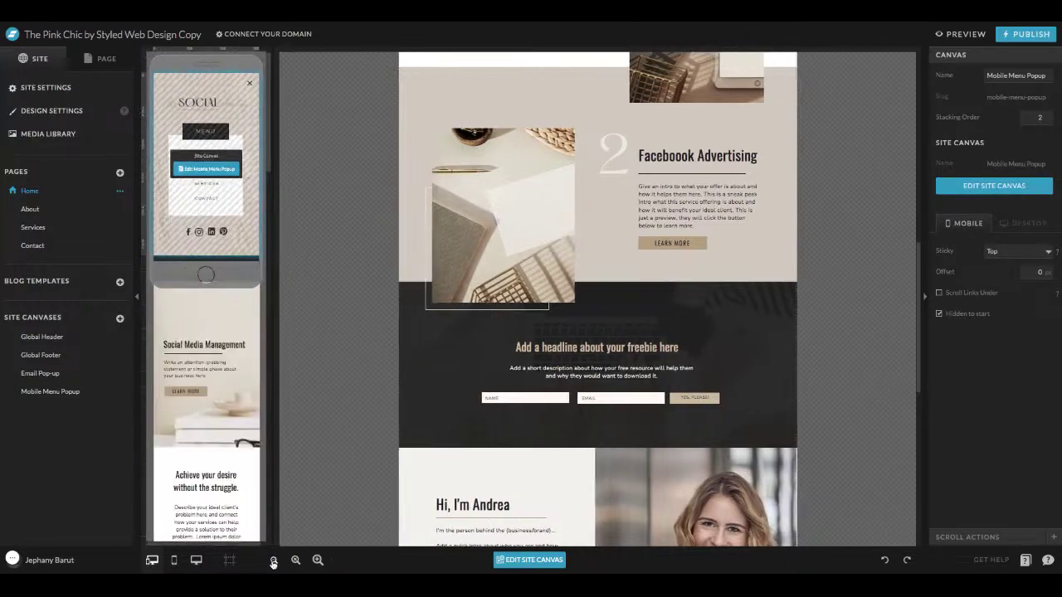
left_click(273, 561)
left_click(274, 560)
left_click(274, 561)
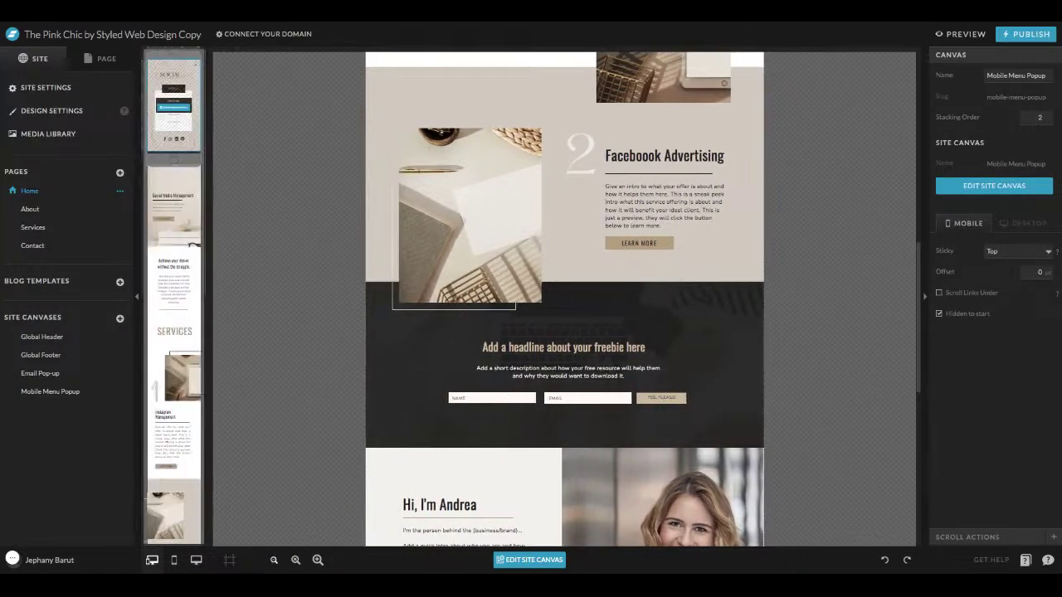
left_click(317, 560)
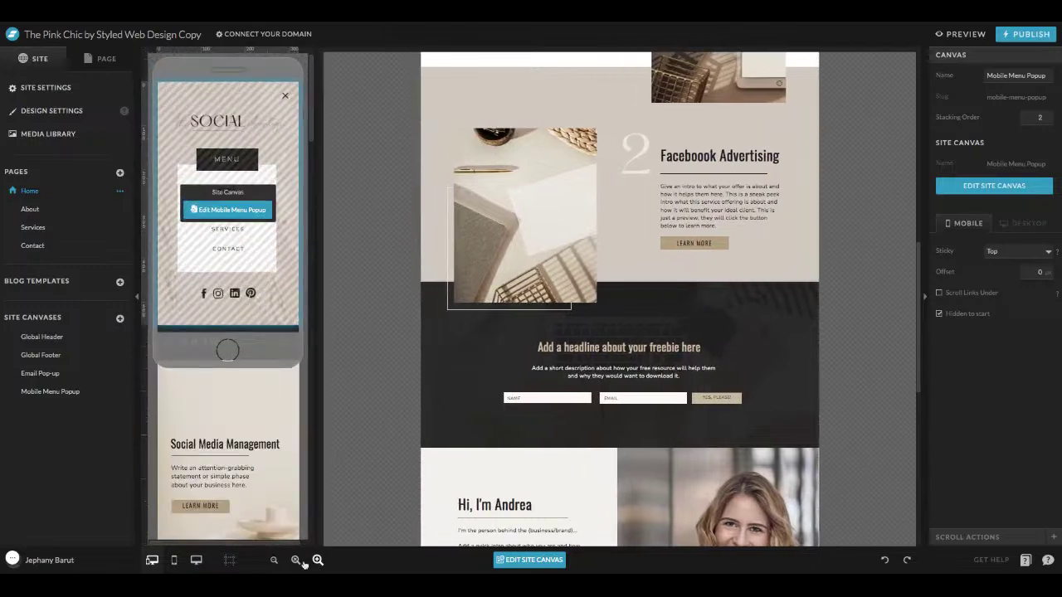
left_click(302, 562)
left_click(302, 561)
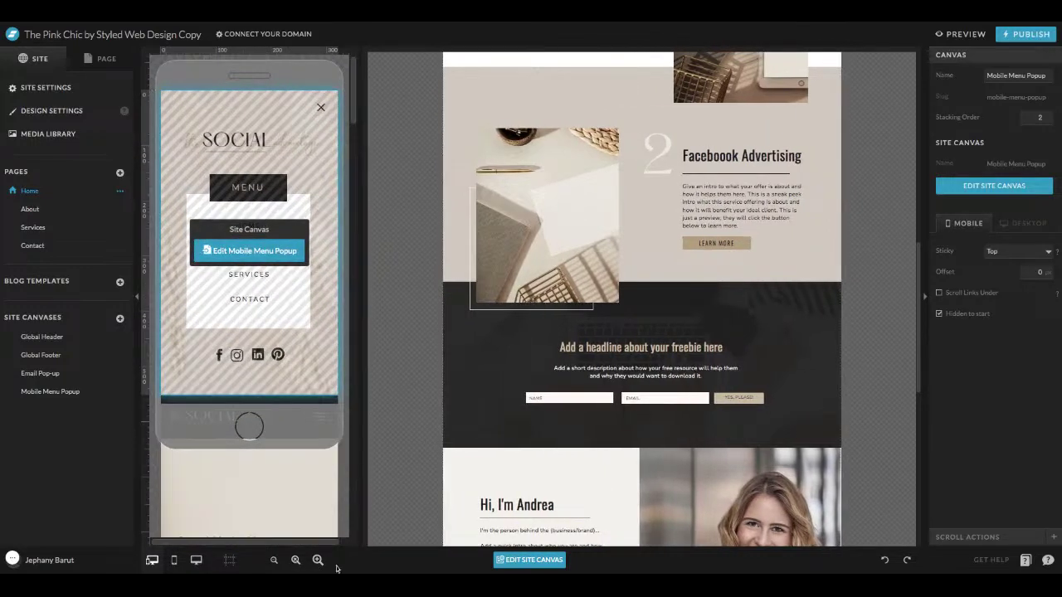
- Select the Freebie Section canvas on the desktop layout and view it at default, reduced and slightly enlarged zoom
left_click(447, 401)
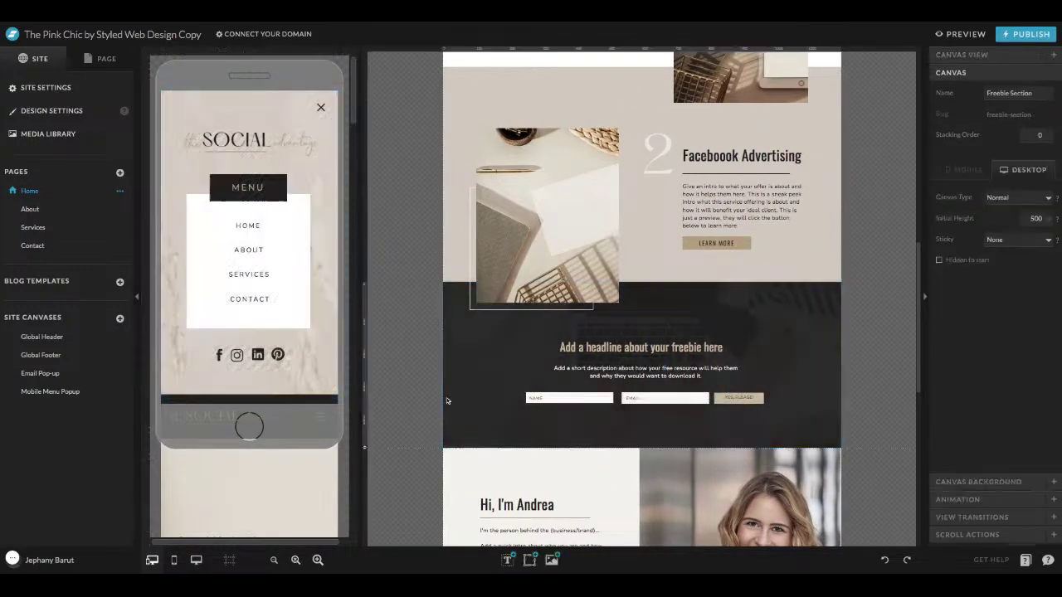
left_click(296, 561)
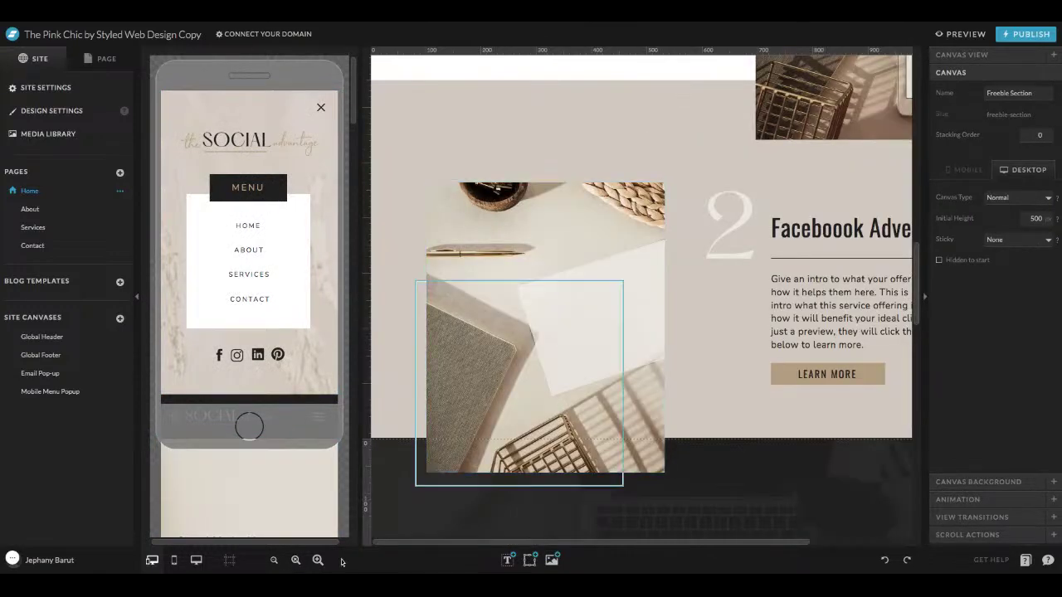
left_click(274, 561)
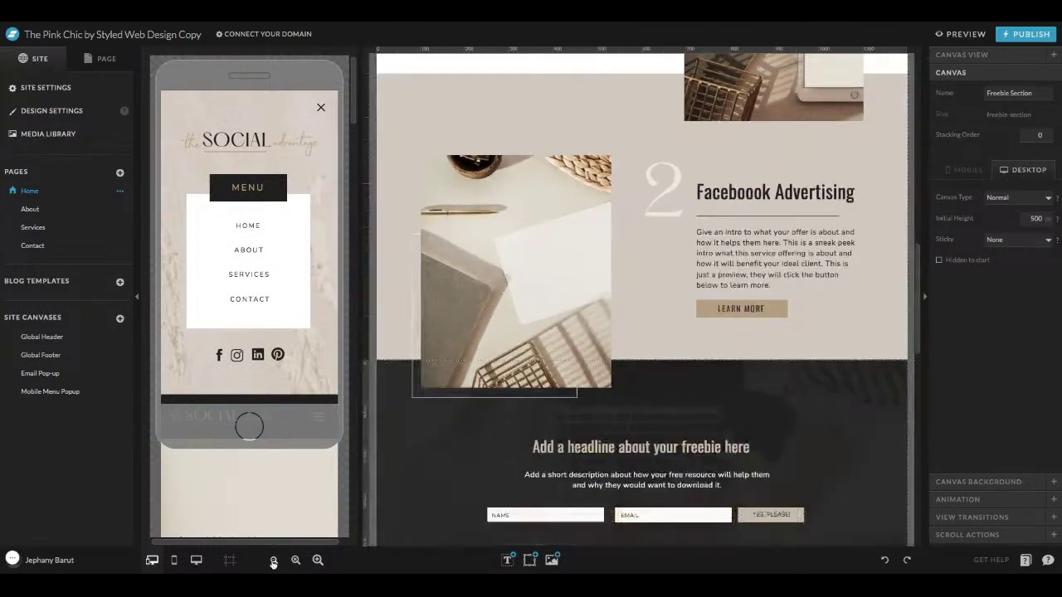
left_click(273, 561)
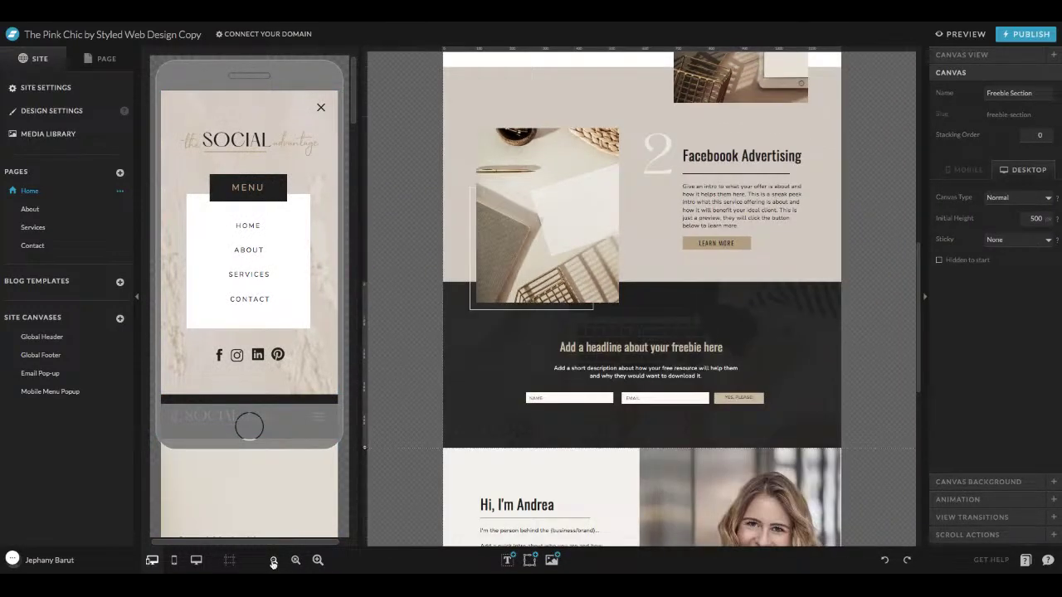
left_click(318, 560)
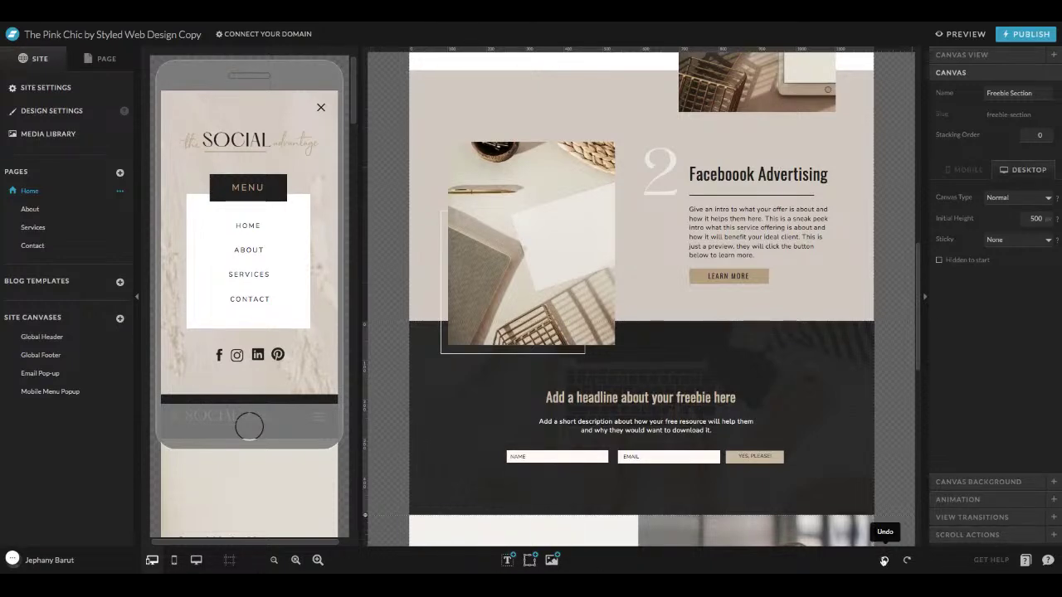
mouse_move(507, 562)
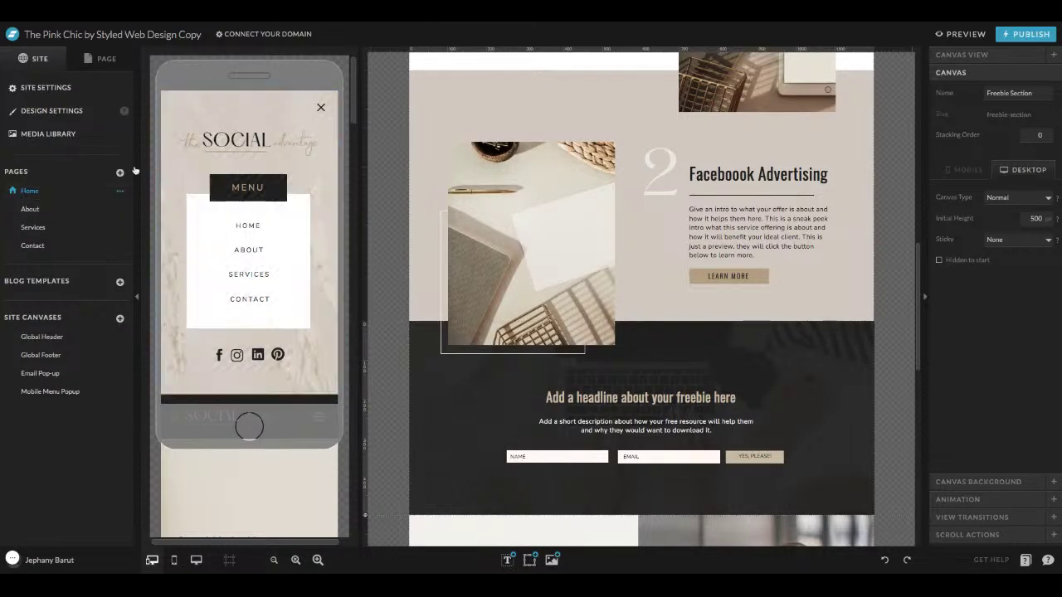
- Add a new blank page to the site and select its empty canvas on the desktop layout
left_click(120, 173)
left_click(126, 206)
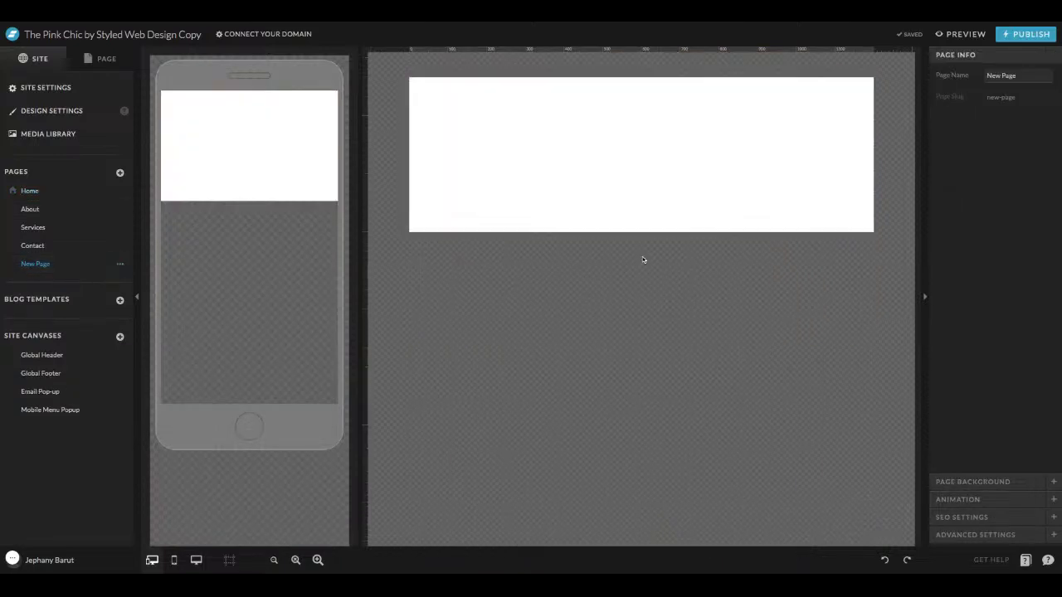
left_click(568, 171)
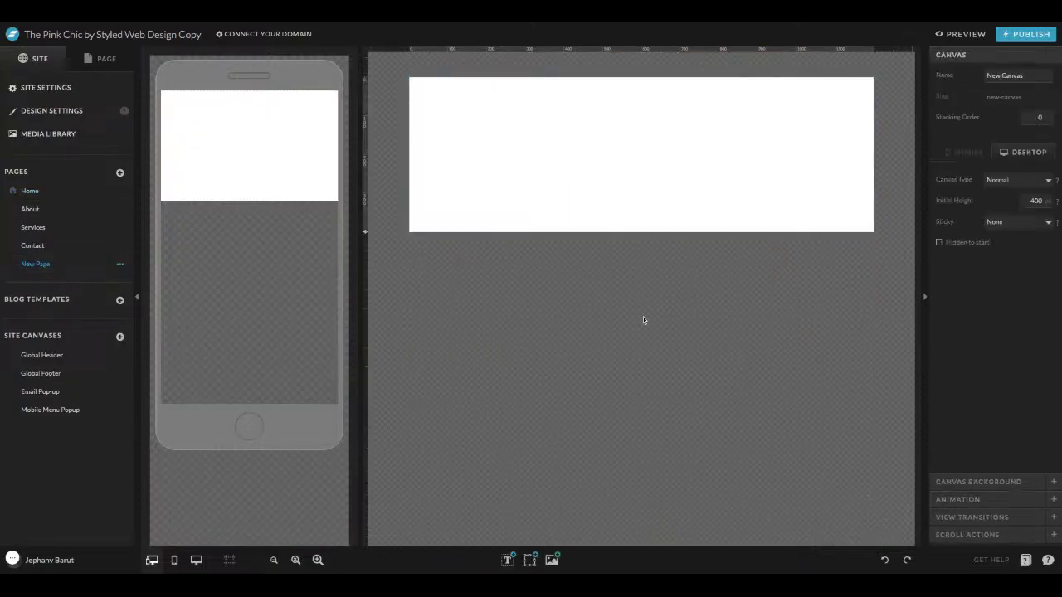
- Add a Title and a Heading text element and place them side by side near the desktop canvas's upper left
mouse_move(507, 560)
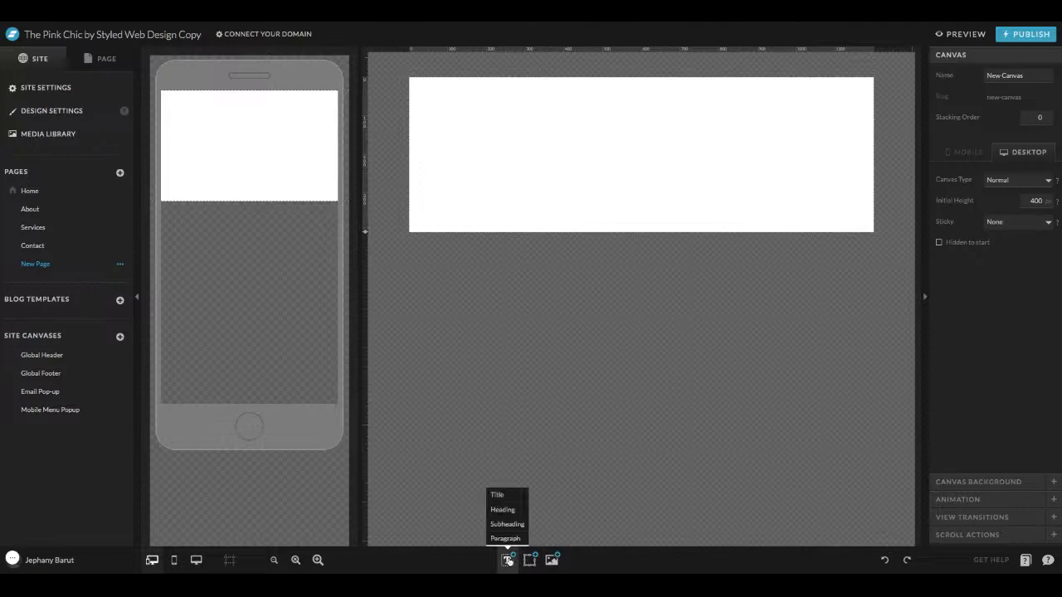
left_click(500, 494)
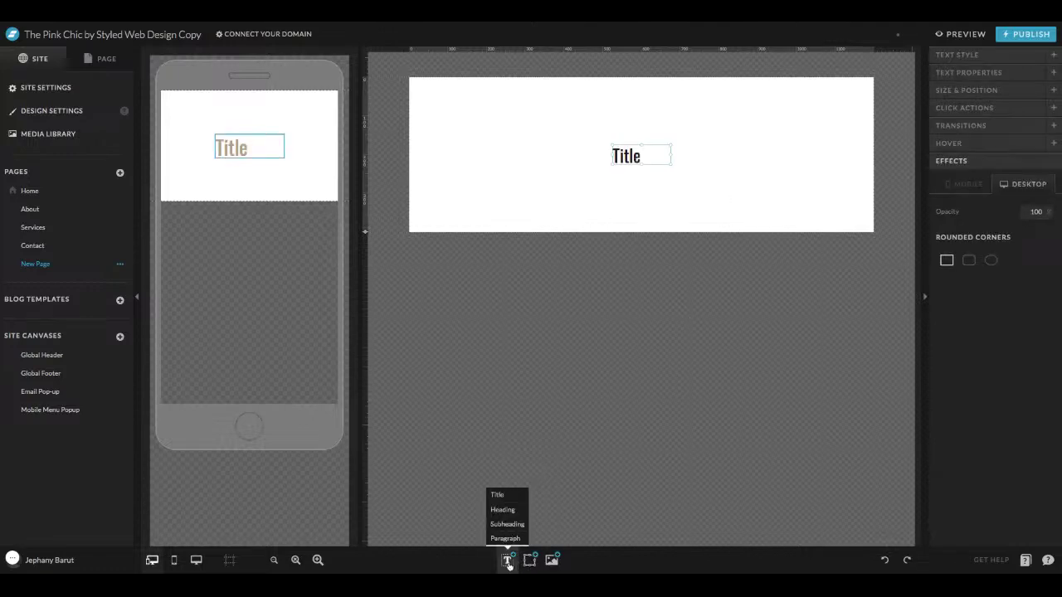
left_click(505, 506)
left_click_drag(664, 156, 769, 150)
left_click_drag(639, 156, 473, 130)
left_click_drag(734, 148, 546, 132)
left_click(544, 132)
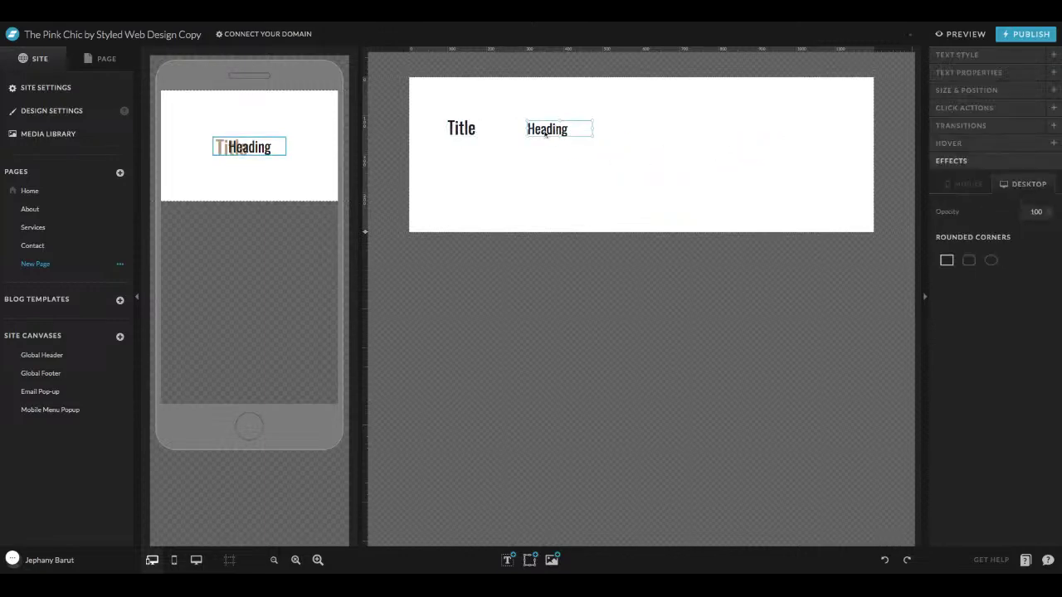
- Review the site's fonts and its mobile and desktop type styles in the design settings
left_click(56, 116)
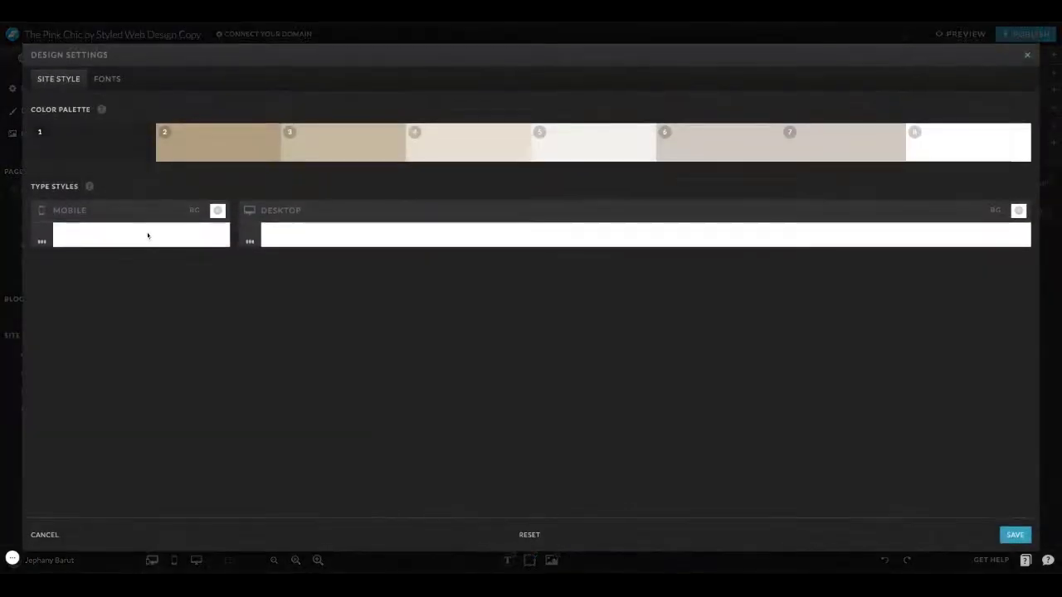
left_click(117, 78)
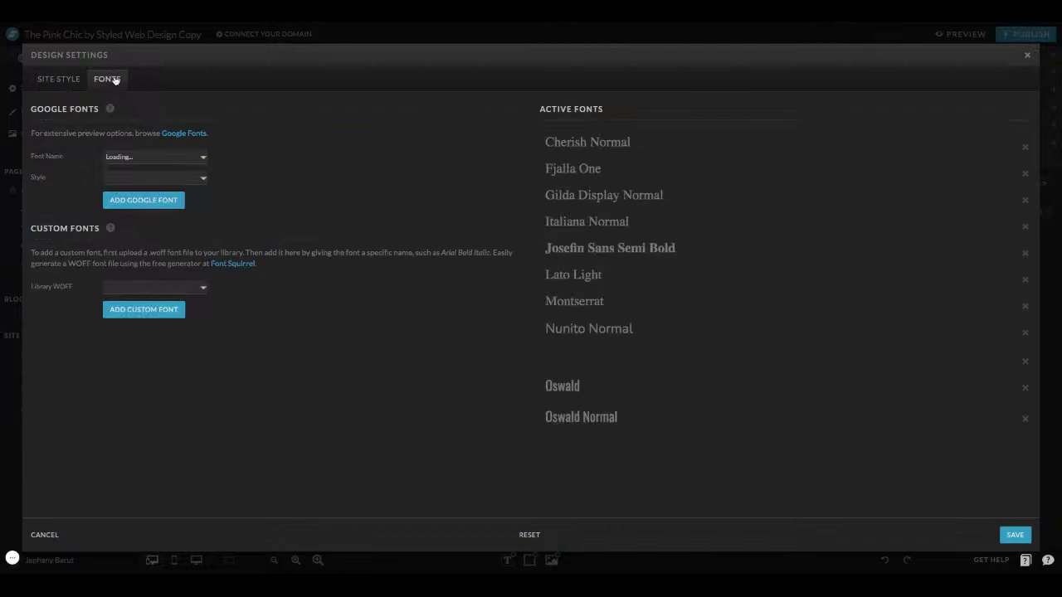
left_click(60, 79)
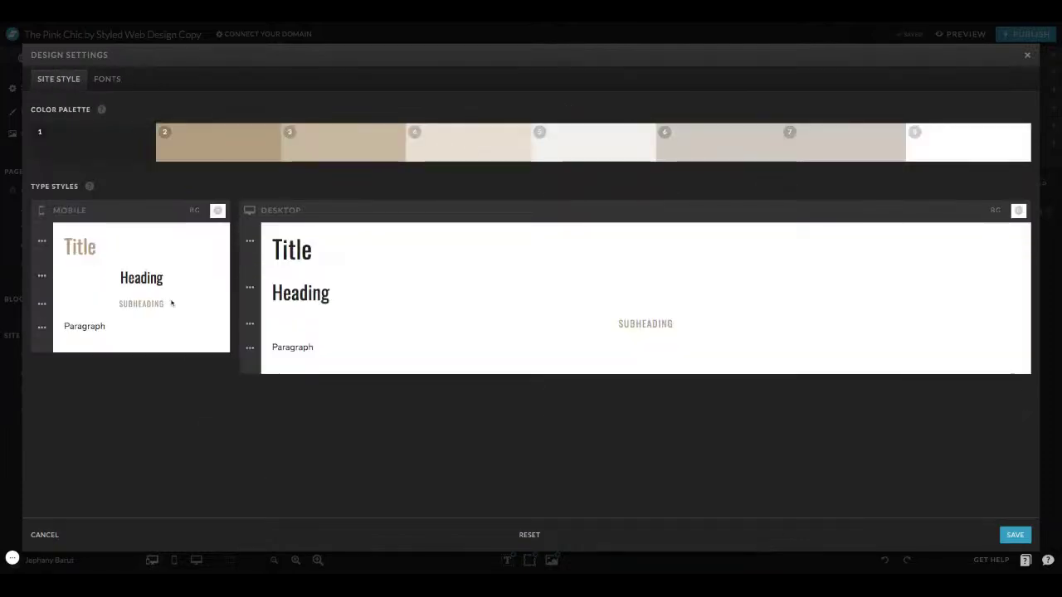
left_click(1026, 56)
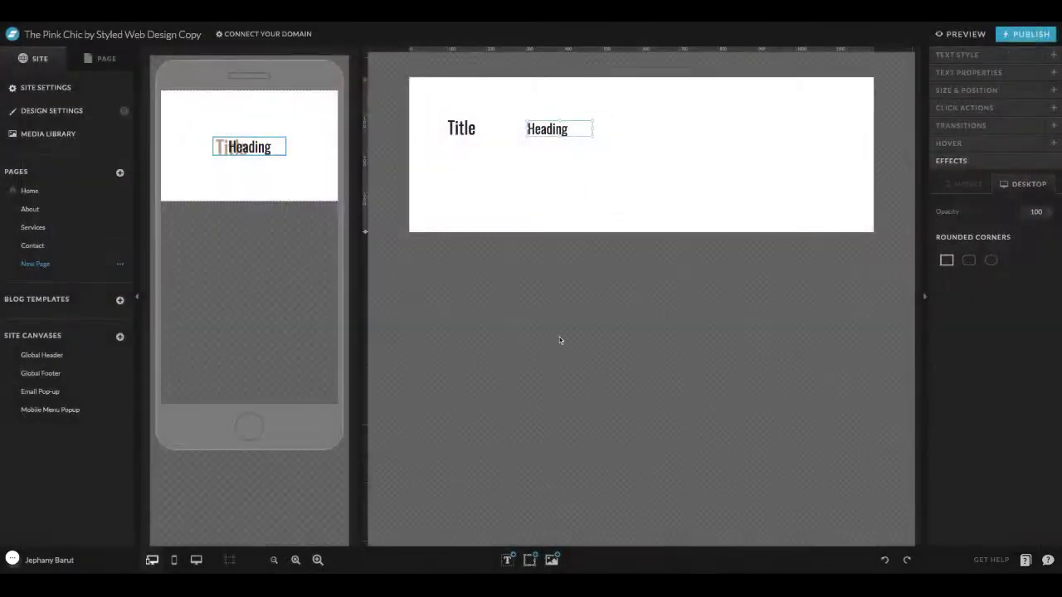
- Add a Paragraph and a Subheading text element and line them up beside the Heading on the desktop canvas
mouse_move(508, 560)
left_click(509, 539)
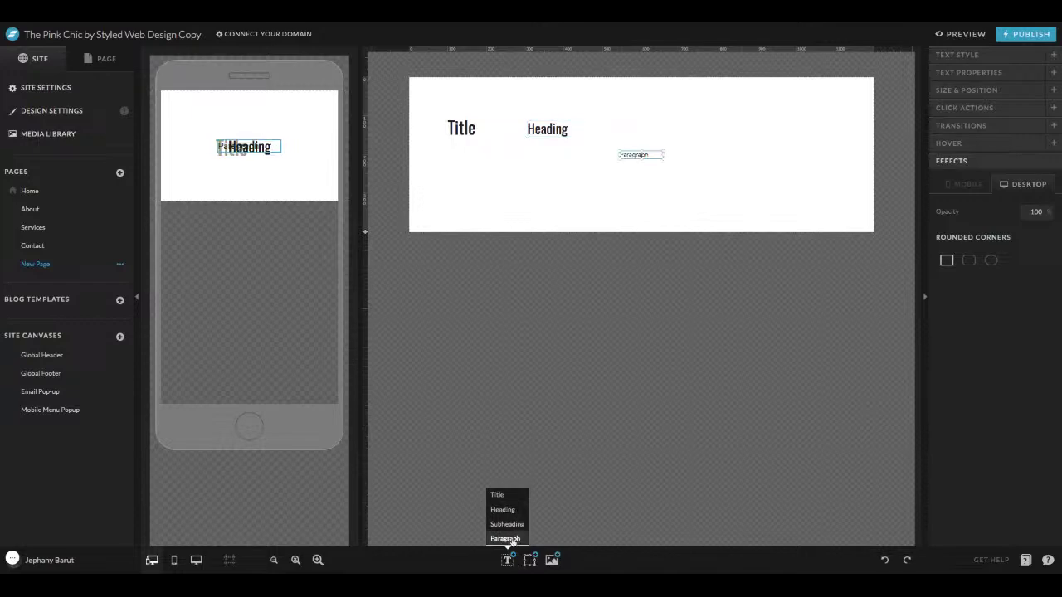
left_click(514, 524)
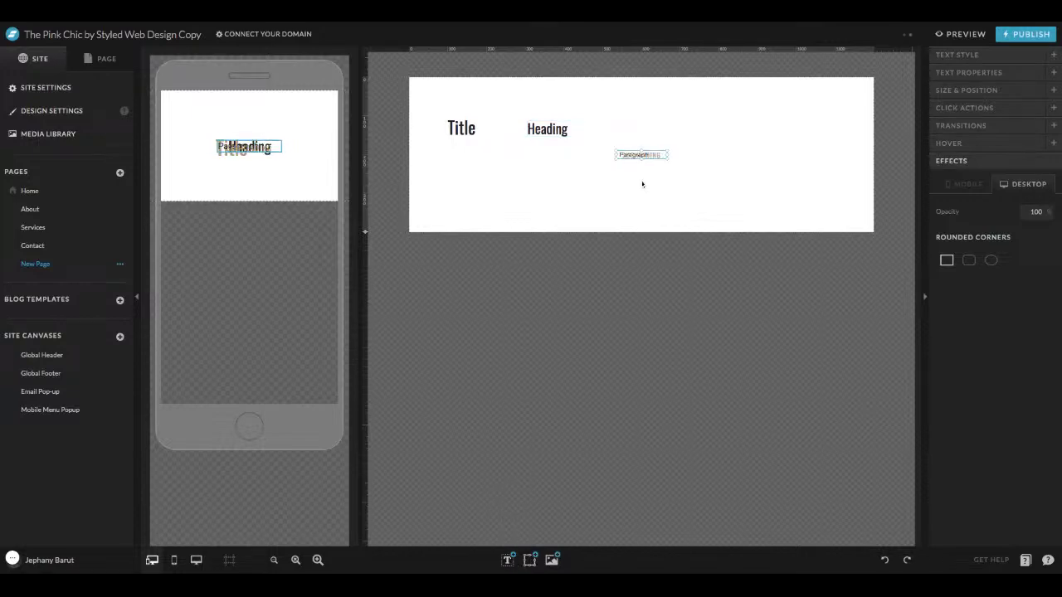
left_click_drag(650, 154, 685, 123)
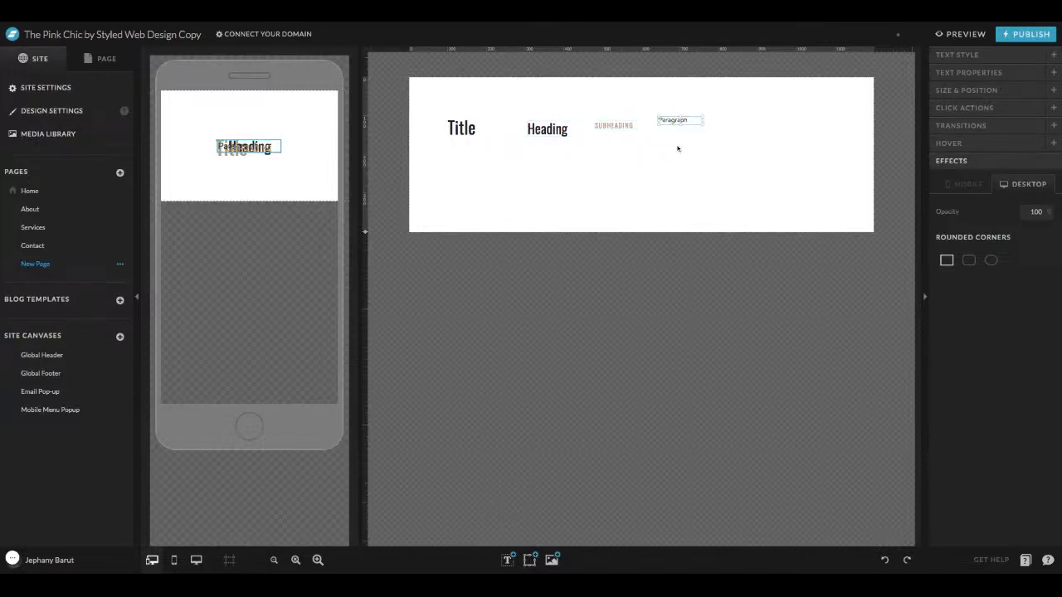
- Add a rectangle shape and place it in the lower-left corner of the desktop canvas
mouse_move(529, 560)
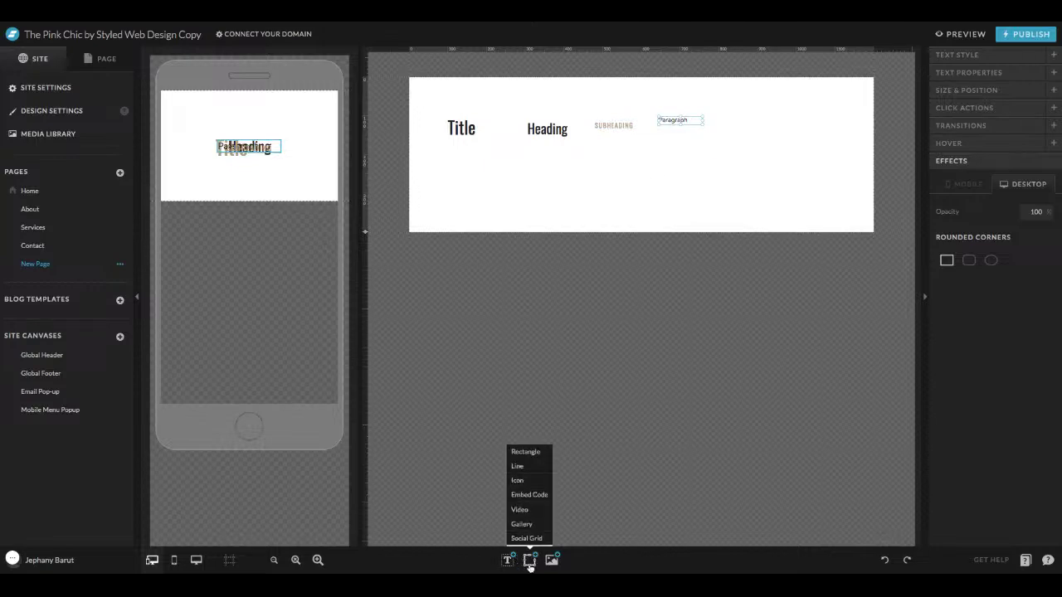
left_click(524, 451)
left_click_drag(656, 158, 501, 203)
- Add a line and an icon element to the desktop canvas
mouse_move(529, 559)
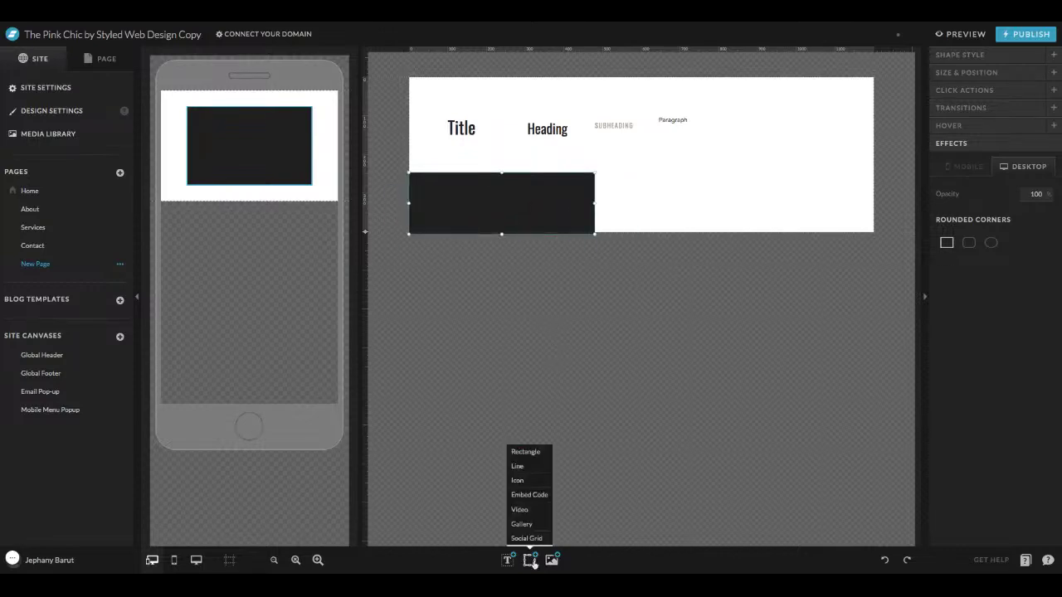
left_click(538, 468)
left_click(518, 480)
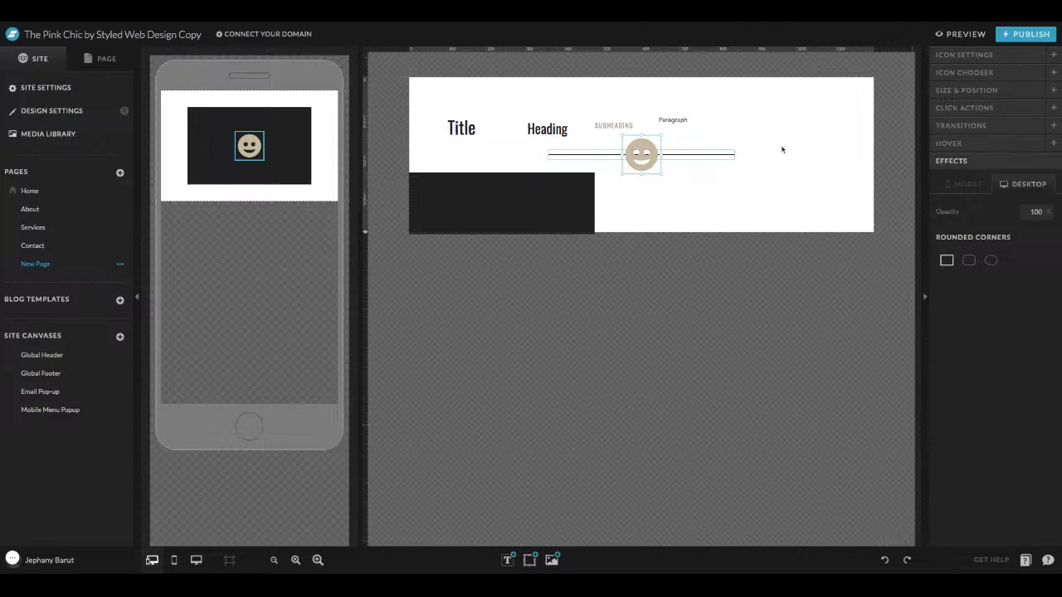
- Browse the icon choices by category and change the smiley icon to the solid Instagram icon from the Social category
left_click(983, 76)
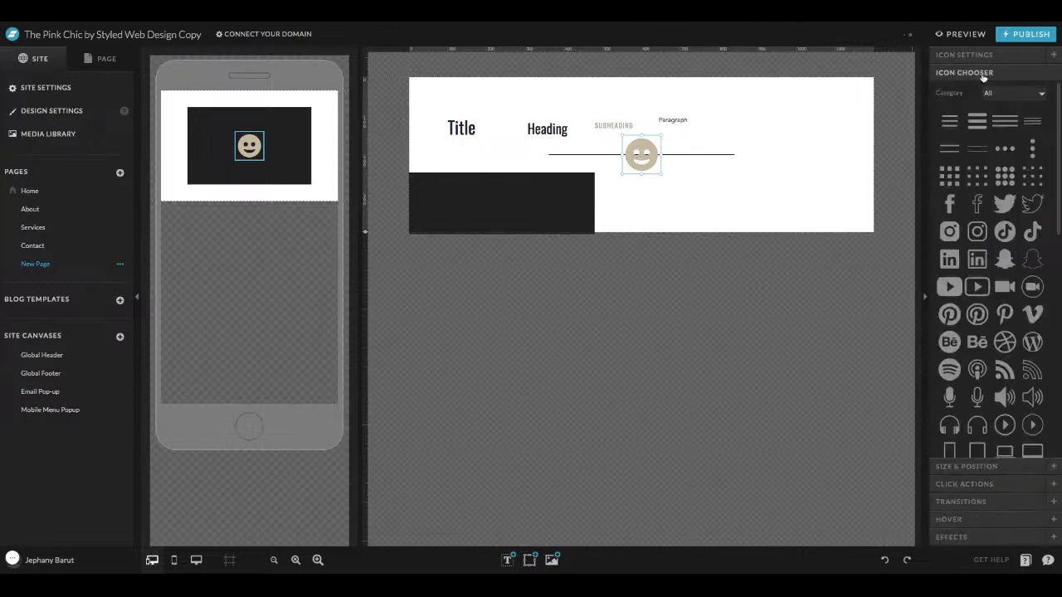
scroll(995, 305, "down", 10)
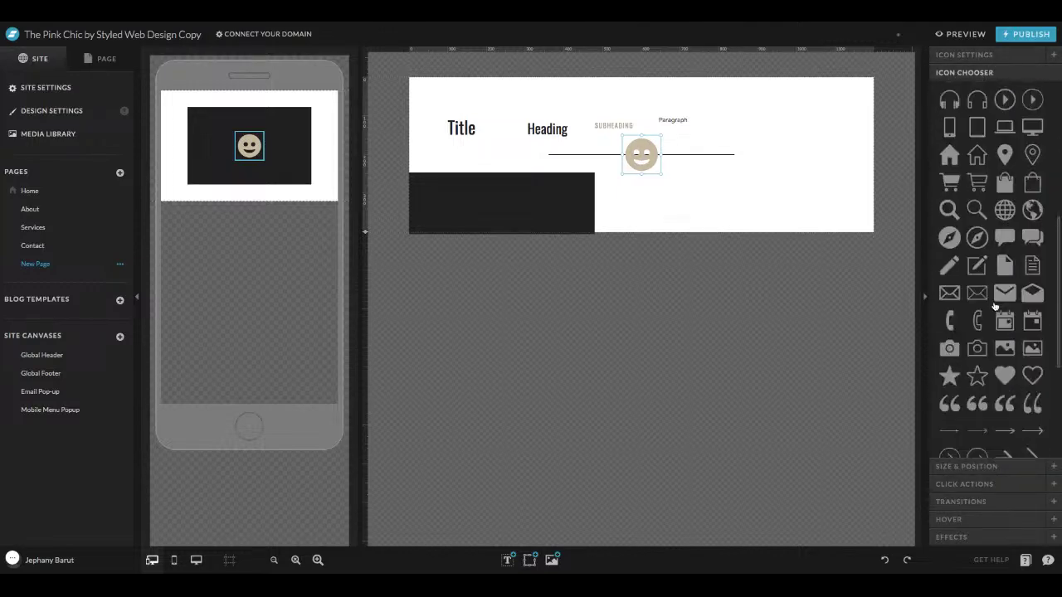
scroll(999, 248, "up", 10)
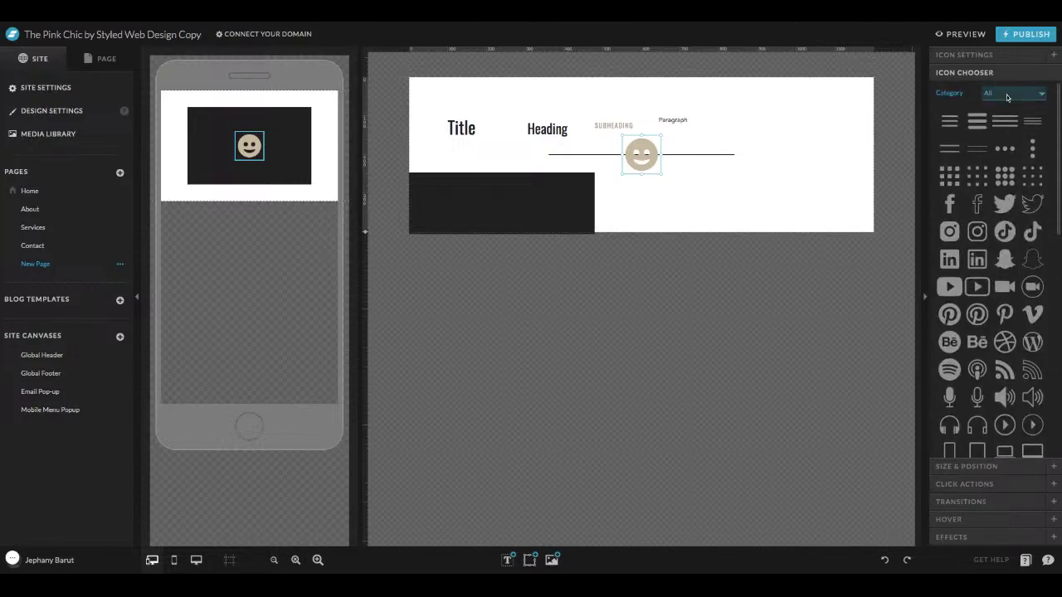
left_click(1007, 93)
left_click(1011, 99)
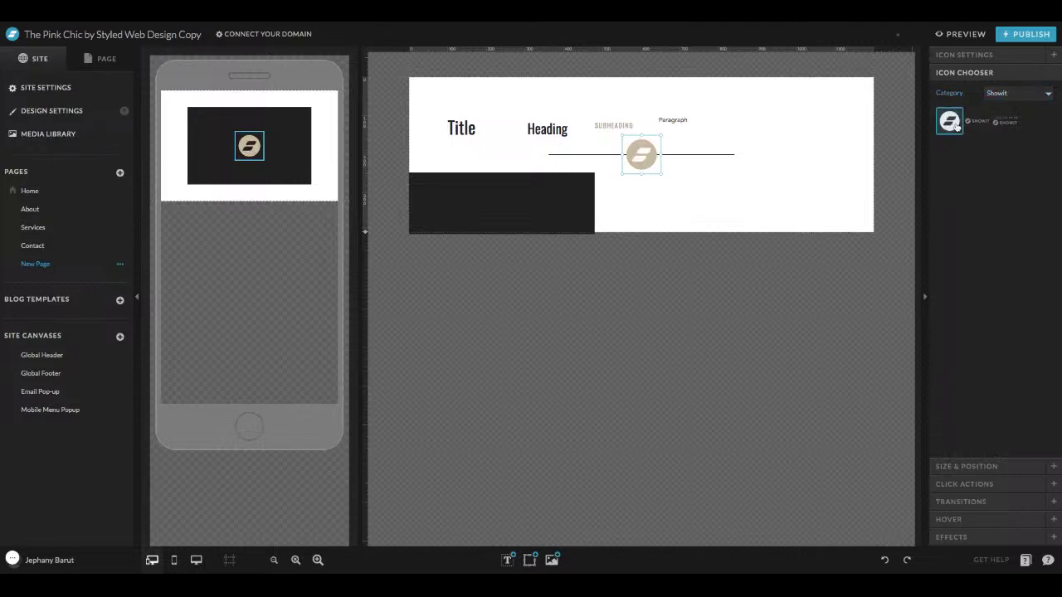
left_click(1034, 96)
left_click(970, 170)
left_click(950, 150)
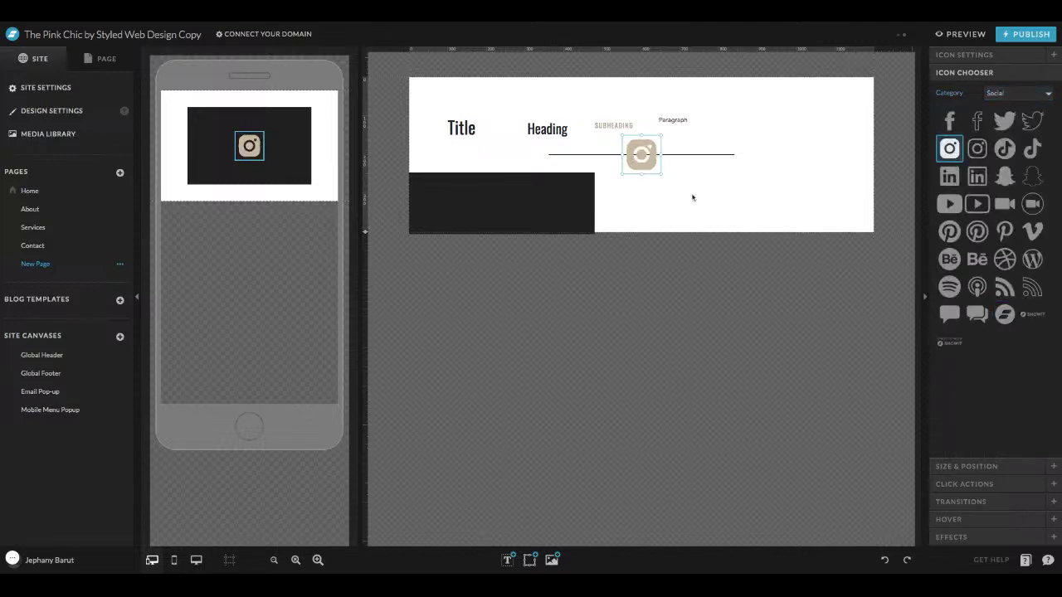
- Add an Embed Code element, open its code editor and close it without entering any code
mouse_move(529, 561)
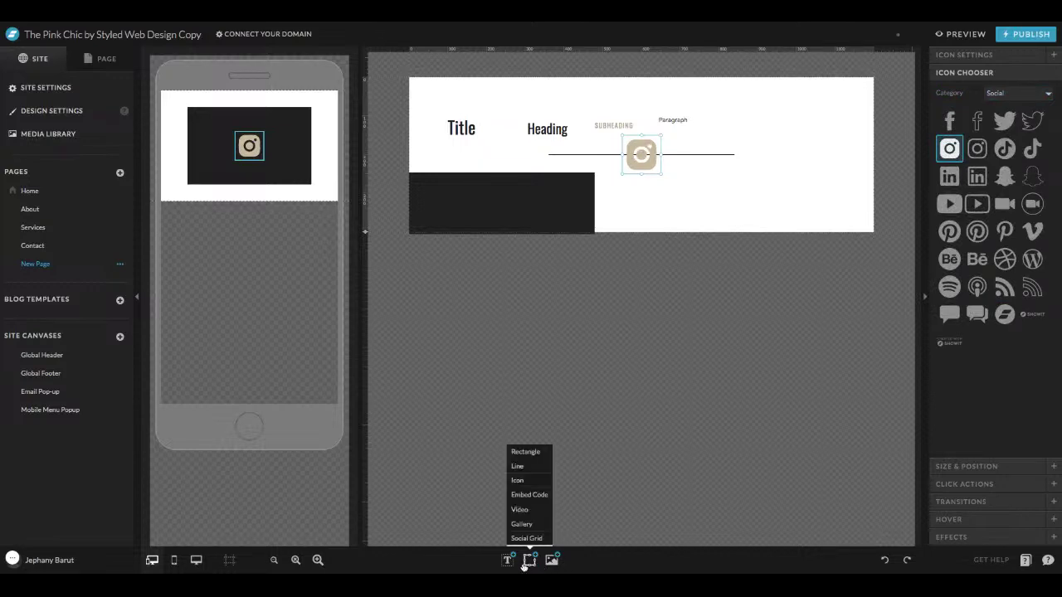
left_click(529, 495)
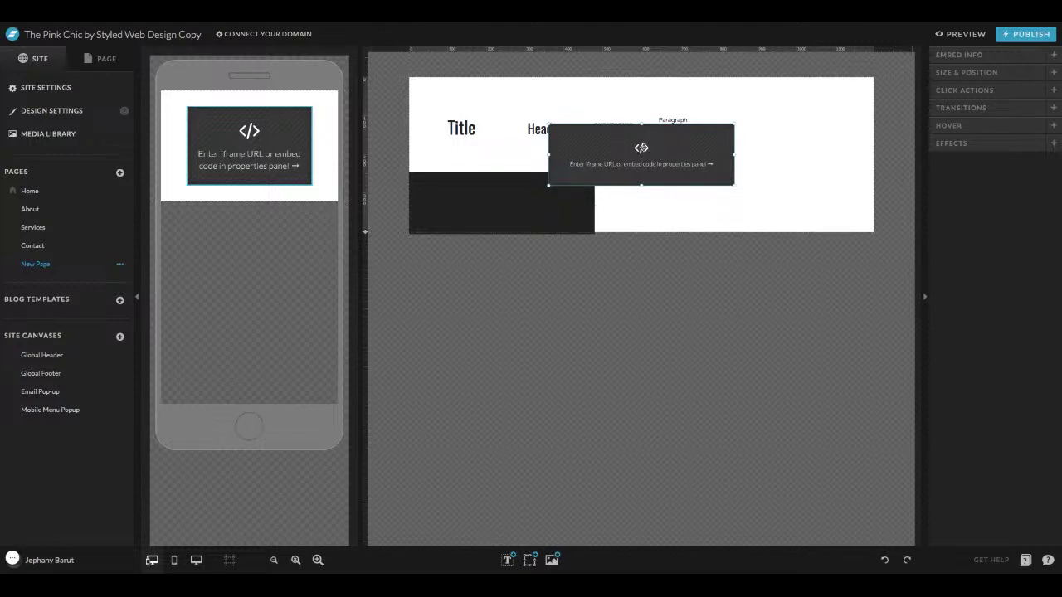
double_click(641, 148)
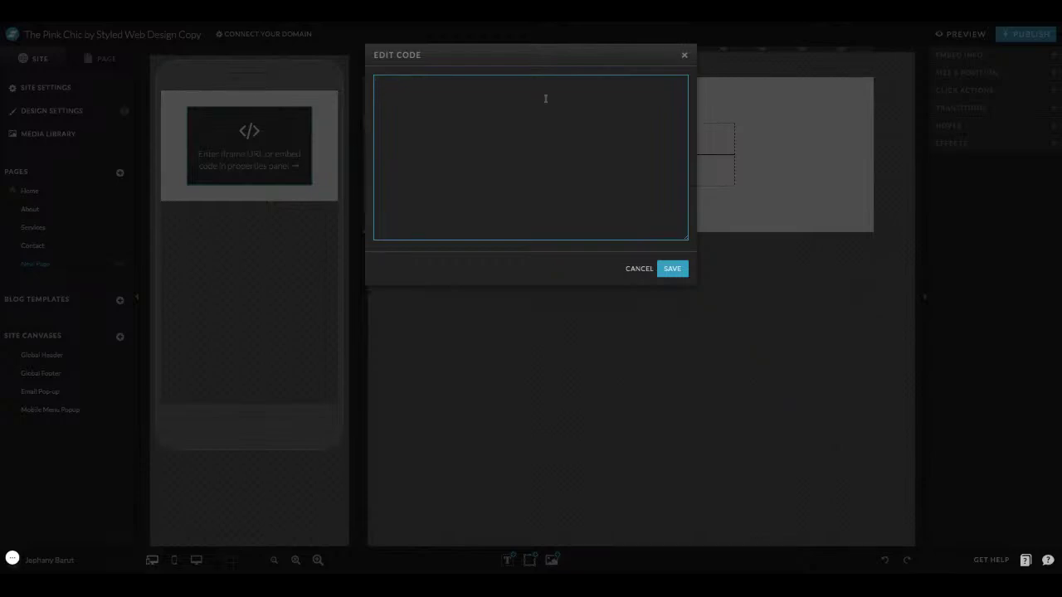
left_click(684, 55)
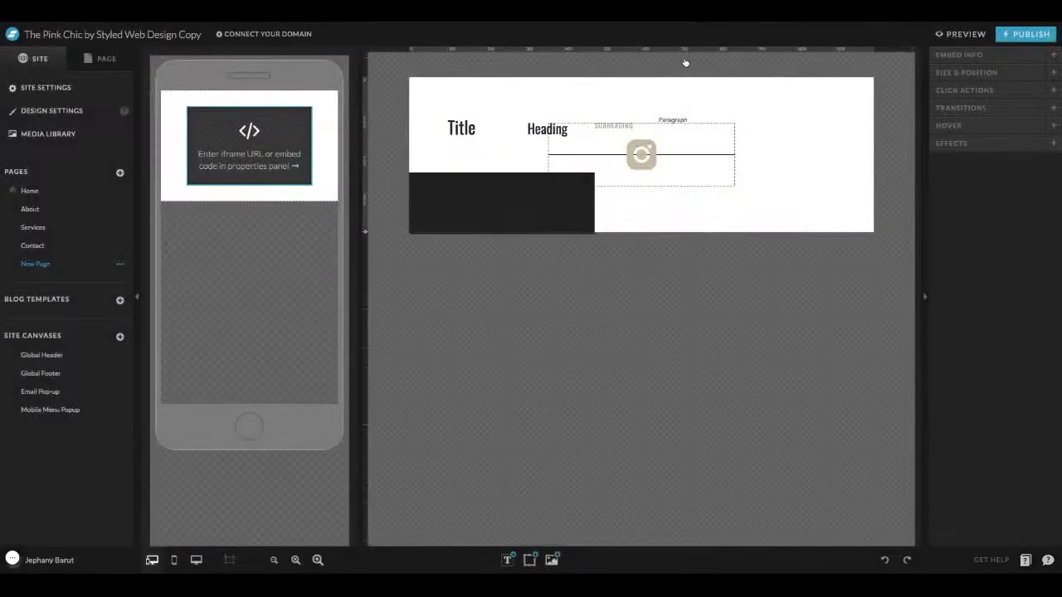
- Add a Video element, remove it from the mobile layout only and reselect it on the desktop canvas
left_click(529, 560)
left_click(512, 561)
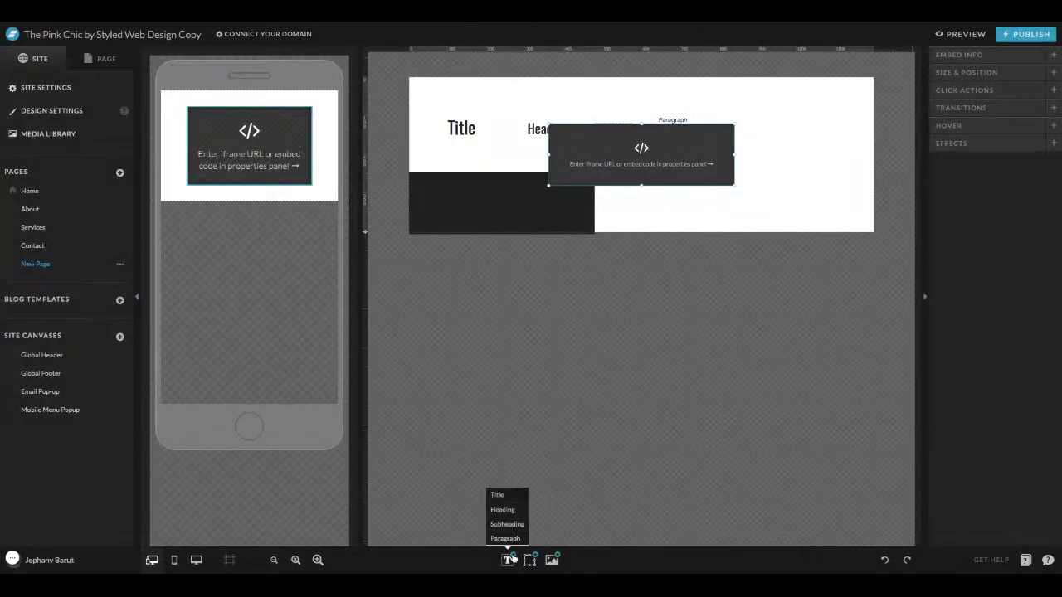
left_click(529, 561)
left_click(531, 509)
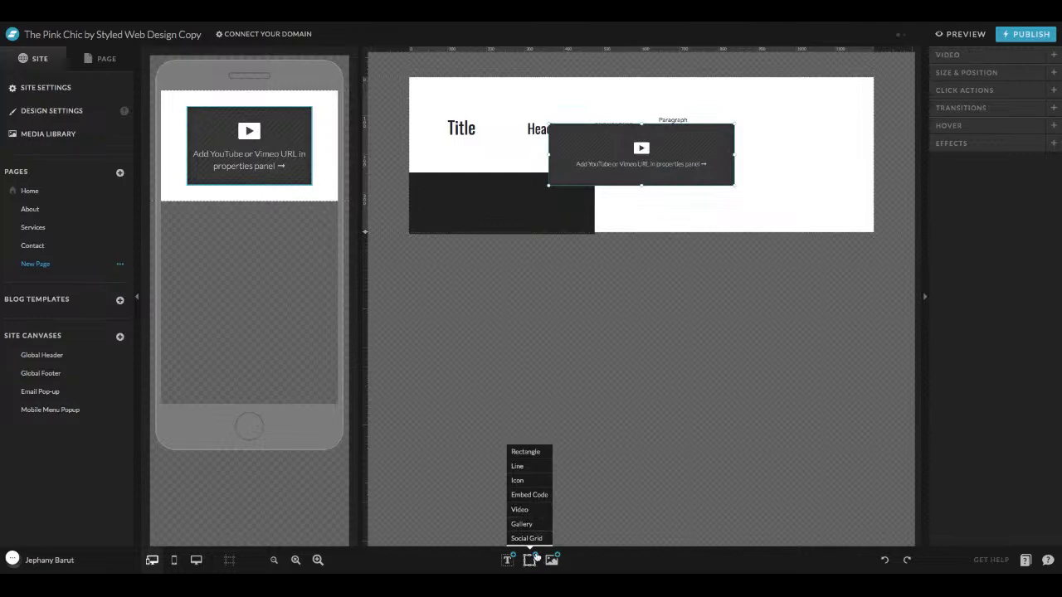
left_click(249, 147)
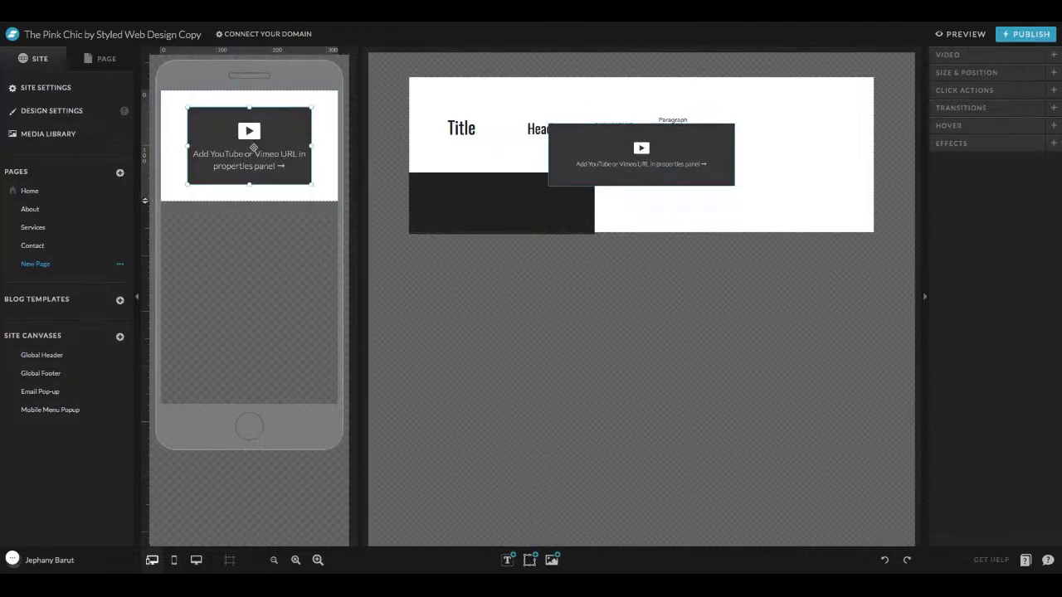
left_click(704, 160)
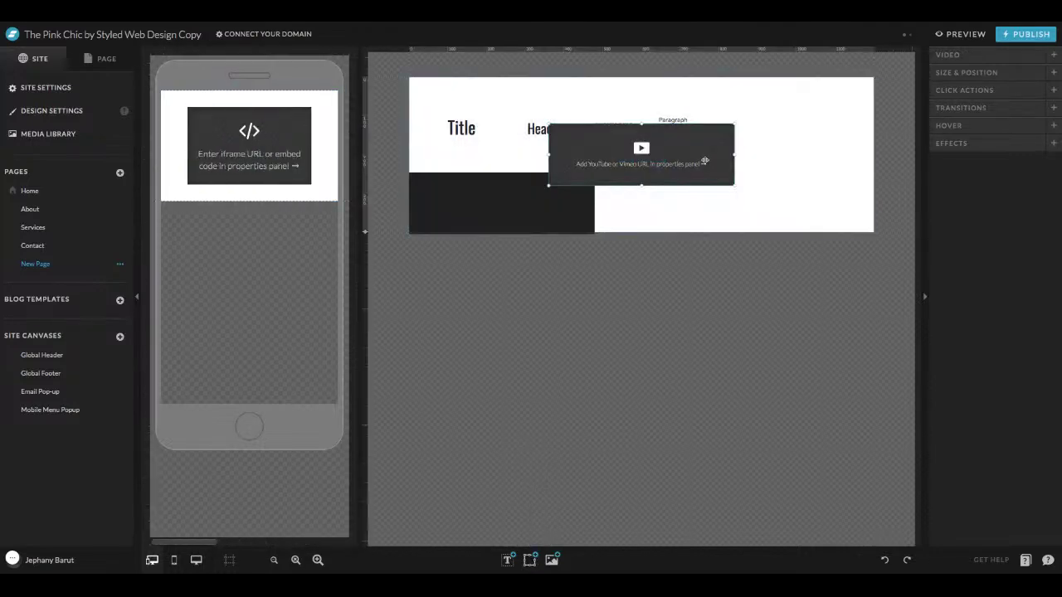
- Move the black rectangle over the Title and Heading on the desktop canvas only, and select its mobile counterpart
left_click(476, 161)
left_click(269, 184)
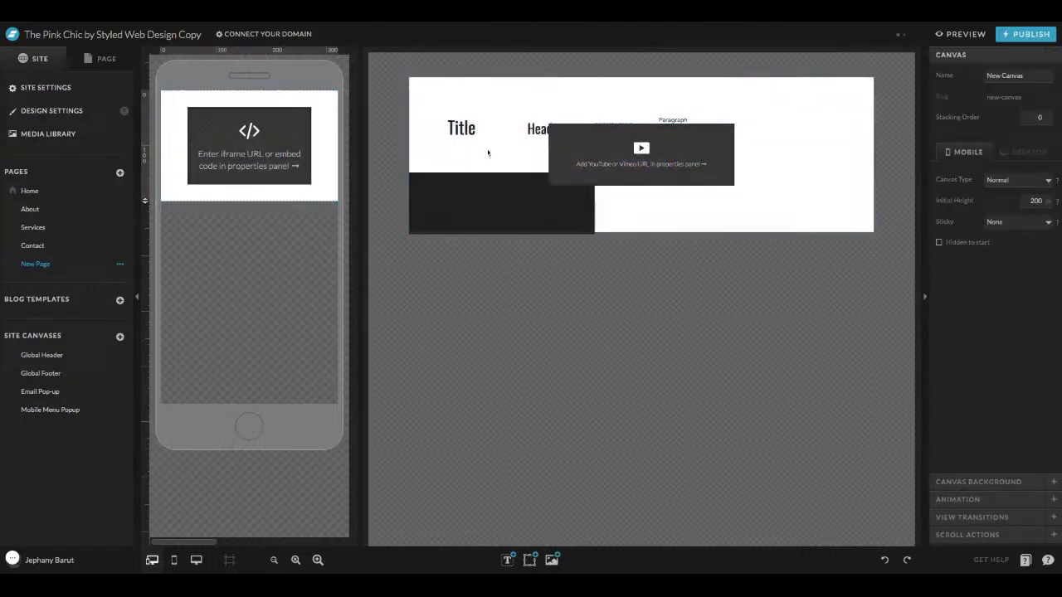
left_click_drag(464, 204, 462, 109)
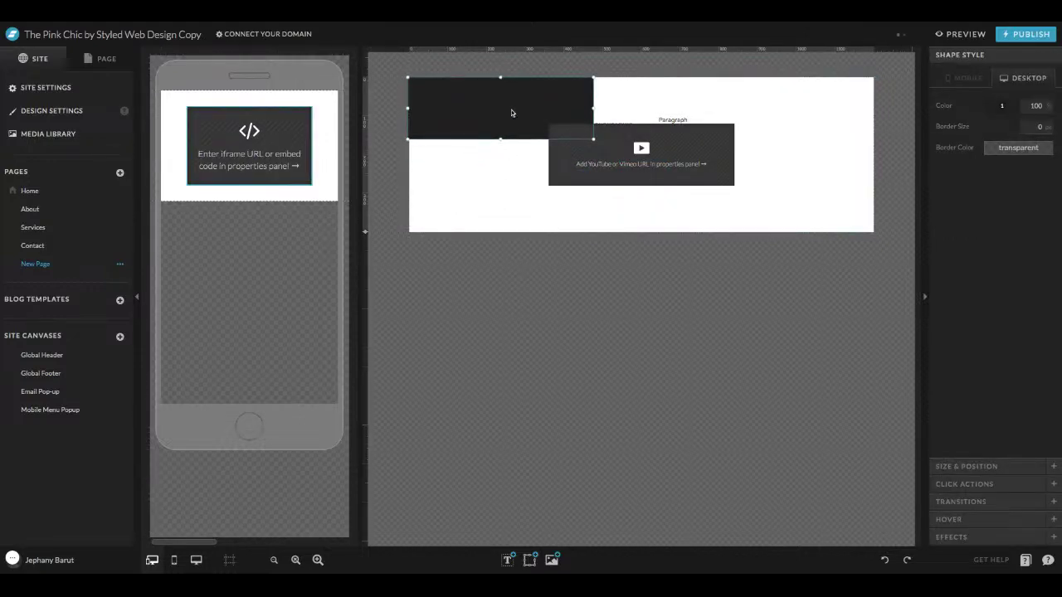
left_click(271, 166)
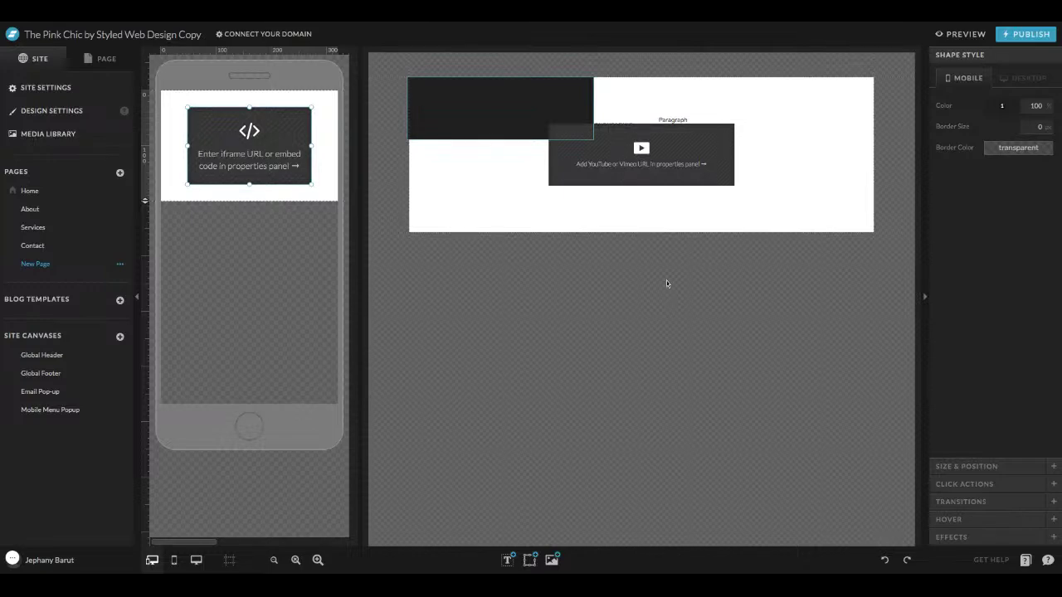
- Add a Gallery element and move it to the right edge of the desktop canvas
left_click(529, 559)
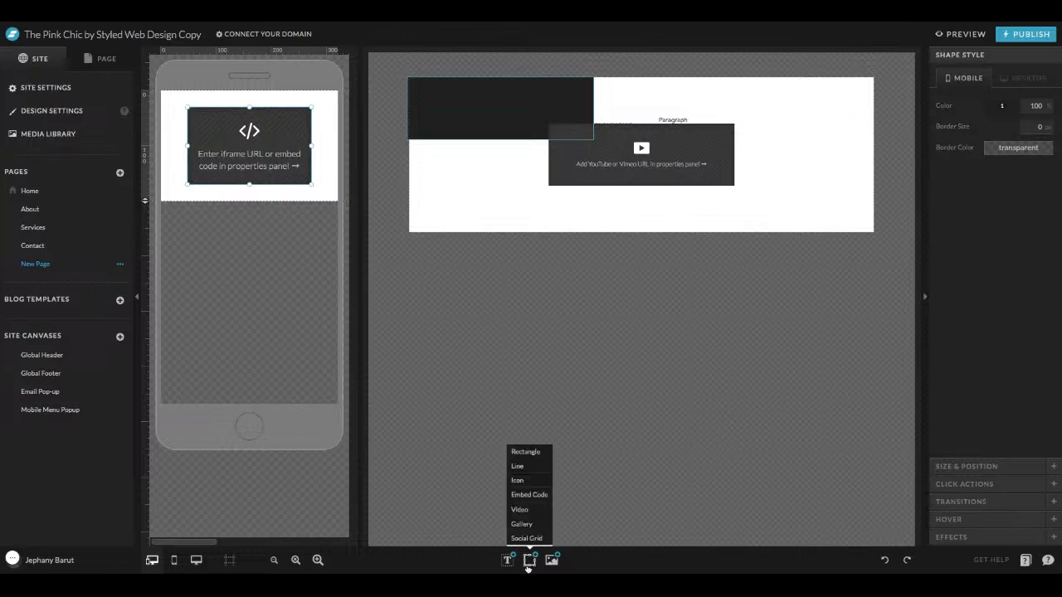
left_click(533, 526)
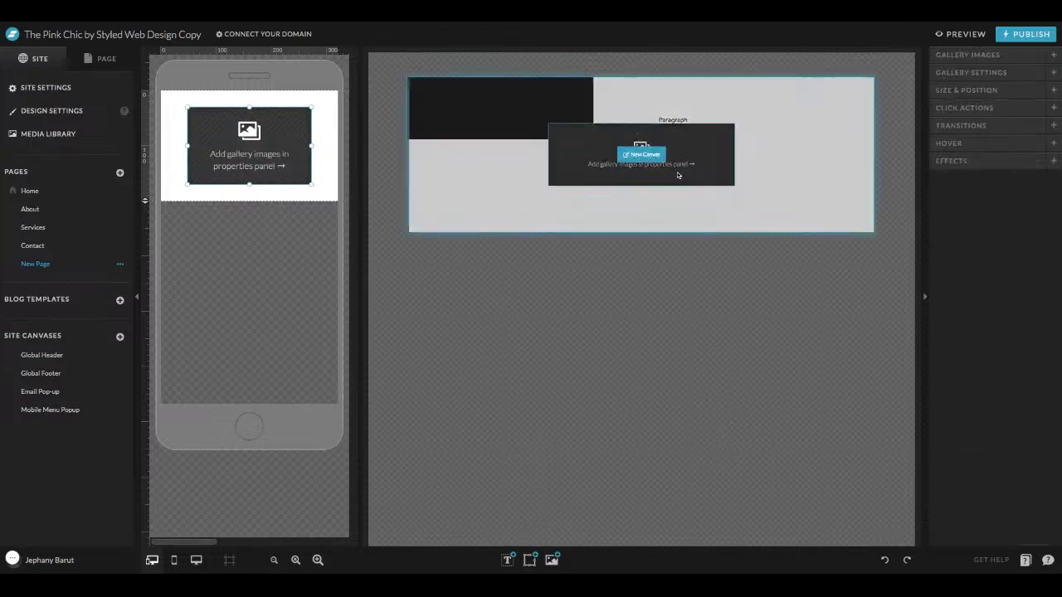
left_click(748, 206)
left_click(632, 157)
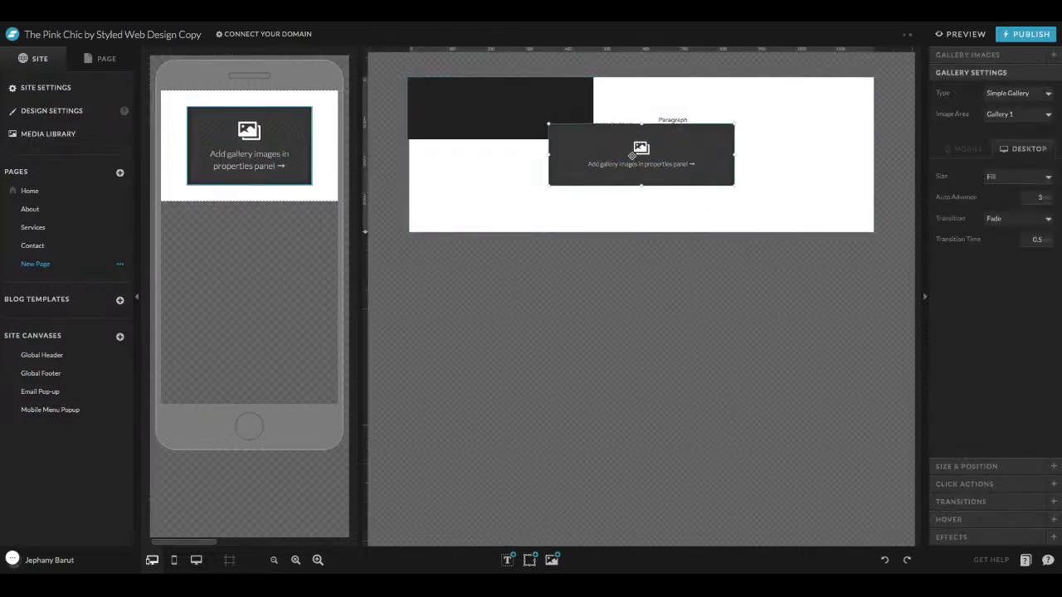
left_click_drag(632, 157, 770, 165)
- Add a Social Grid element, make it narrower and taller, and place it around the middle of the desktop canvas's lower edge
left_click(530, 561)
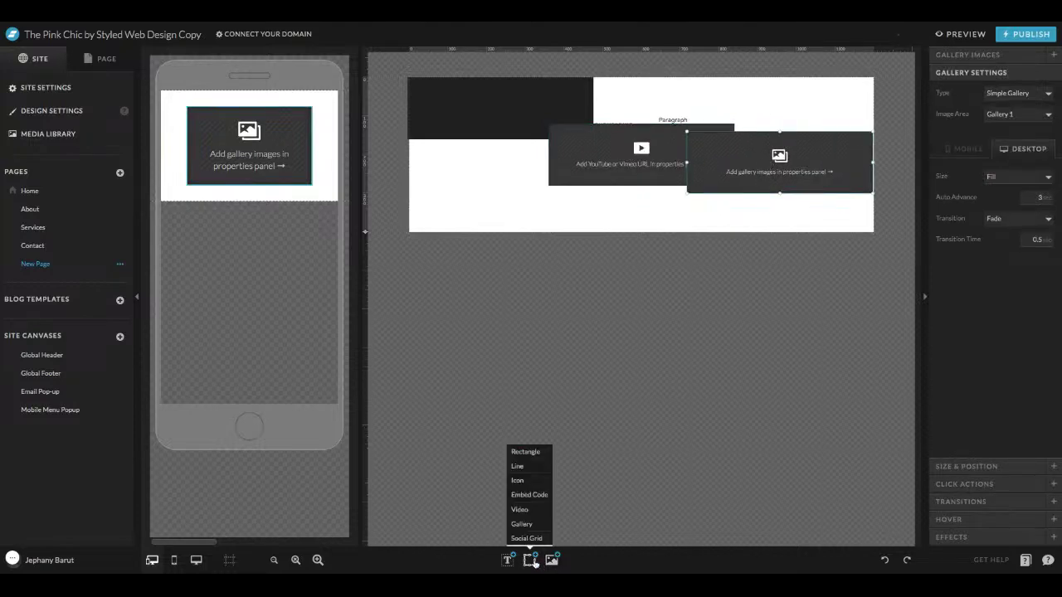
left_click(529, 561)
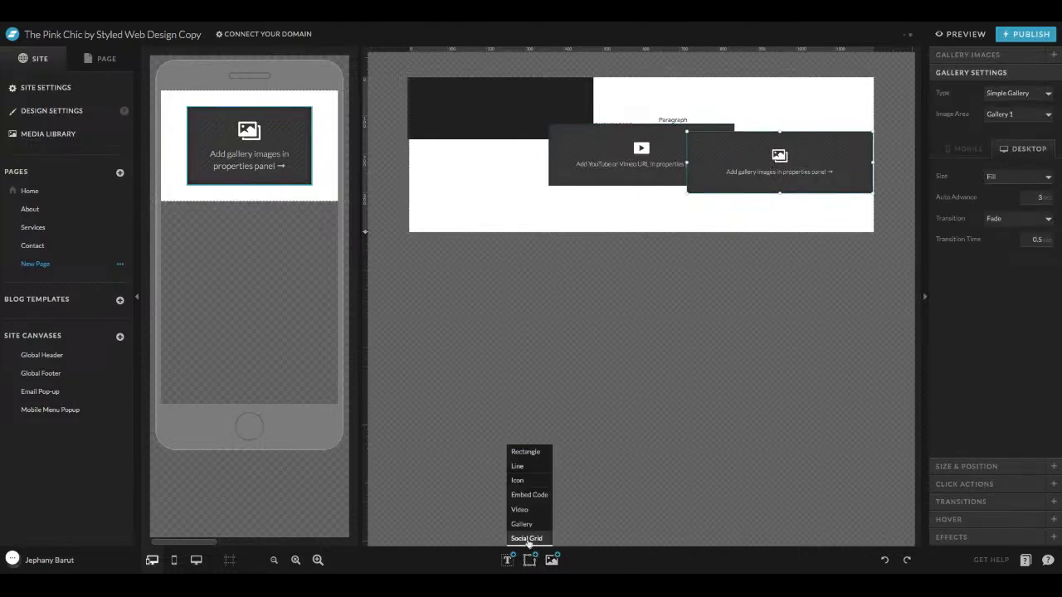
left_click(526, 539)
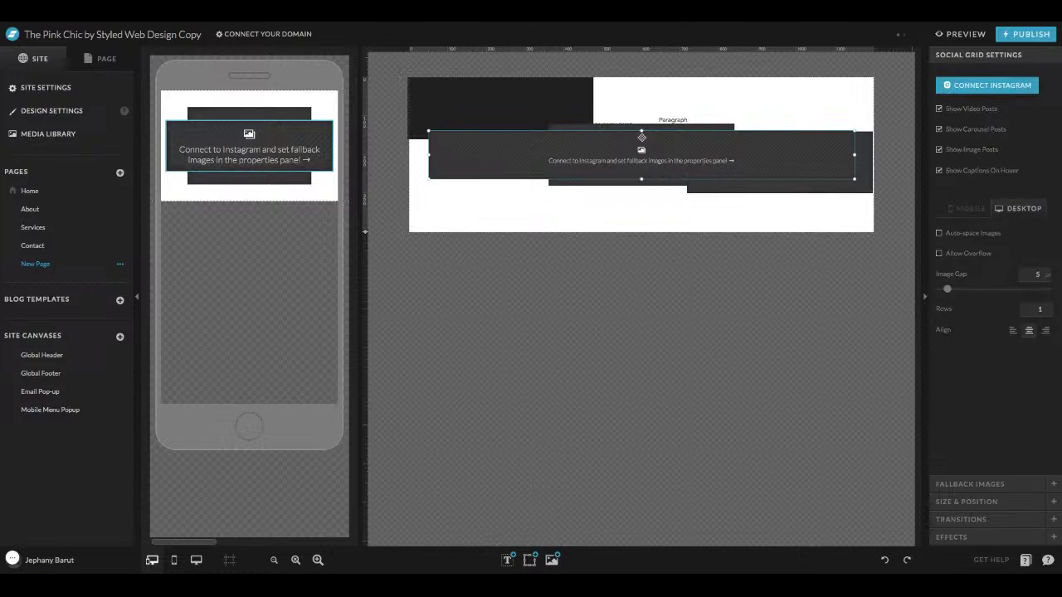
left_click_drag(685, 162, 674, 222)
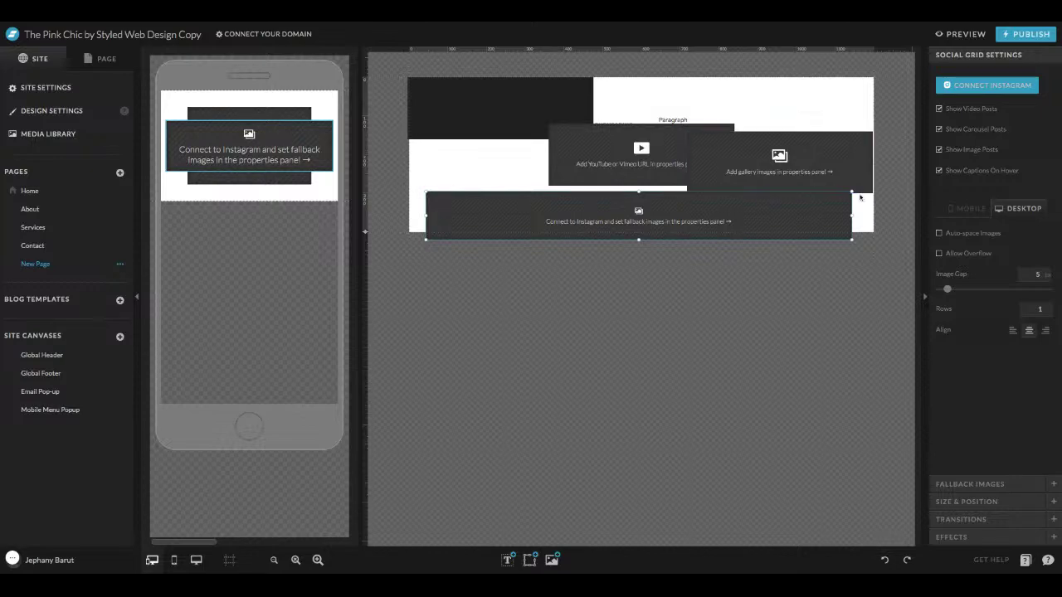
left_click_drag(852, 191, 686, 166)
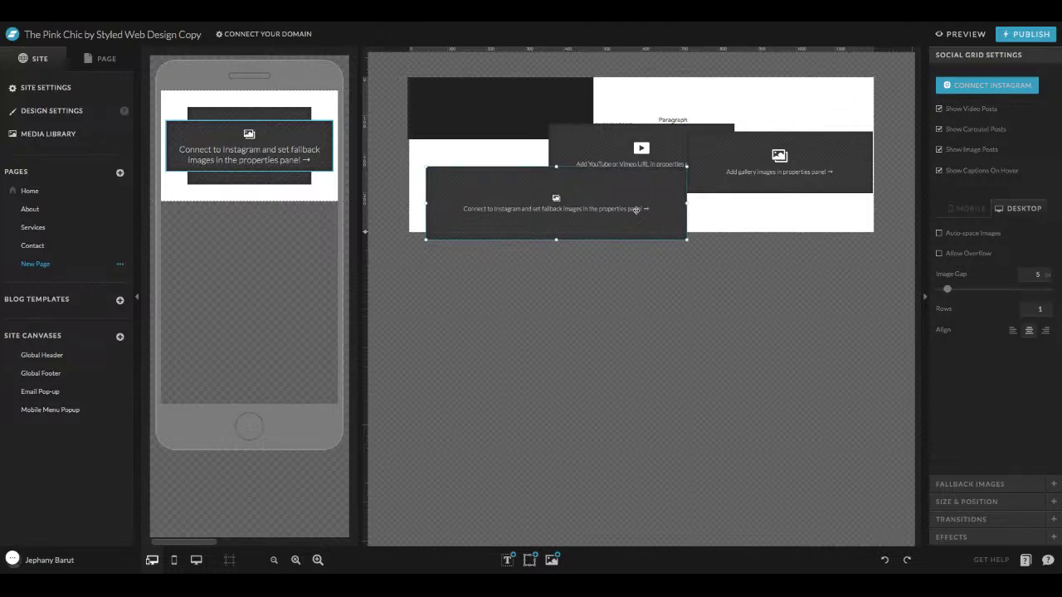
key("ctrl+z")
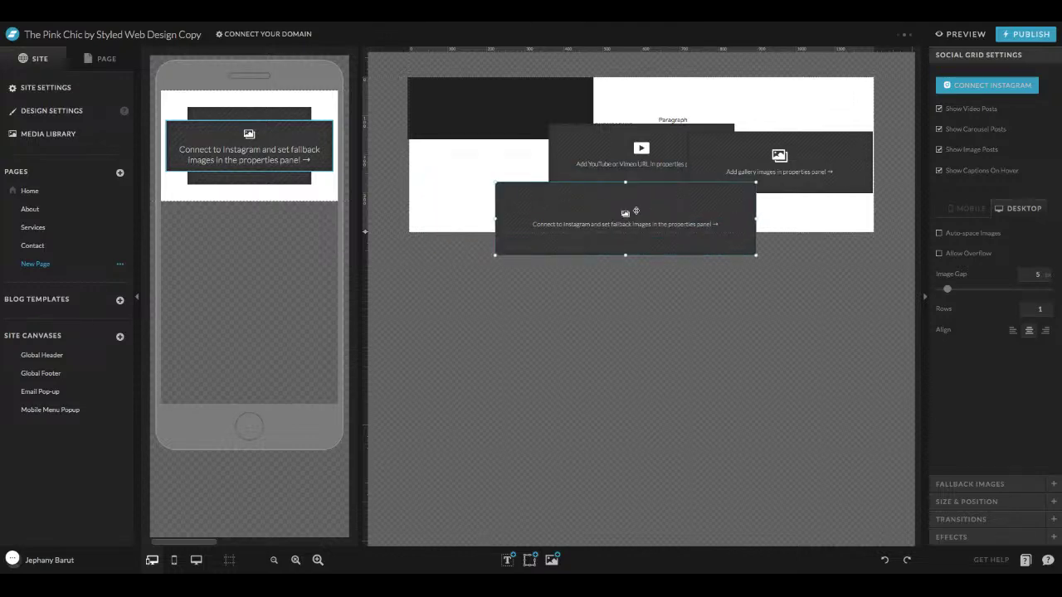
left_click(806, 225)
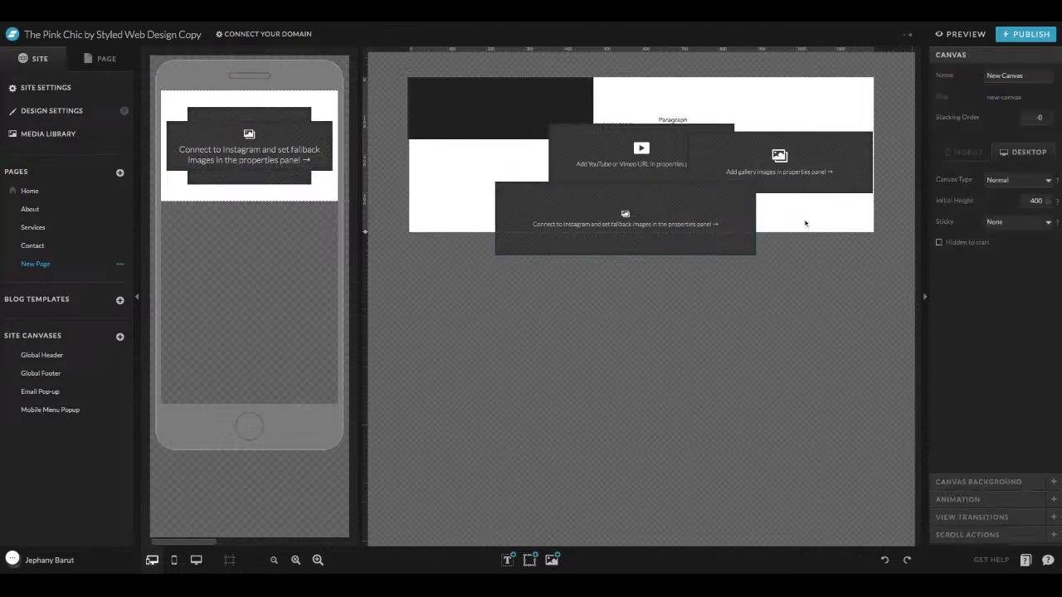
left_click(706, 224)
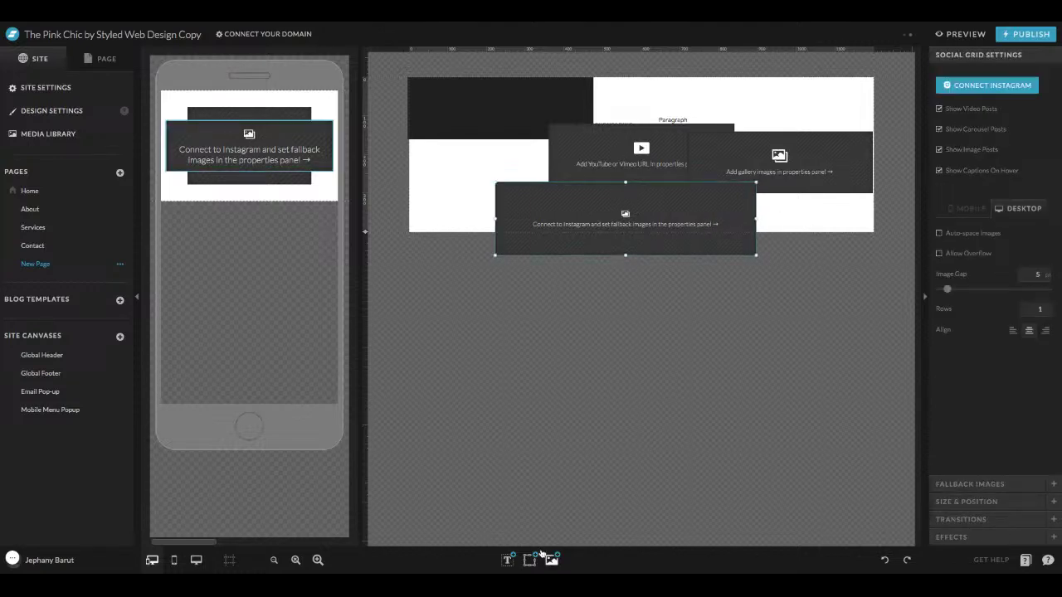
- Look over the Pink Chic Assets images in the media library and close it without adding any
mouse_move(539, 553)
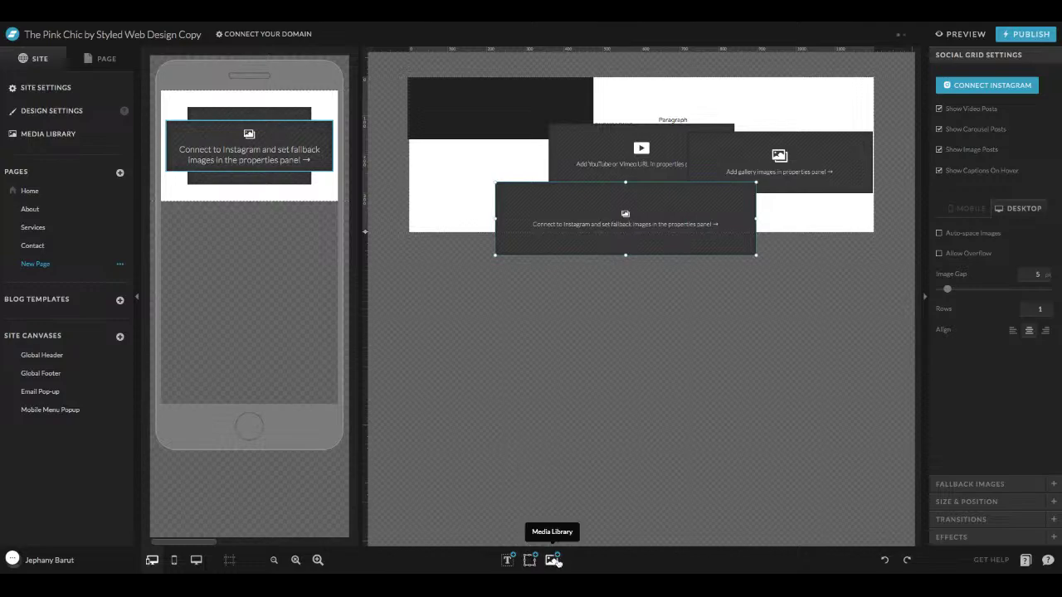
left_click(558, 561)
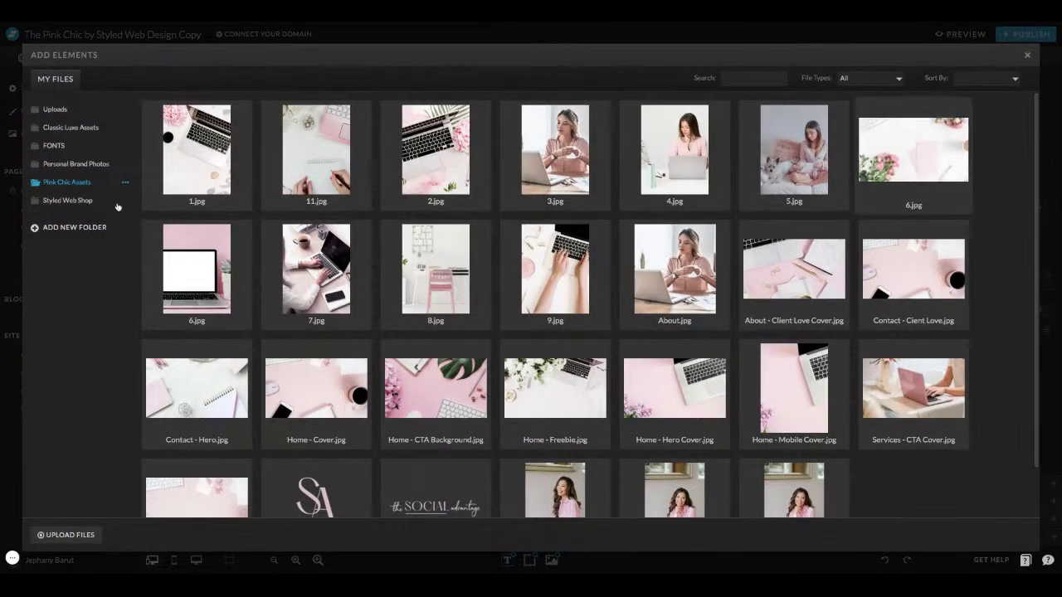
left_click(1026, 56)
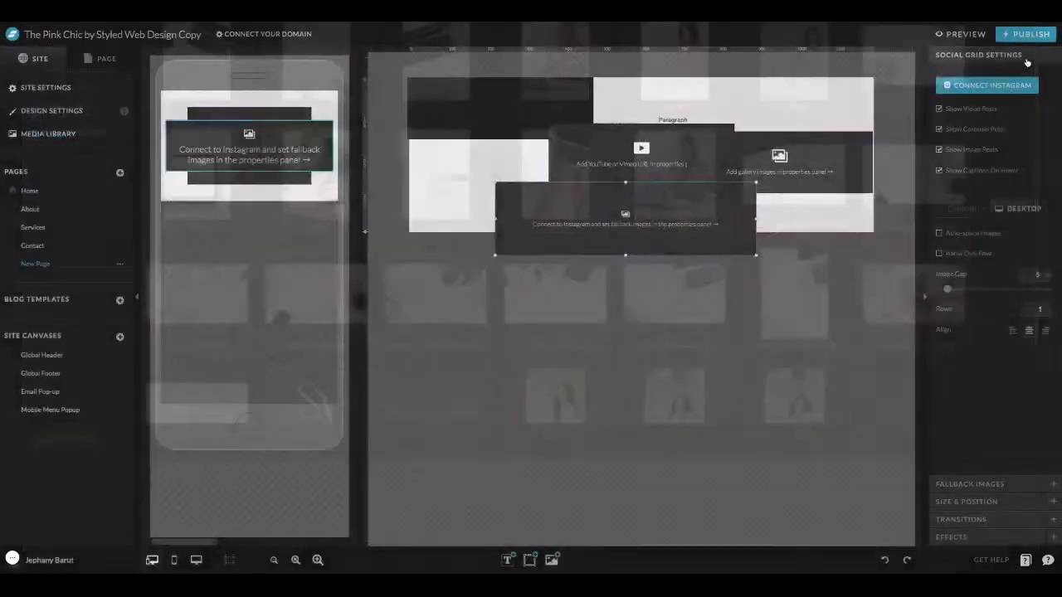
- Delete the page named New Page from the site
left_click(120, 263)
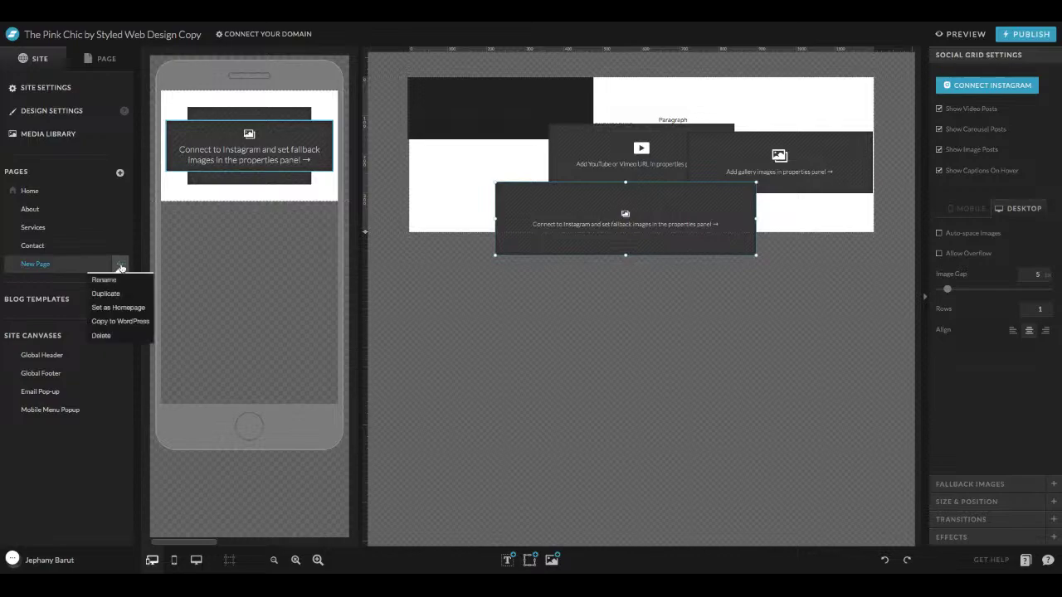
left_click(102, 335)
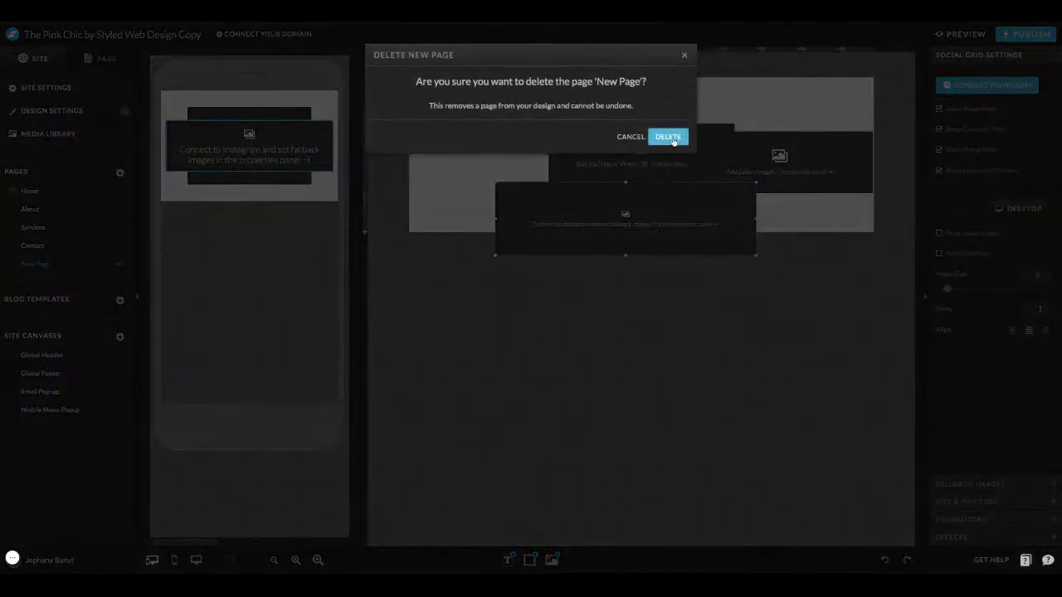
left_click(671, 137)
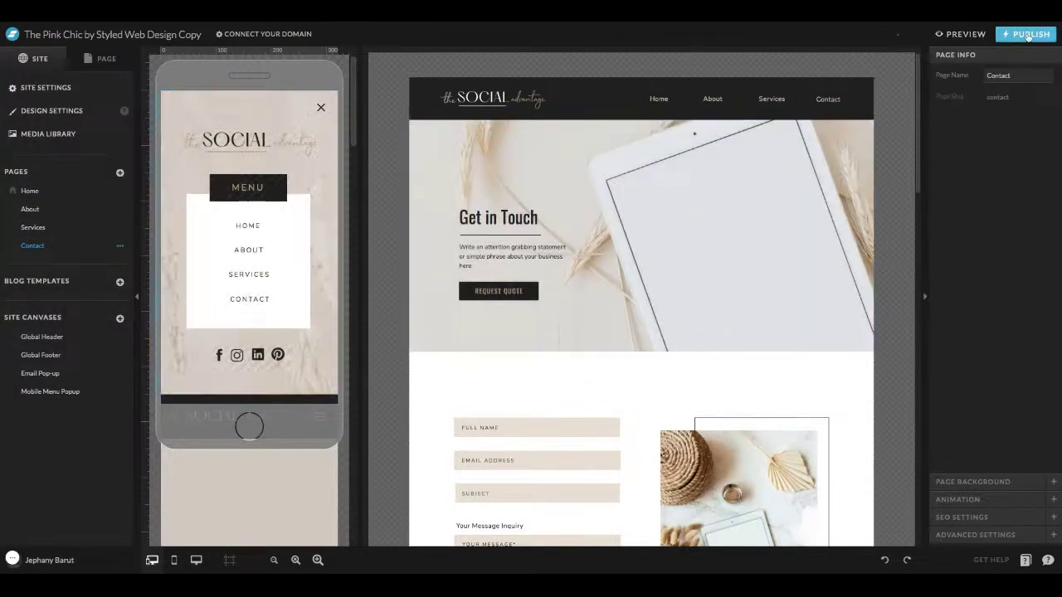
- Publish the site to pinkchic.showit.site
left_click(1027, 37)
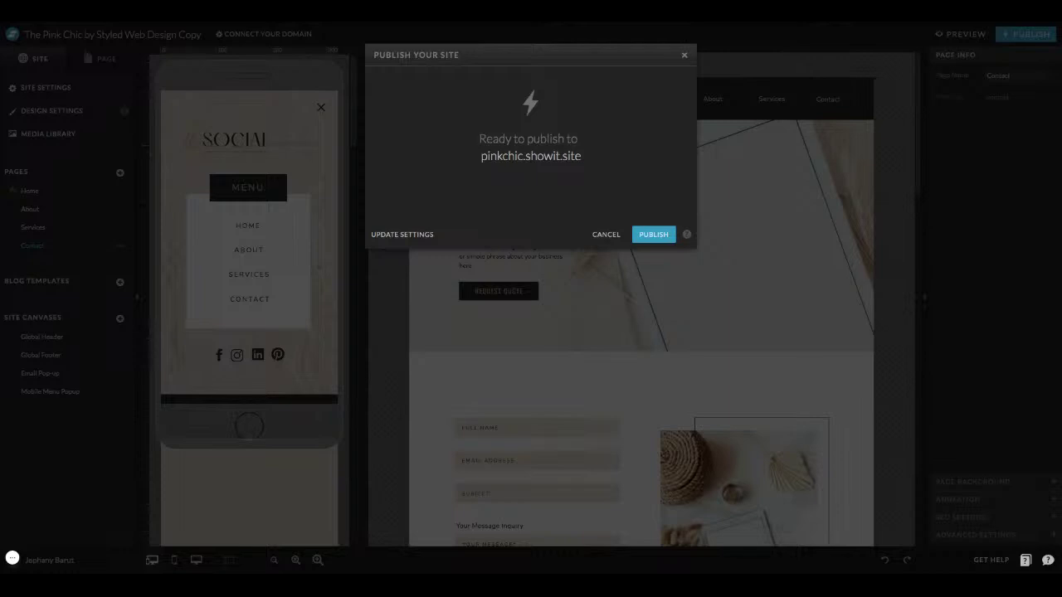
left_click(654, 235)
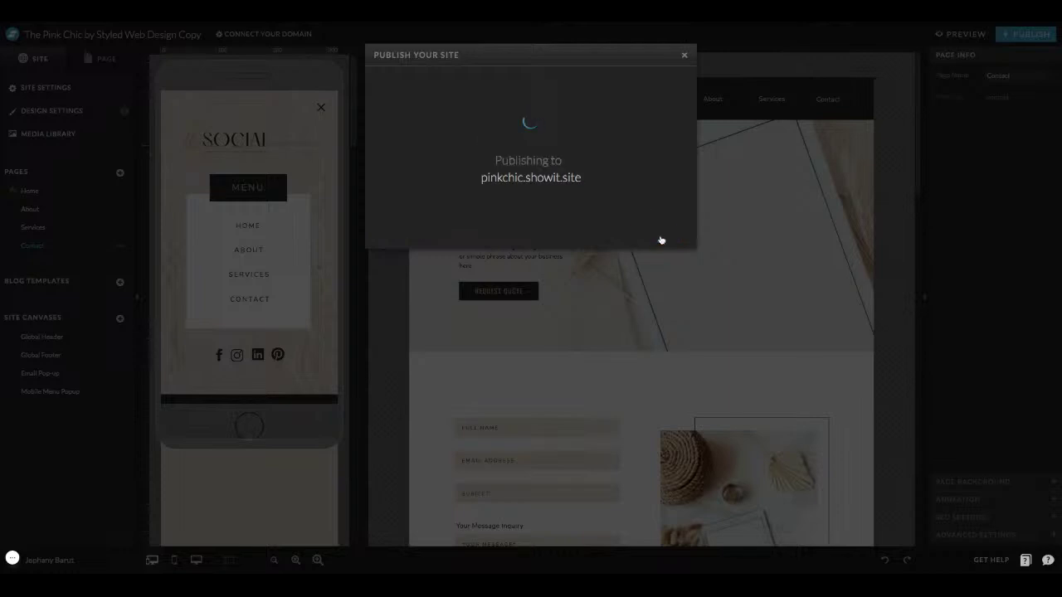